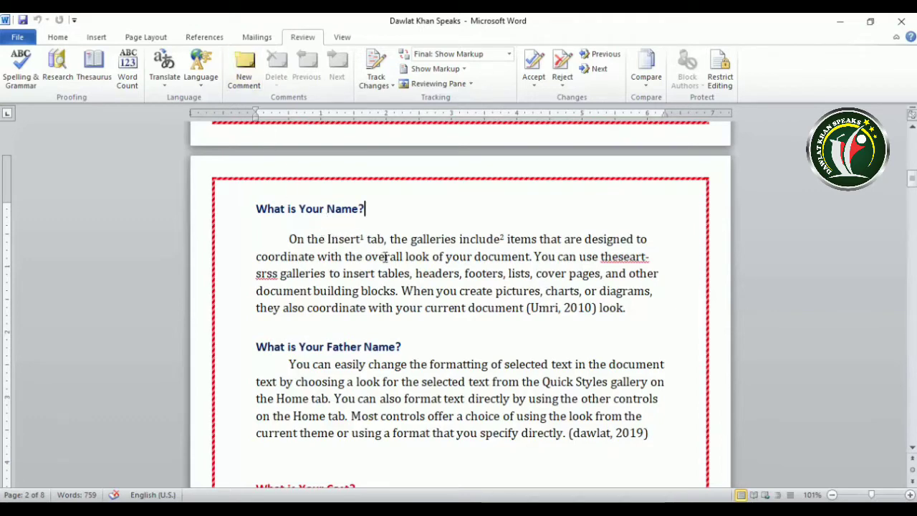
Turn off airplane mode so Wi-Fi connects, and dismiss the ESET protection-mode prompt for the new network without choosing a mode
mouse_move(467, 241)
left_click(700, 479)
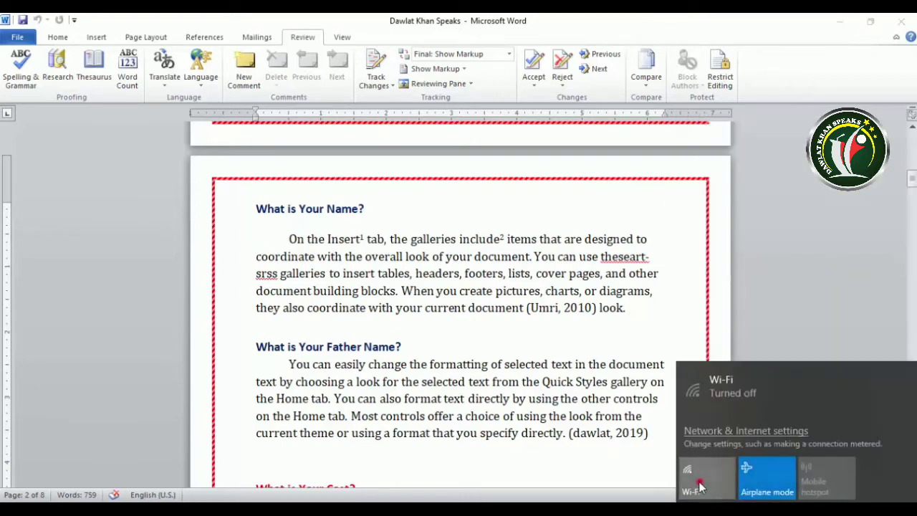
left_click(759, 478)
left_click(759, 508)
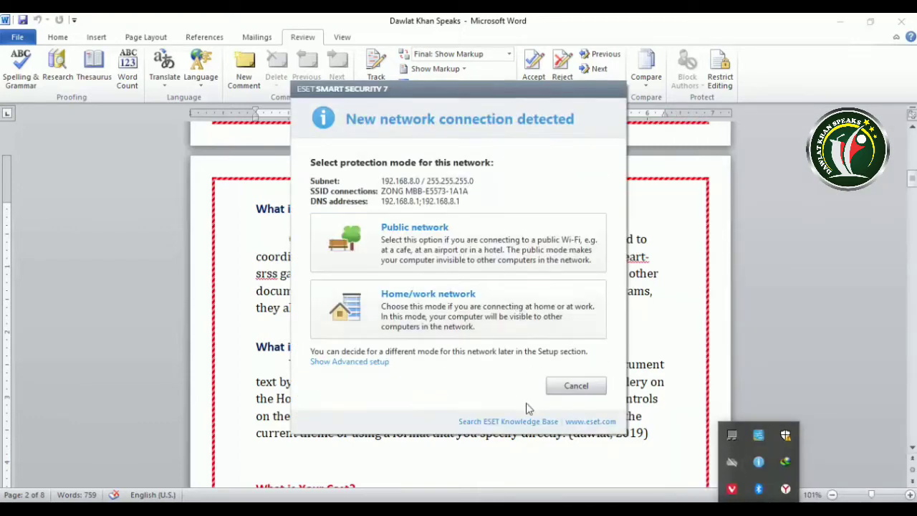
left_click(577, 385)
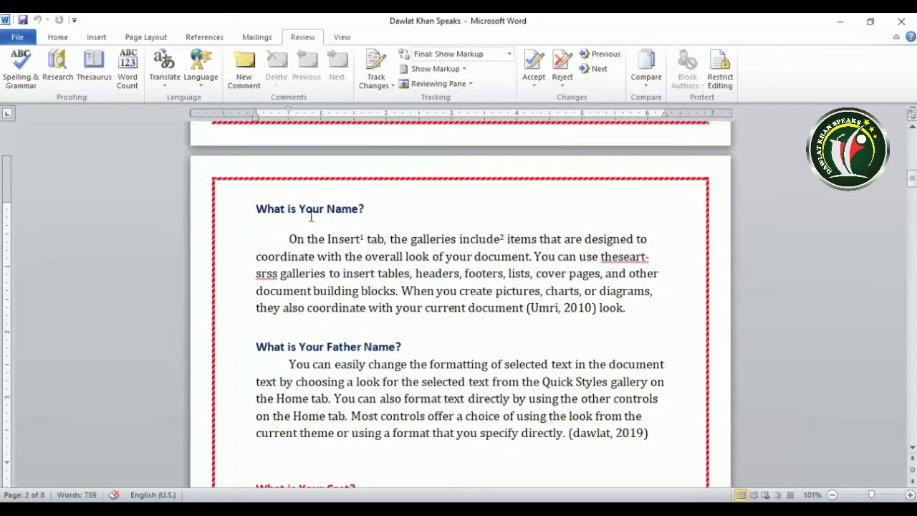
left_click(576, 385)
Attach a comment reading "Mean its file" to the word "galleries" in the paragraph under "What is Your Name?"
left_click(390, 211)
left_click_drag(411, 240, 457, 241)
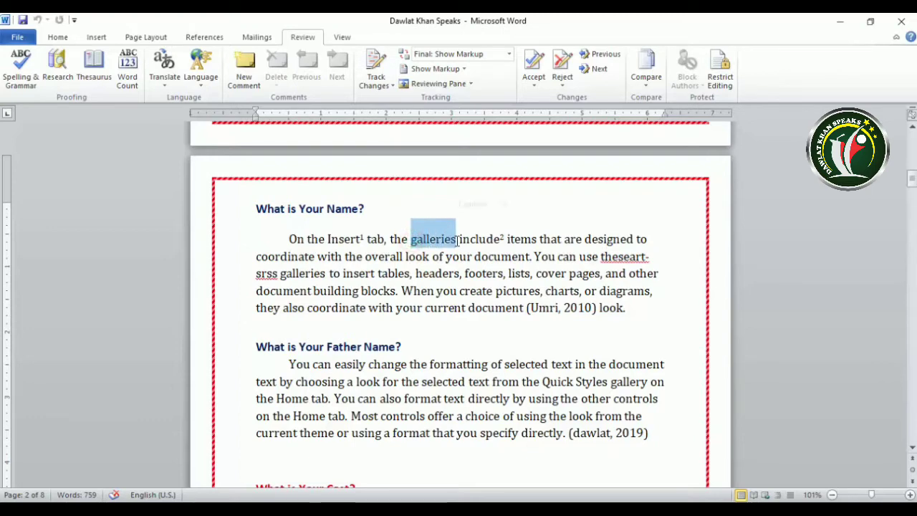
left_click(244, 80)
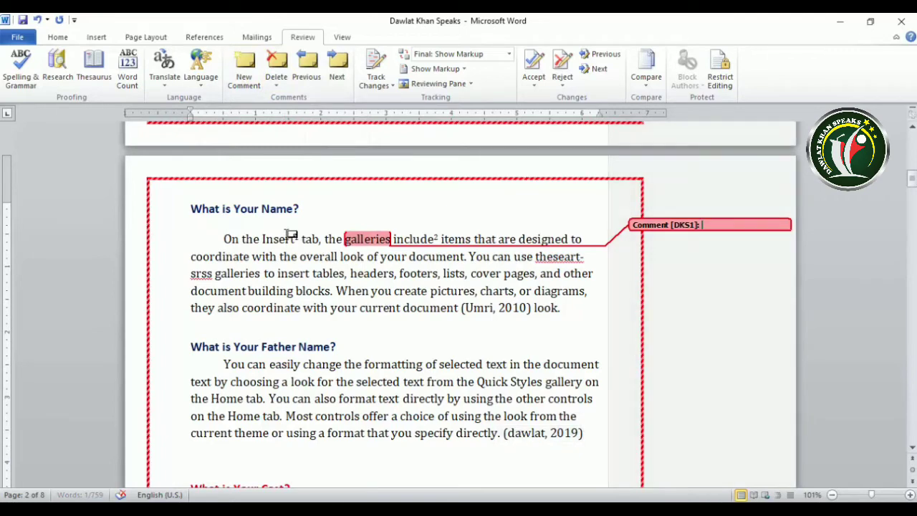
left_click(702, 226)
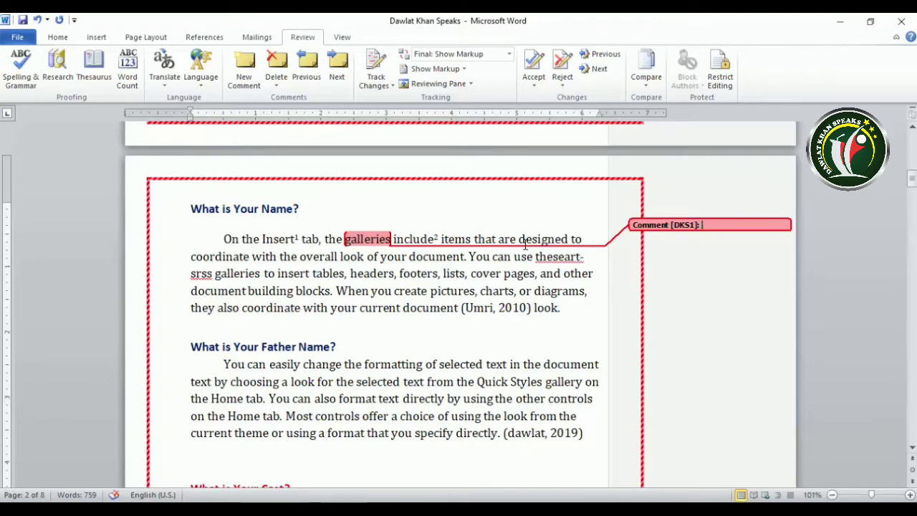
type("mean it")
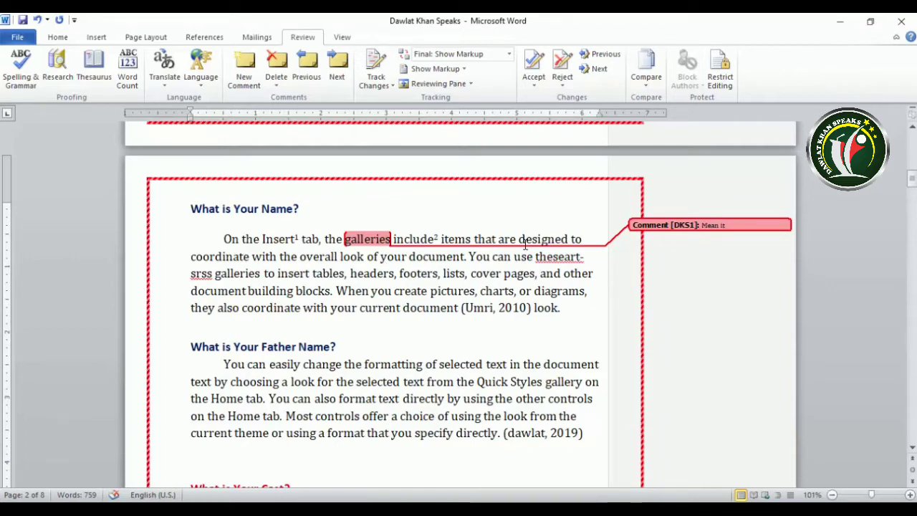
type("s file")
Attach a comment reading "Jab" to the word "When" in the paragraph under "What is Your Name?"
left_click(399, 294)
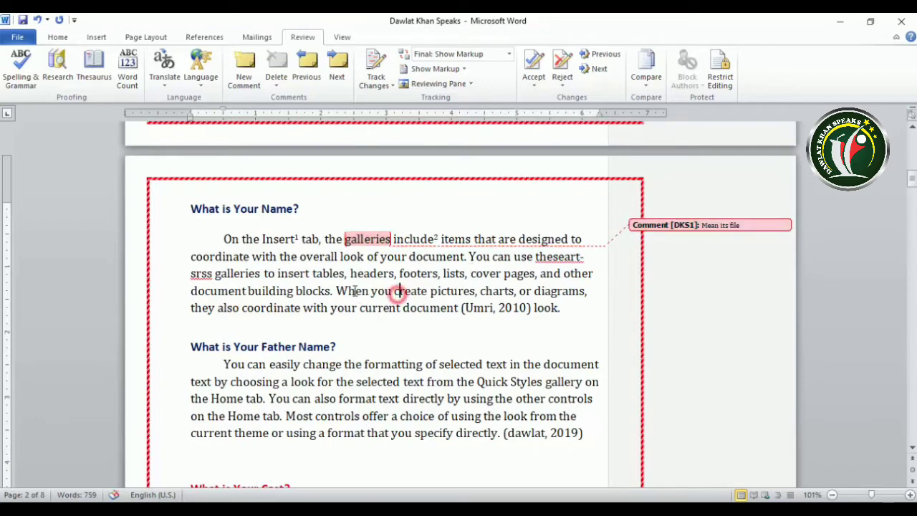
left_click(368, 291)
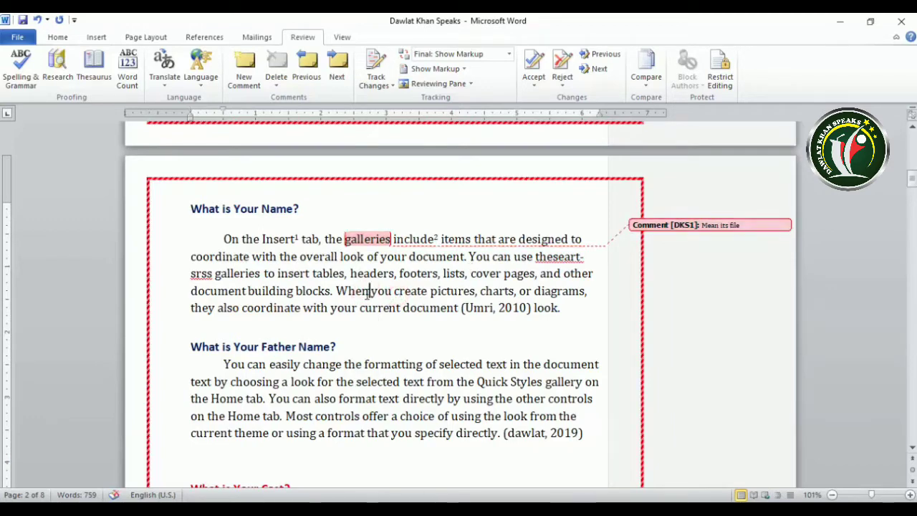
left_click(244, 80)
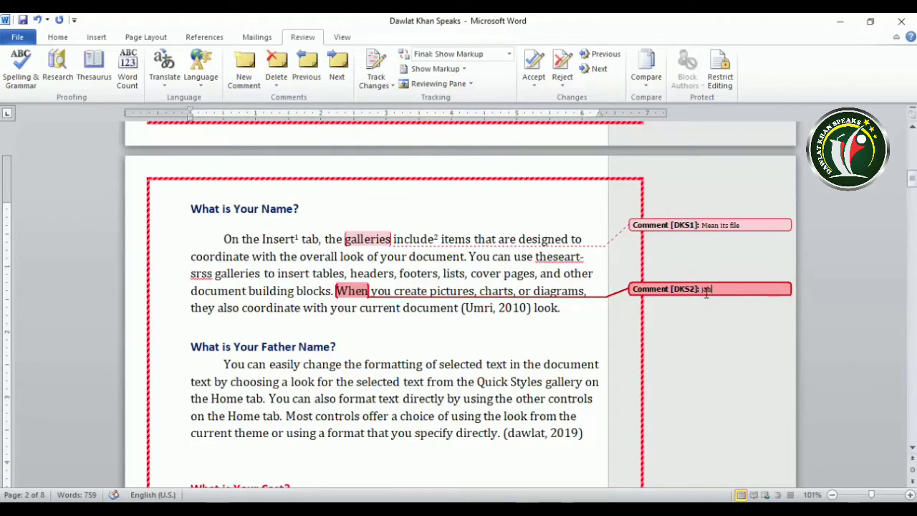
Attach a comment to the word "formatting" under "What are You Doing?", entering a person's name followed by "is the best"
scroll(628, 372, "down", 10)
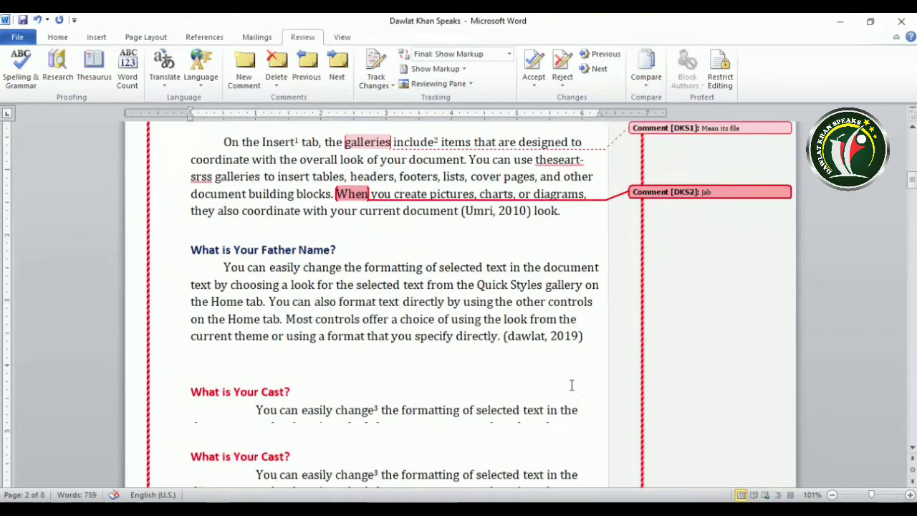
left_click(377, 261)
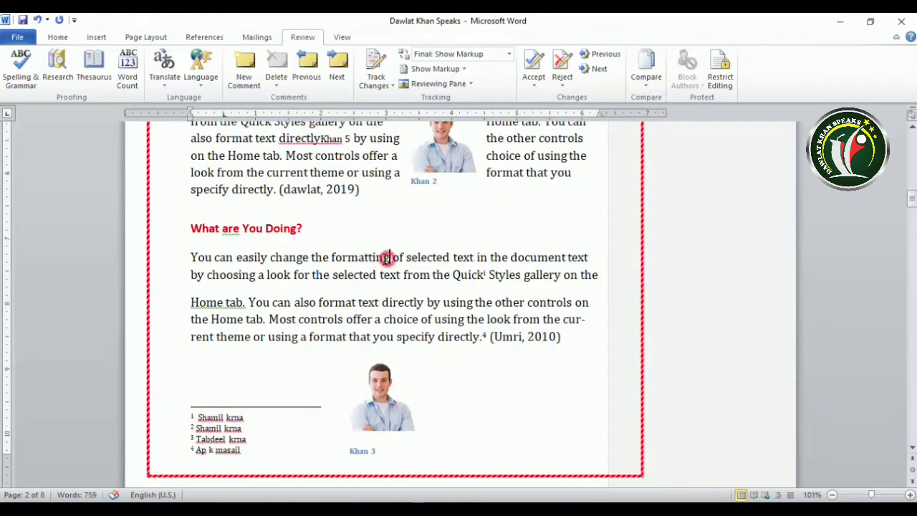
mouse_move(375, 258)
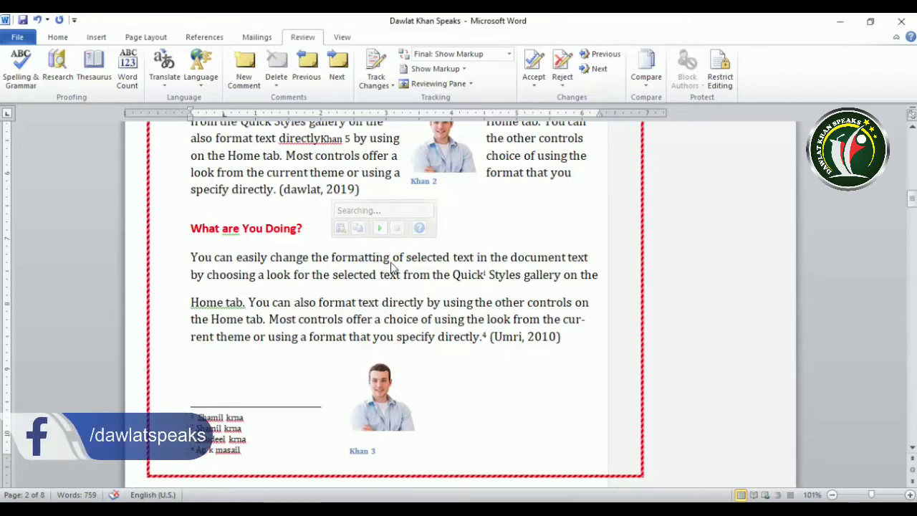
left_click(244, 68)
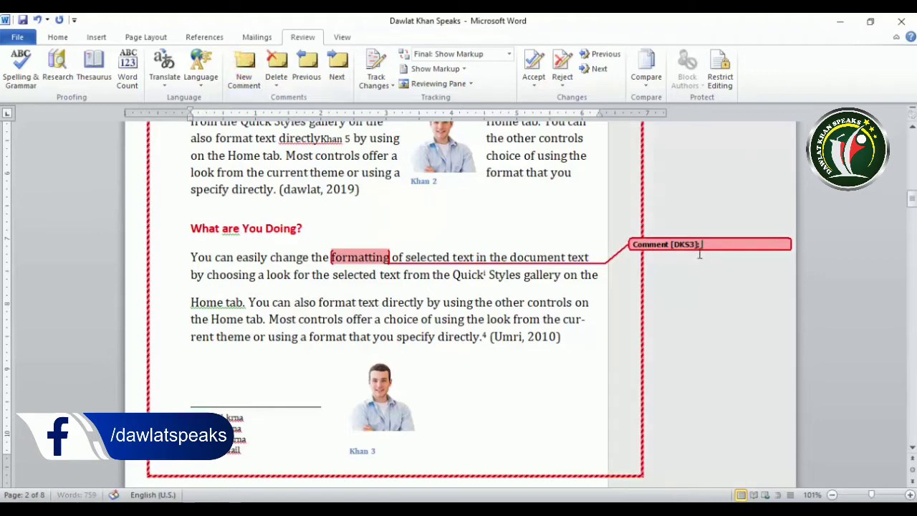
type("Khan kh")
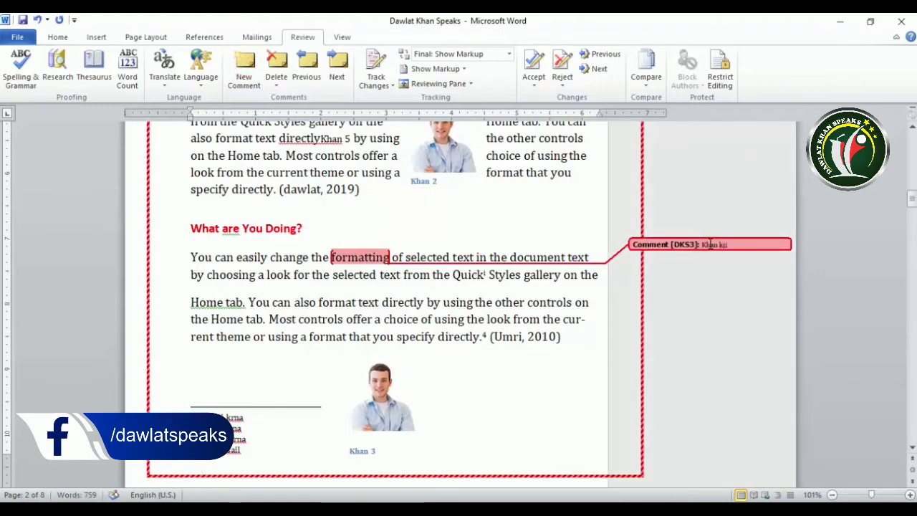
key("BackSpace")
key("BackSpace")
type("is the")
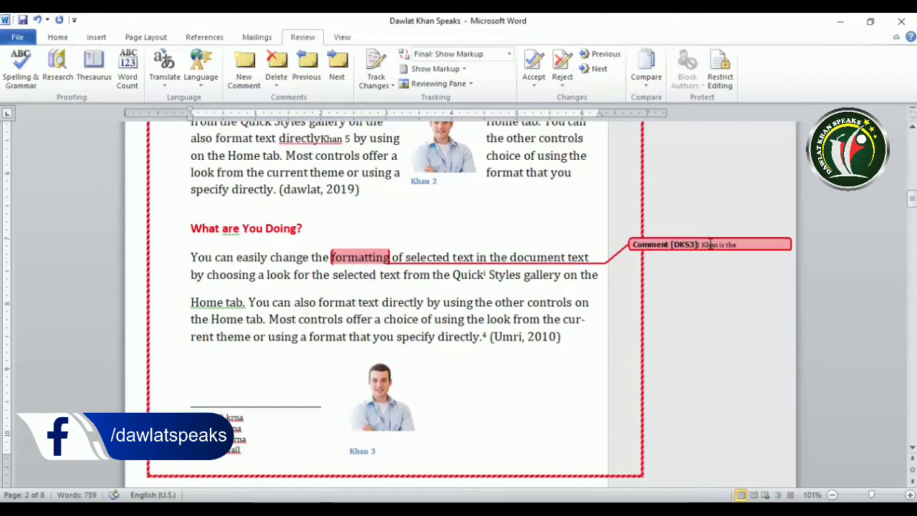
type(" best")
View the Mini Translator's Urdu translation of the phrase "using the other controls on the Home tab" under "What are You Doing?"
left_click_drag(487, 303, 464, 320)
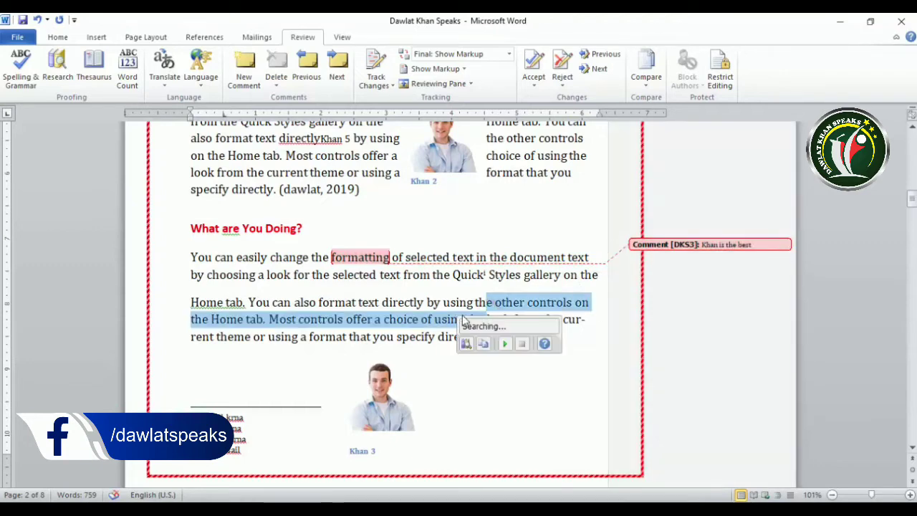
left_click(464, 319)
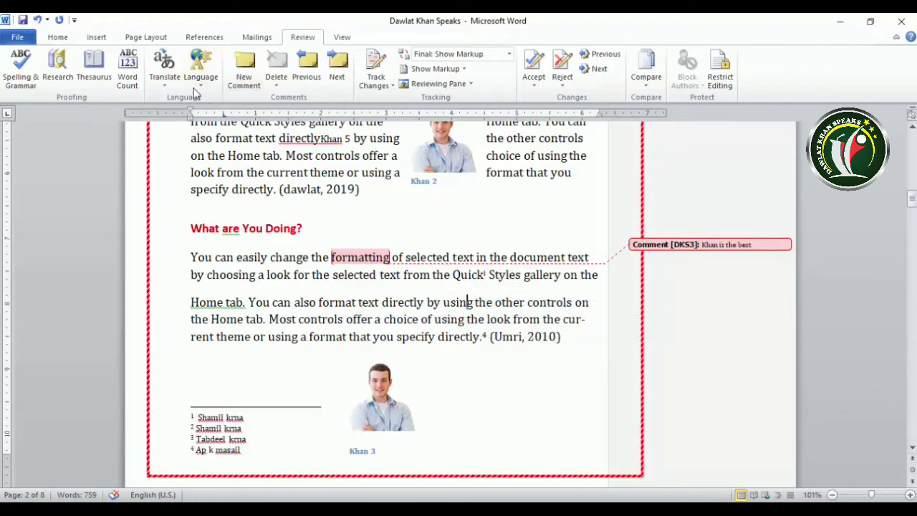
left_click(166, 85)
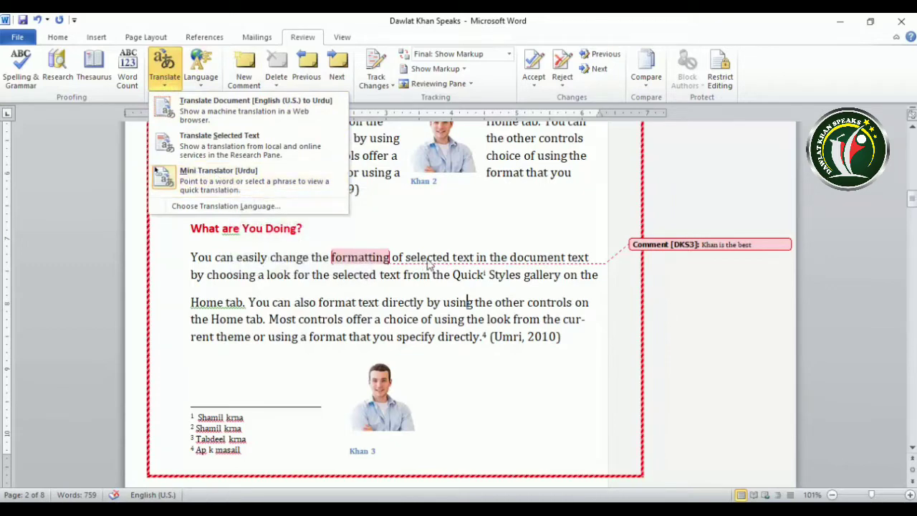
left_click(434, 260)
scroll(361, 256, "up", 1)
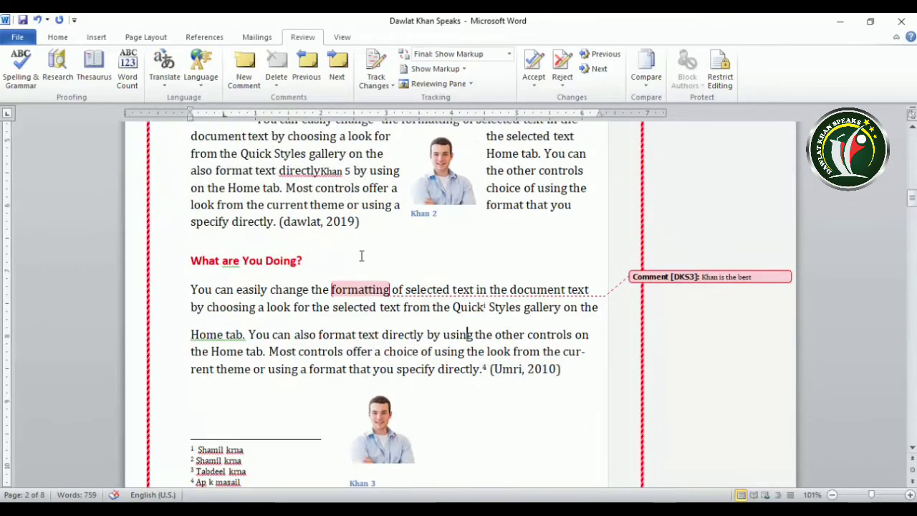
scroll(349, 227, "down", 1)
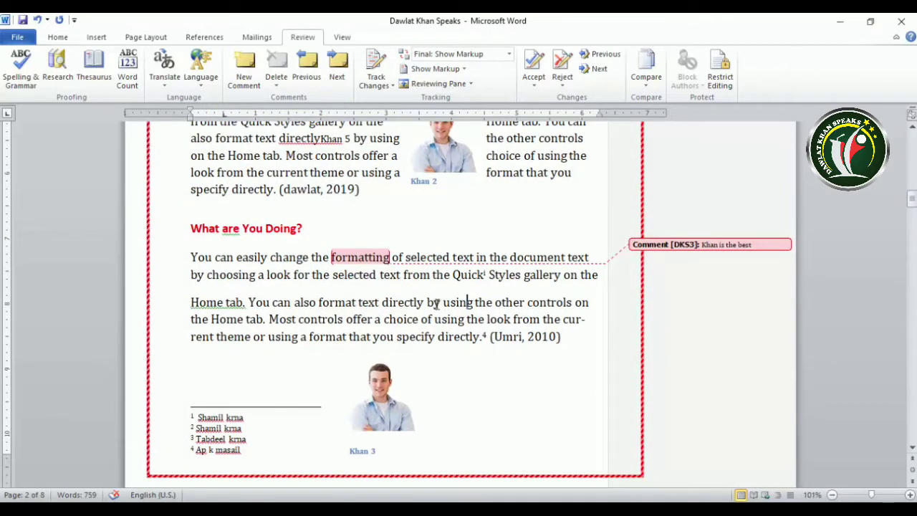
left_click_drag(441, 306, 266, 322)
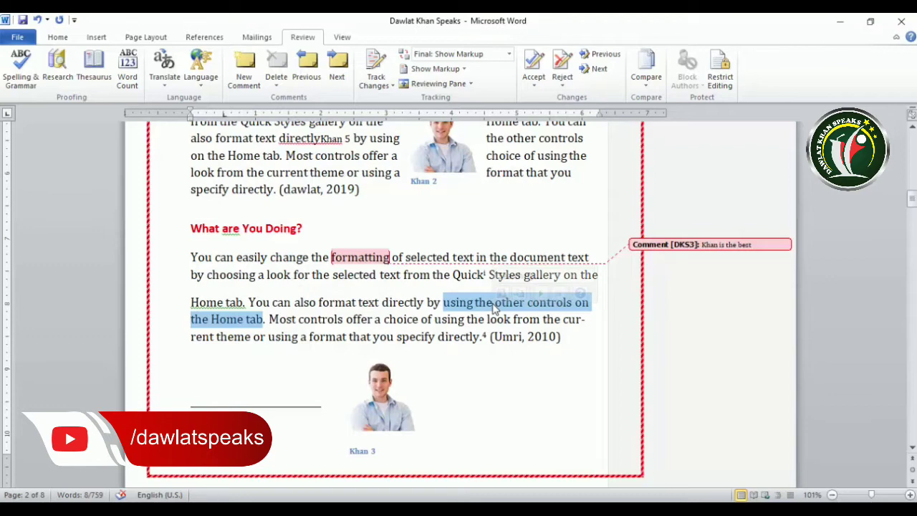
mouse_move(495, 307)
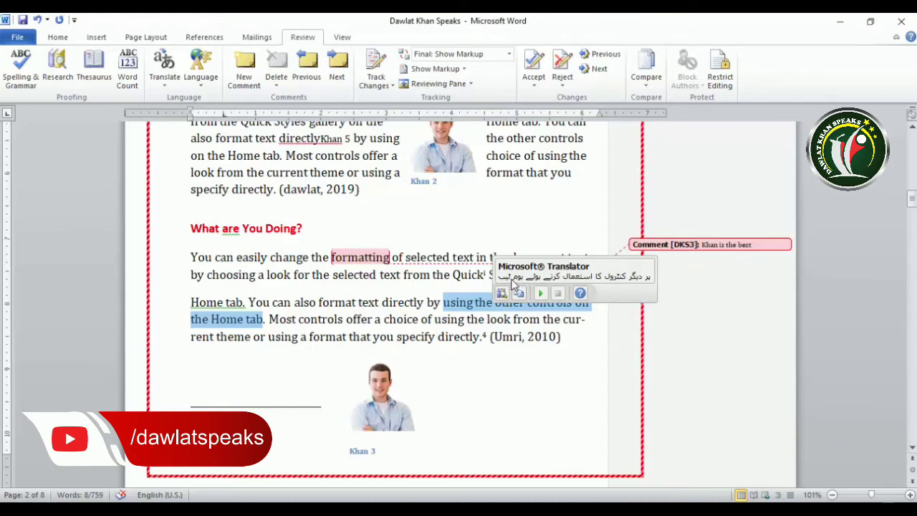
left_click(442, 272)
Try to translate the whole document from English (U.S.) to Urdu, and cancel sending it to the online translation service
scroll(452, 266, "up", 3)
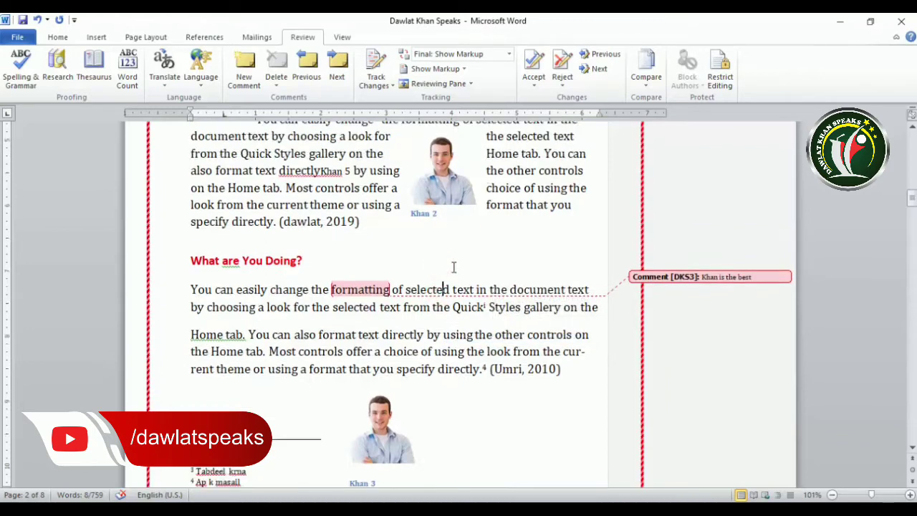
mouse_move(405, 183)
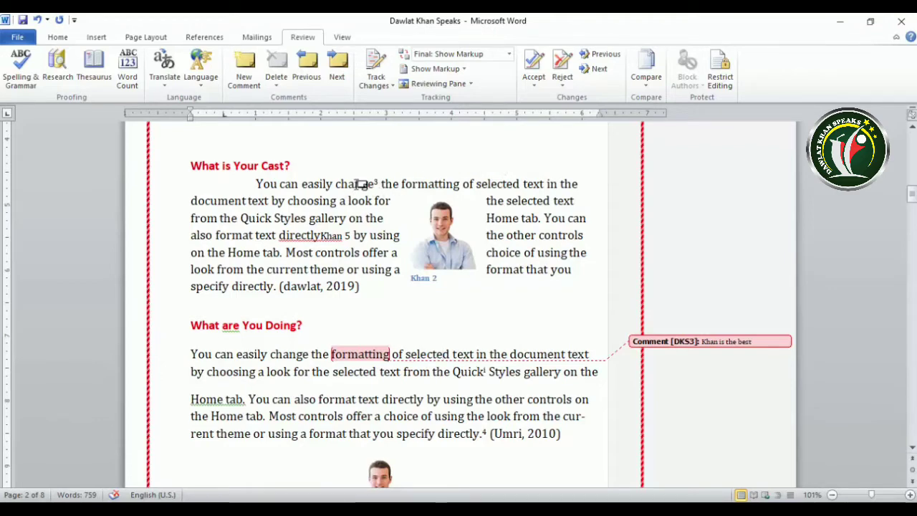
mouse_move(362, 184)
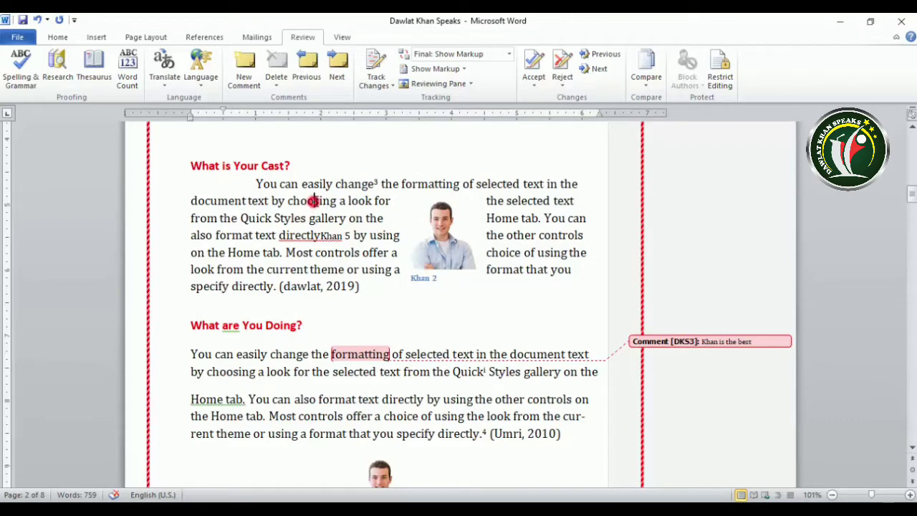
mouse_move(313, 201)
left_click_drag(257, 184, 348, 219)
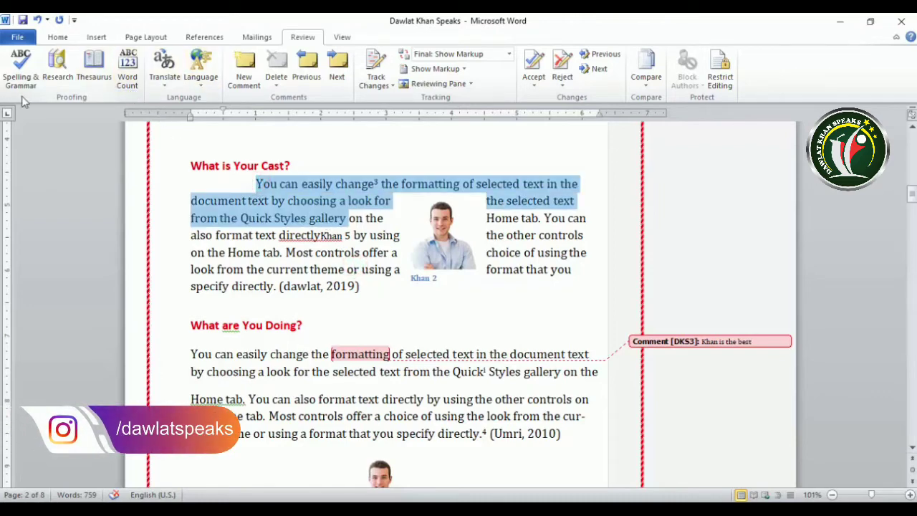
left_click(164, 78)
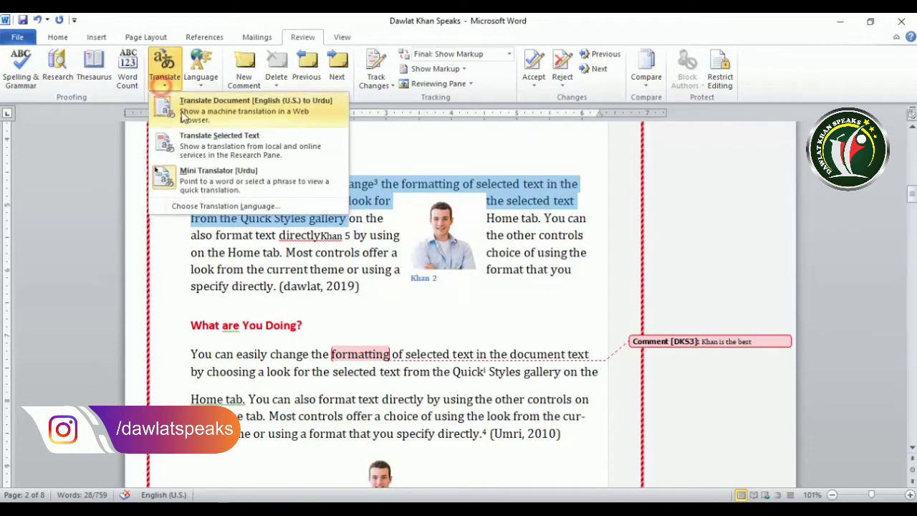
left_click(245, 123)
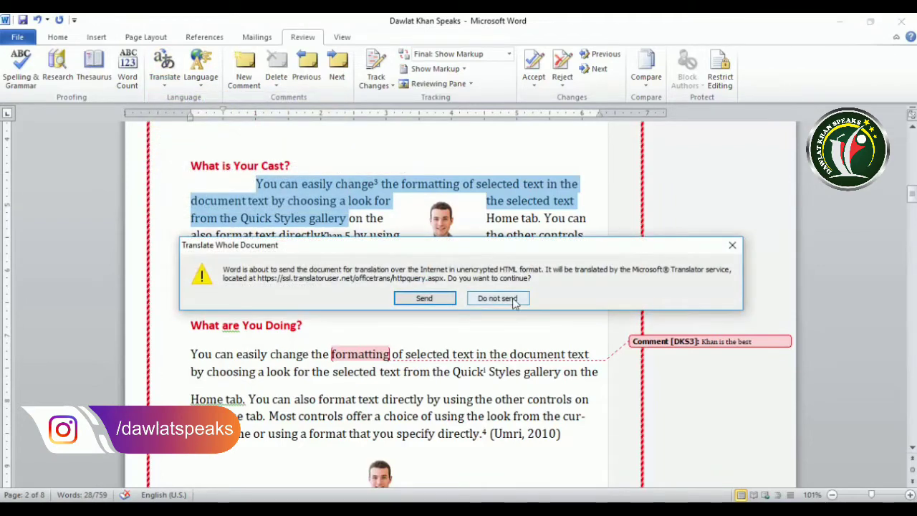
left_click(731, 246)
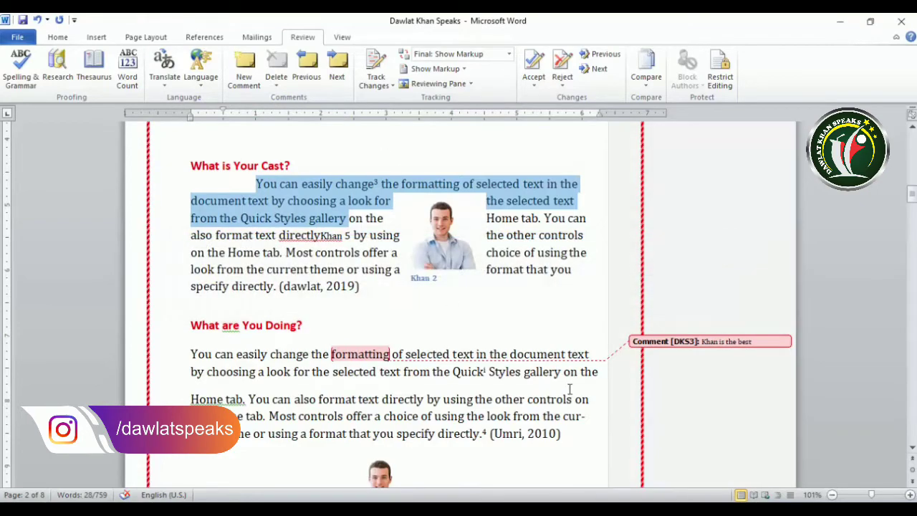
Attach a comment reading "Translate this phar" to the whole paragraph under "What is Your Name?"
scroll(557, 374, "up", 9)
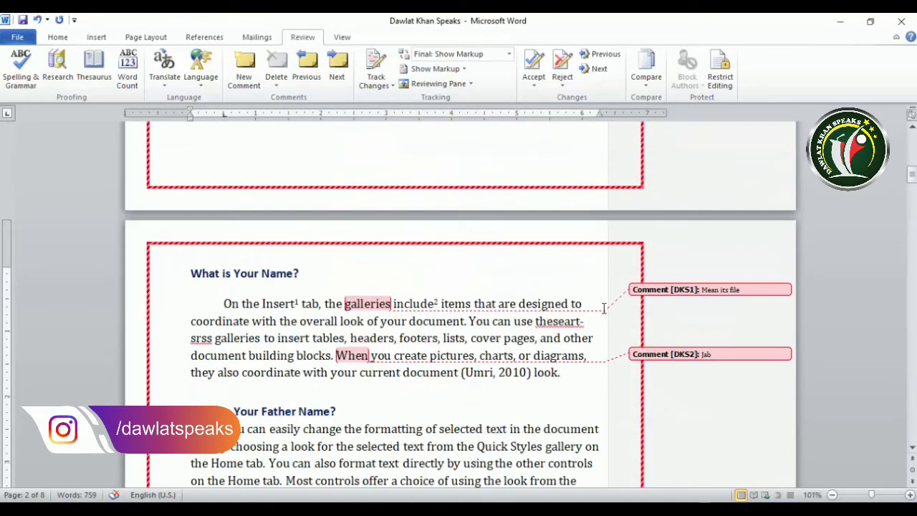
scroll(604, 308, "down", 3)
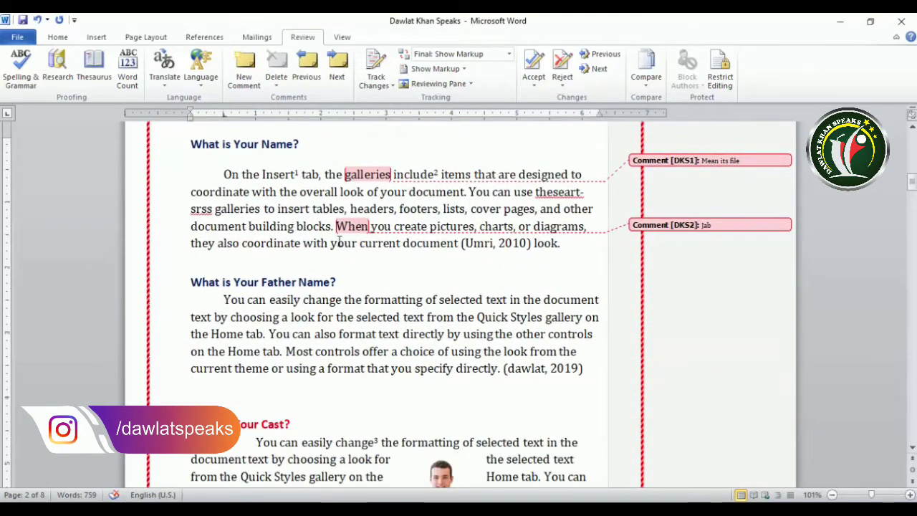
left_click(344, 318)
left_click(388, 317)
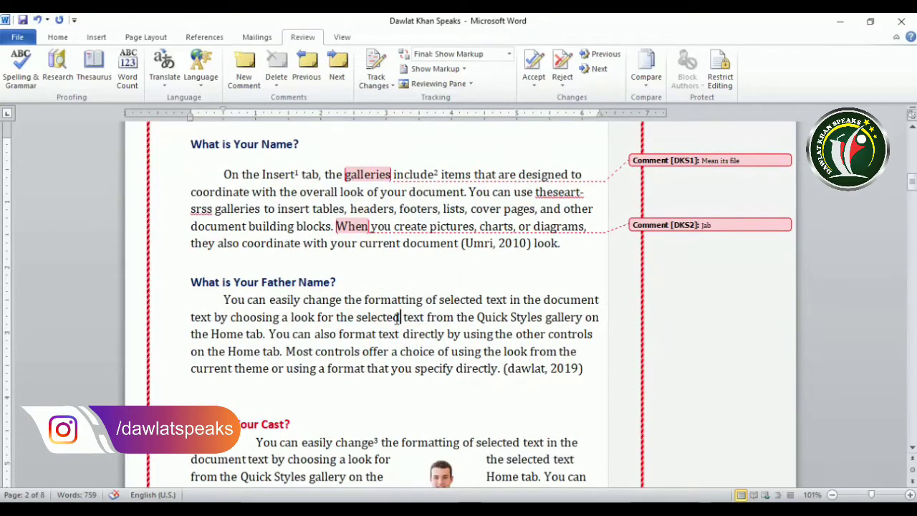
left_click(227, 175)
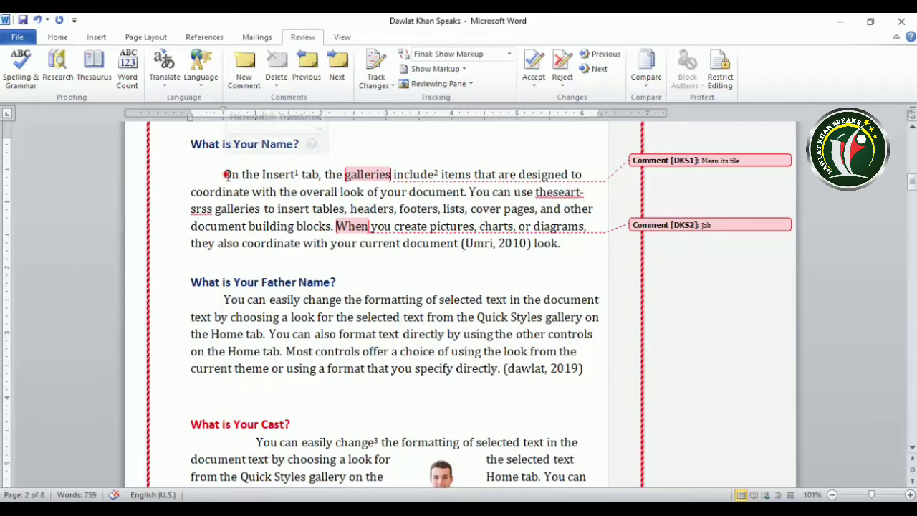
left_click_drag(226, 175, 561, 246)
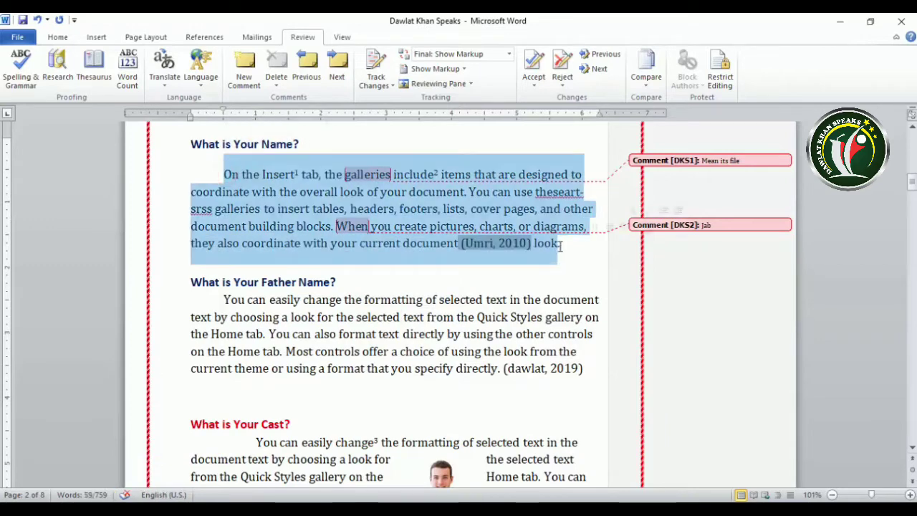
left_click(243, 75)
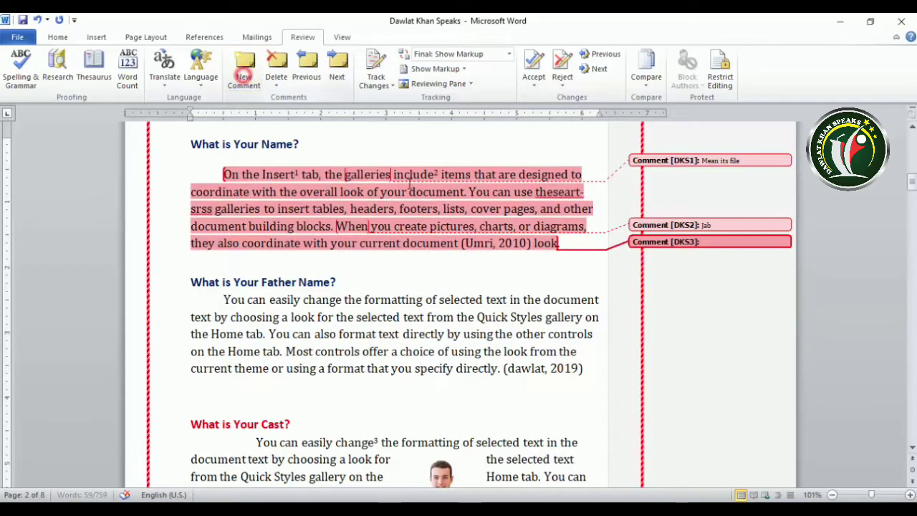
left_click(710, 242)
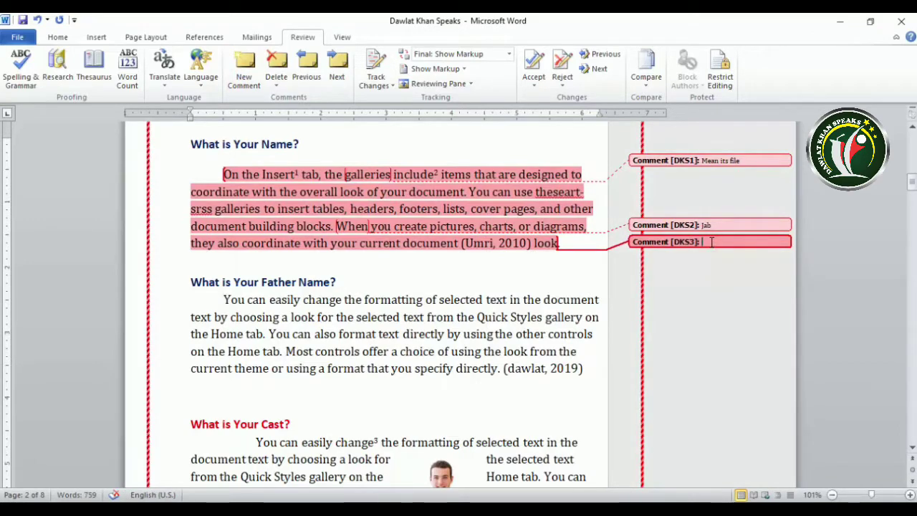
type("It")
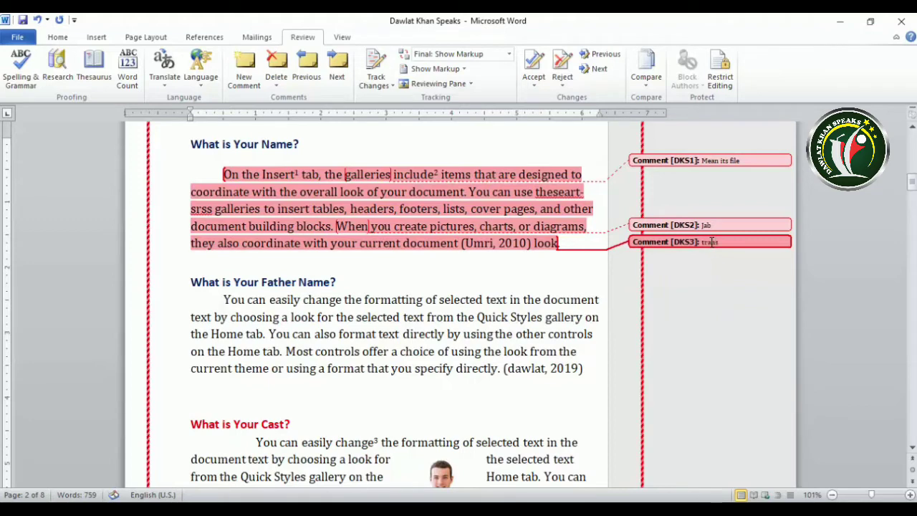
type("anslate ")
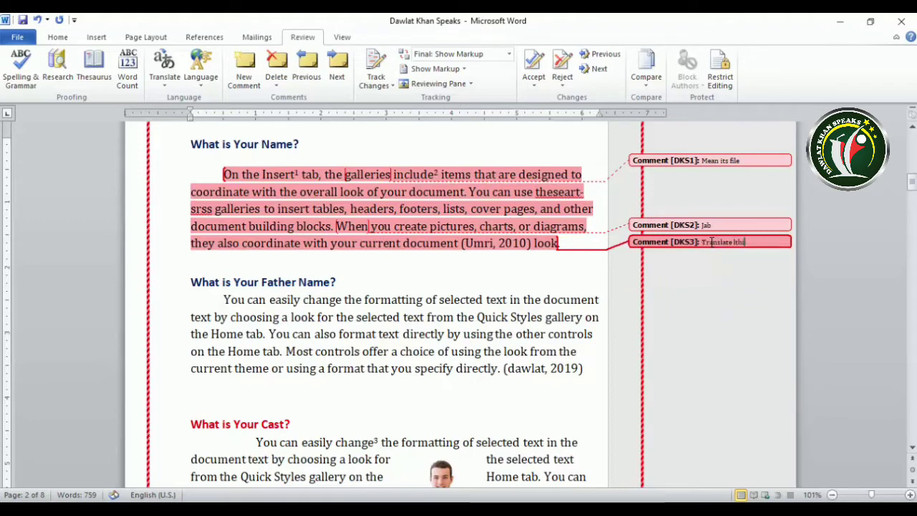
type("thi")
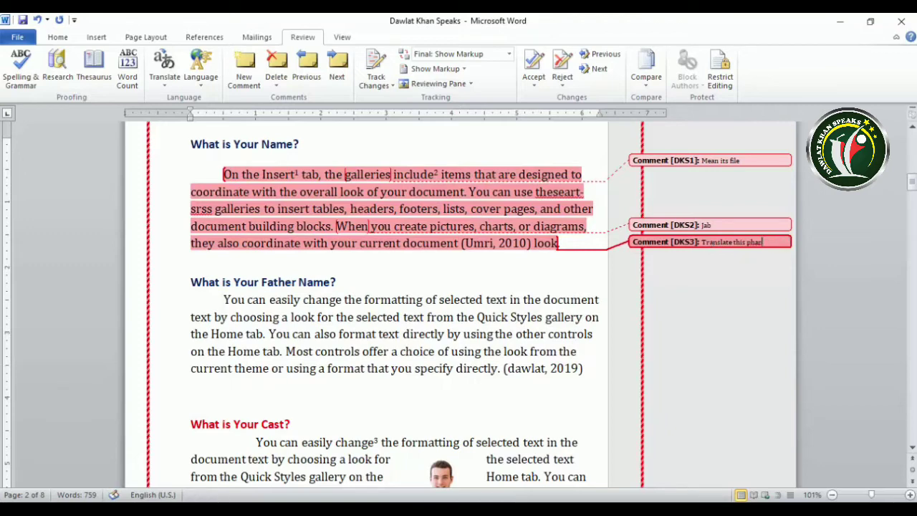
left_click(522, 301)
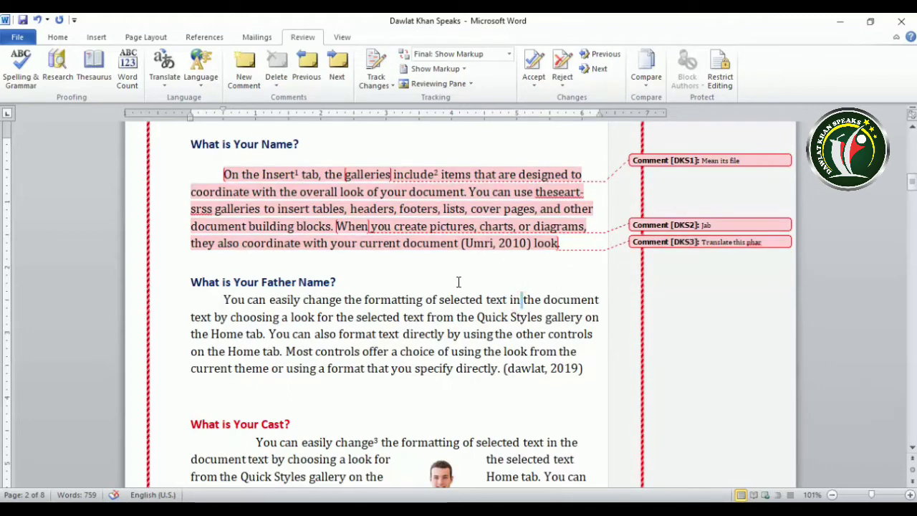
Save and close the document, and reopen it from the desktop to check its comments on page 2
scroll(463, 283, "down", 1)
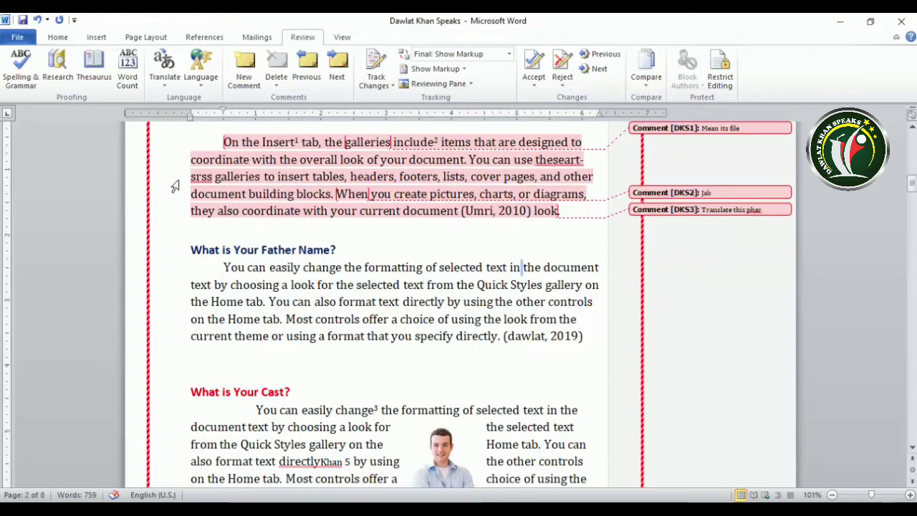
key("ctrl+s")
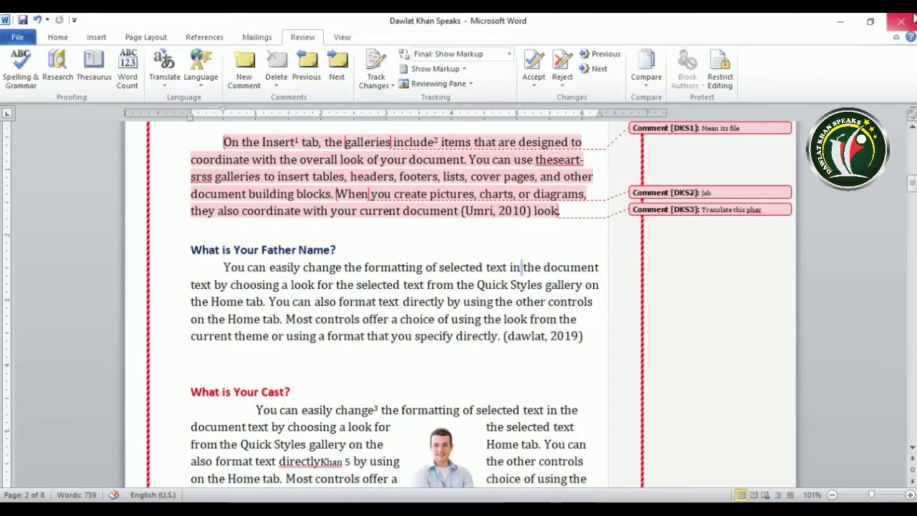
left_click(908, 26)
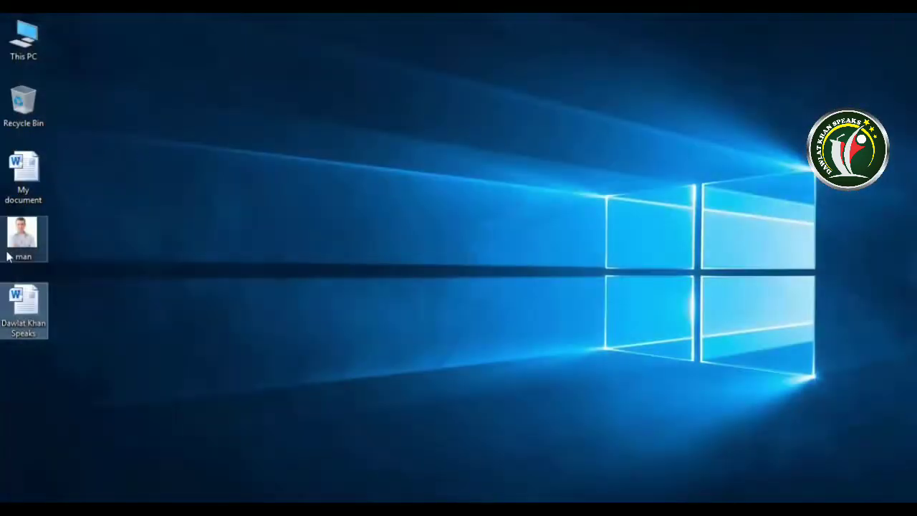
double_click(25, 312)
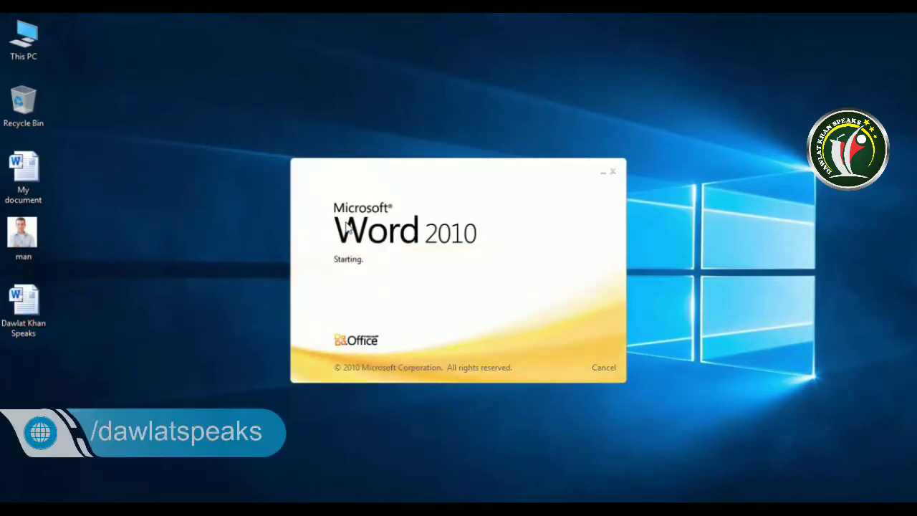
scroll(280, 337, "down", 15)
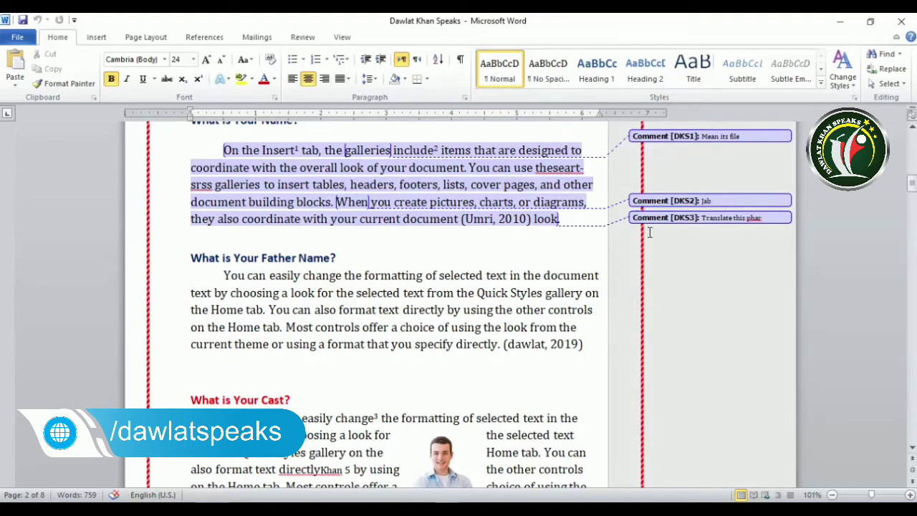
scroll(527, 358, "down", 4)
scroll(527, 358, "down", 1)
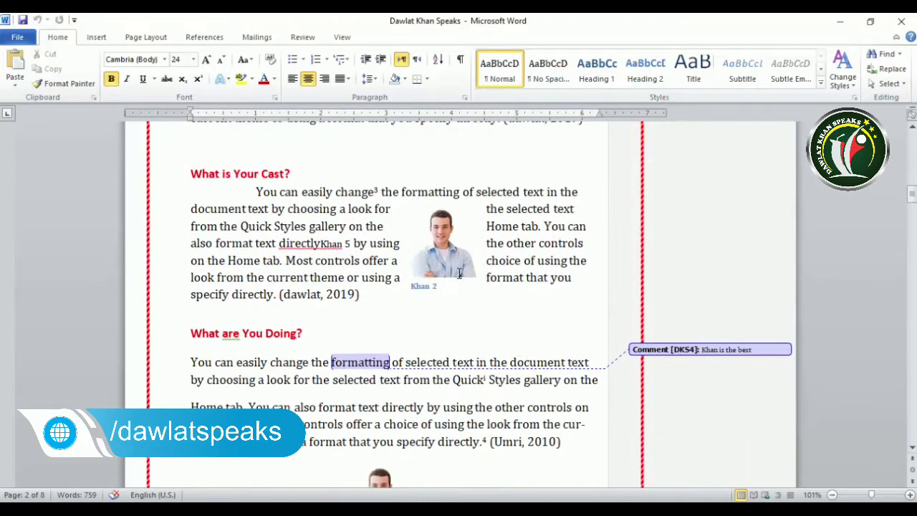
scroll(460, 273, "up", 2)
Delete the comment "Mean its file" attached to the word "galleries", and undo the deletion
left_click(302, 39)
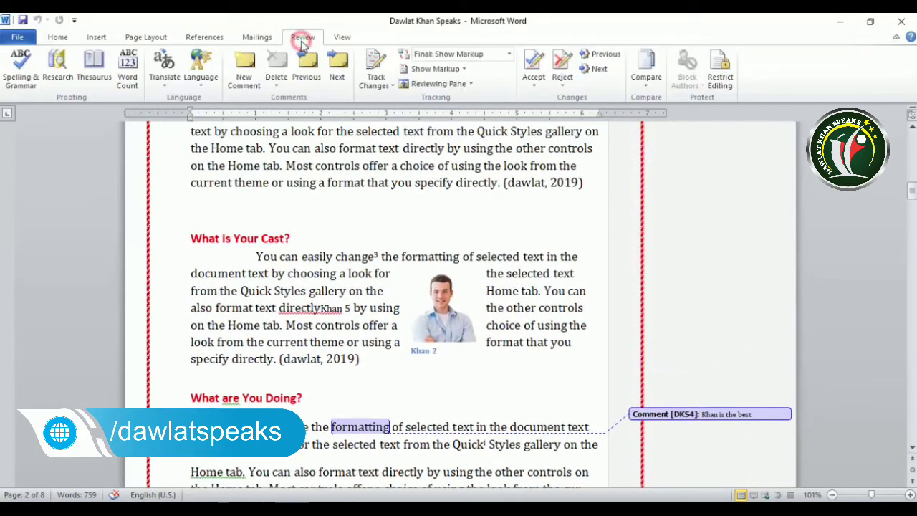
scroll(516, 319, "up", 3)
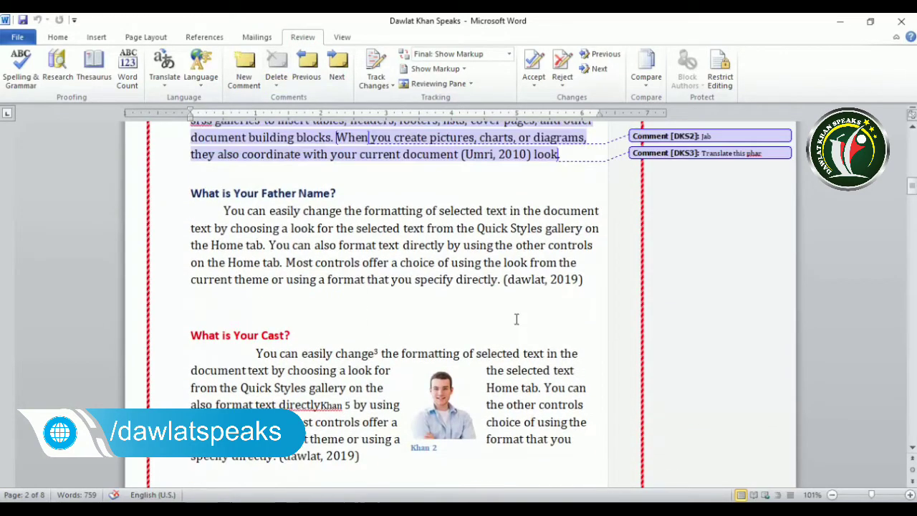
scroll(516, 319, "up", 4)
left_click(697, 201)
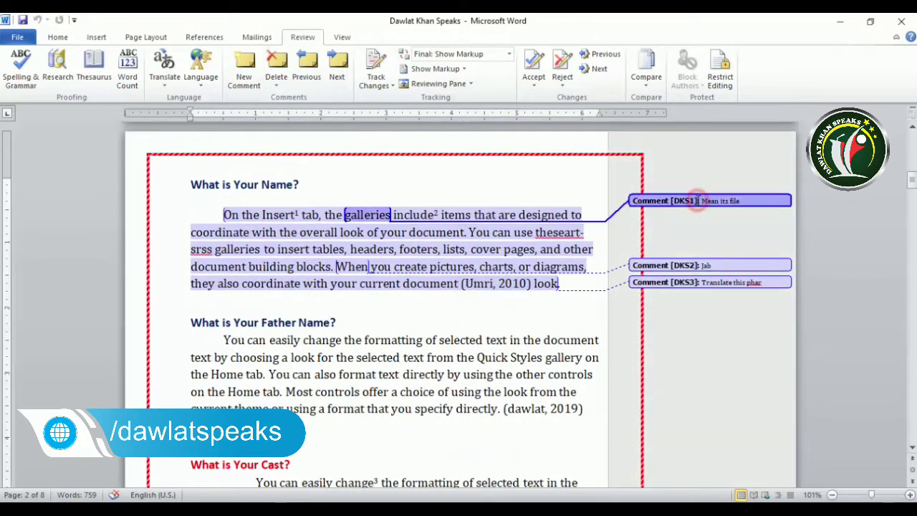
left_click(279, 83)
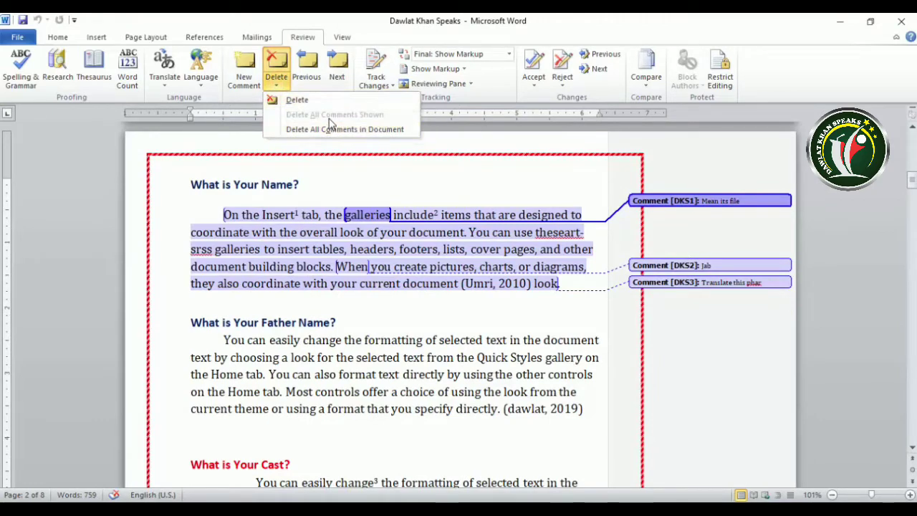
left_click(295, 101)
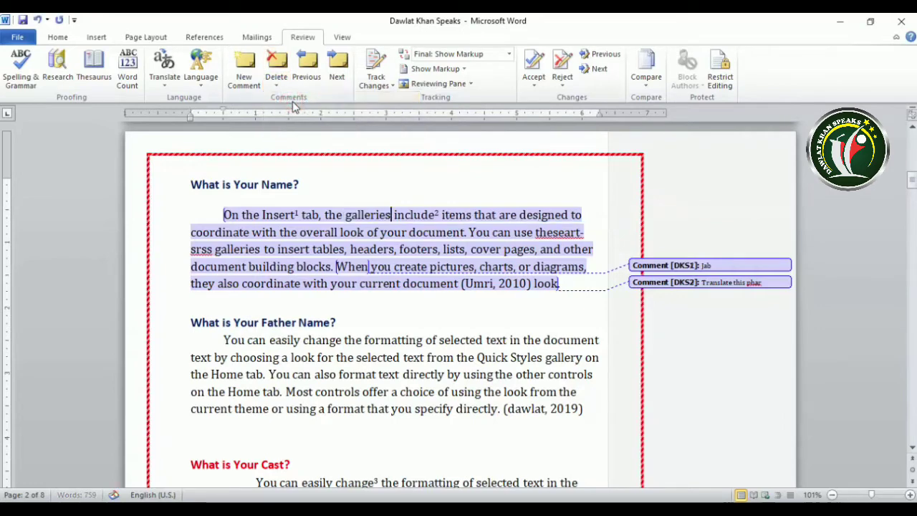
double_click(724, 264)
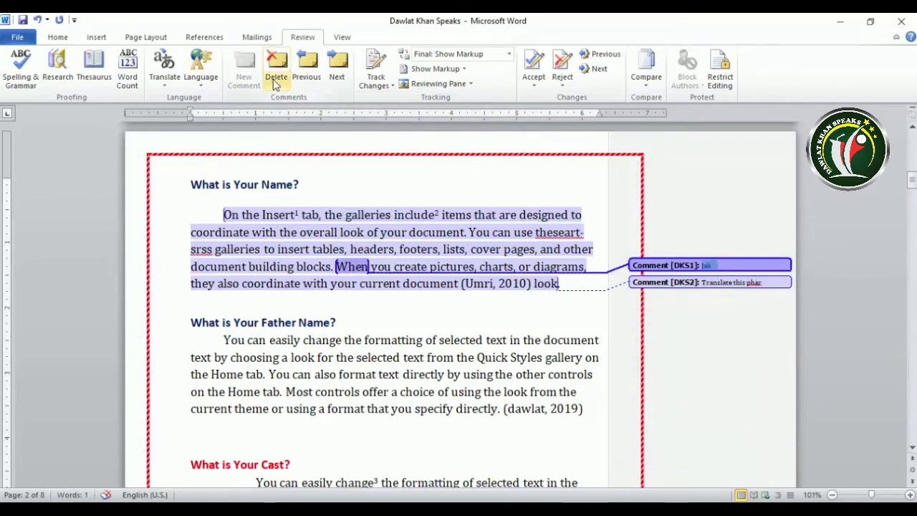
key("ctrl+z")
Step forward through the comments from the first to the last, and decline to continue searching from the beginning of the document
left_click(499, 275)
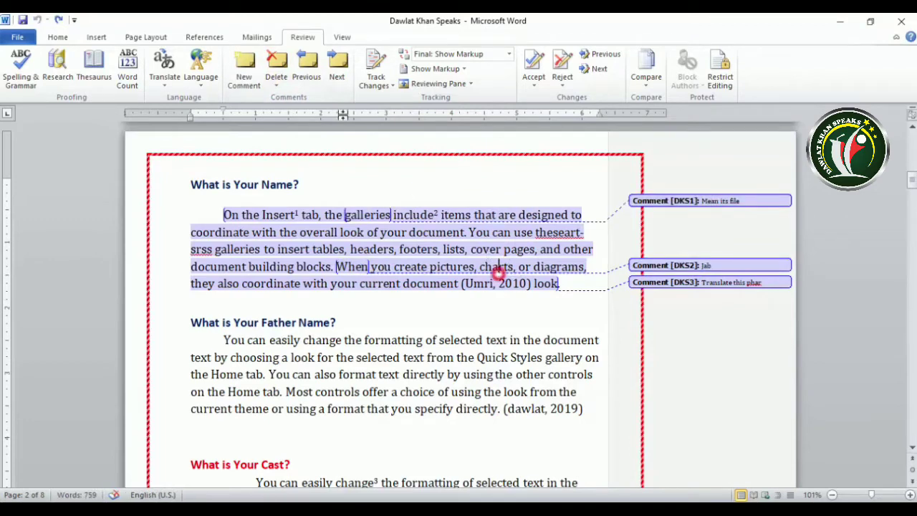
left_click(336, 69)
left_click(675, 200)
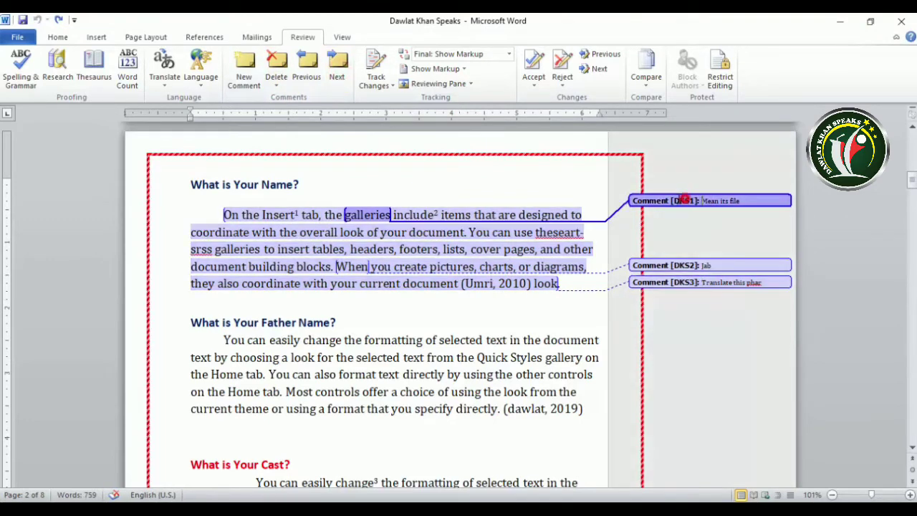
left_click(335, 72)
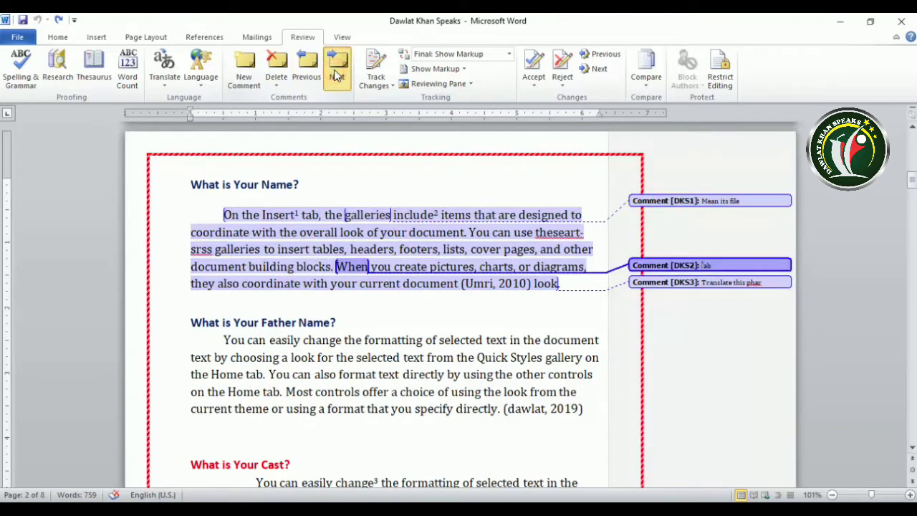
left_click(335, 72)
left_click(335, 72)
left_click(335, 73)
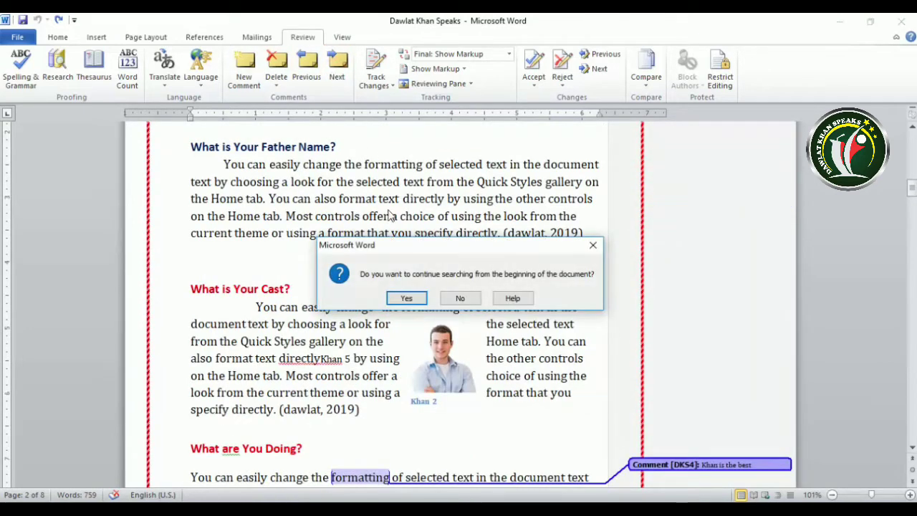
left_click(459, 298)
Step back through the comments to the first one, and decline to continue searching from the end of the document
left_click(312, 76)
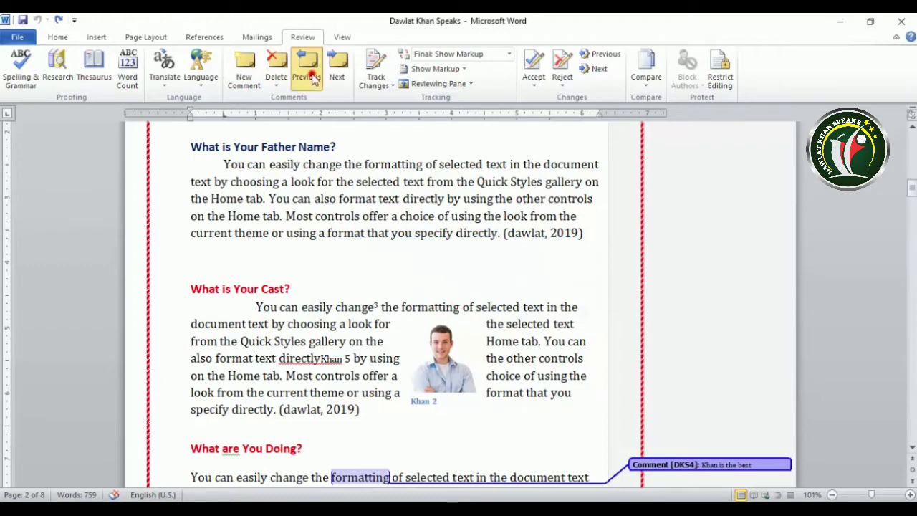
left_click(312, 76)
left_click(312, 76)
left_click(313, 76)
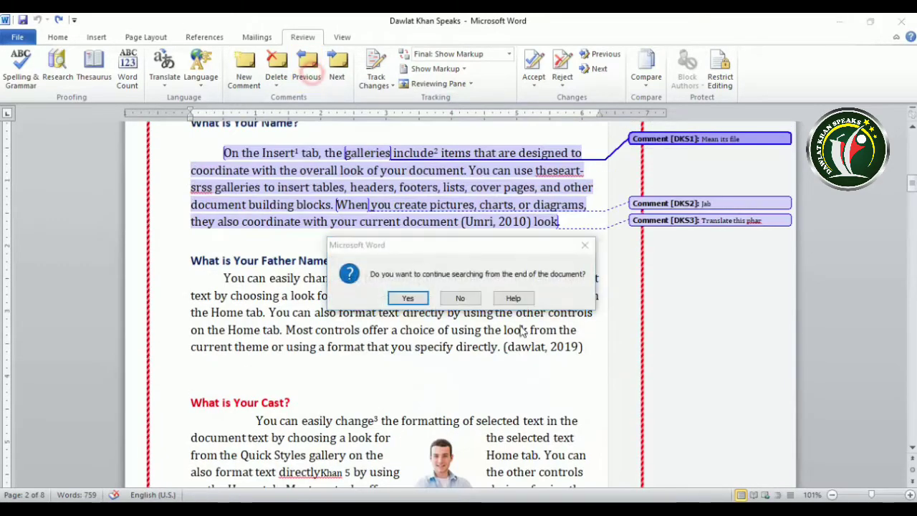
left_click(459, 298)
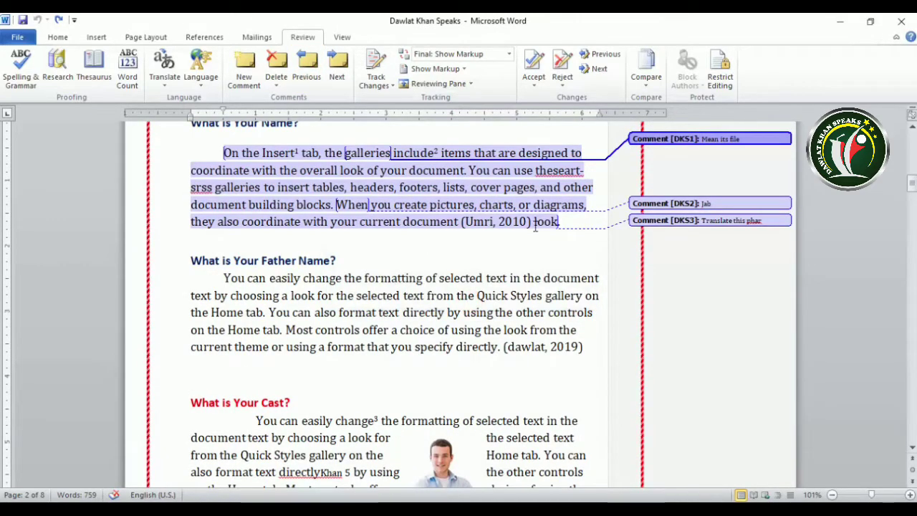
View the Mini Translator's Urdu translation of the "What is Your Father Name?" heading with its paragraph, and of the paragraph alone
mouse_move(535, 226)
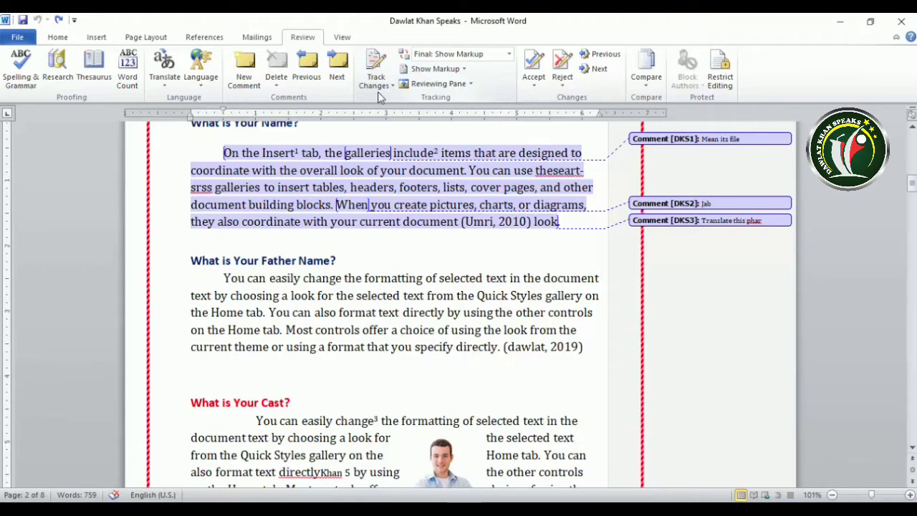
mouse_move(190, 260)
left_mouse_down()
mouse_move(208, 271)
mouse_move(571, 323)
mouse_move(584, 347)
left_mouse_up()
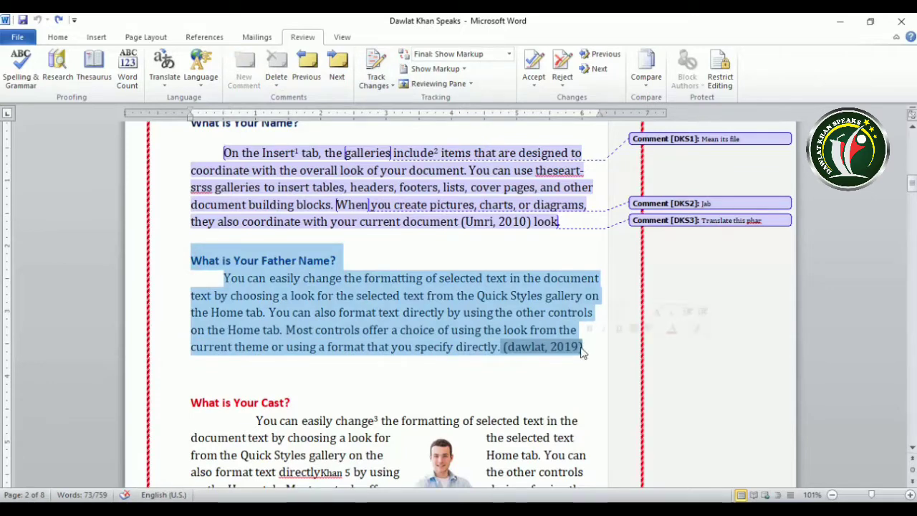
mouse_move(499, 327)
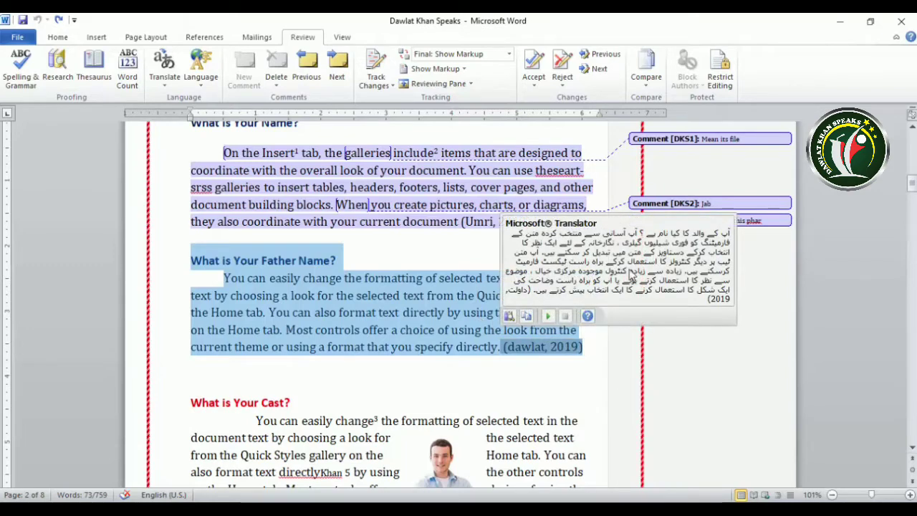
left_click(367, 314)
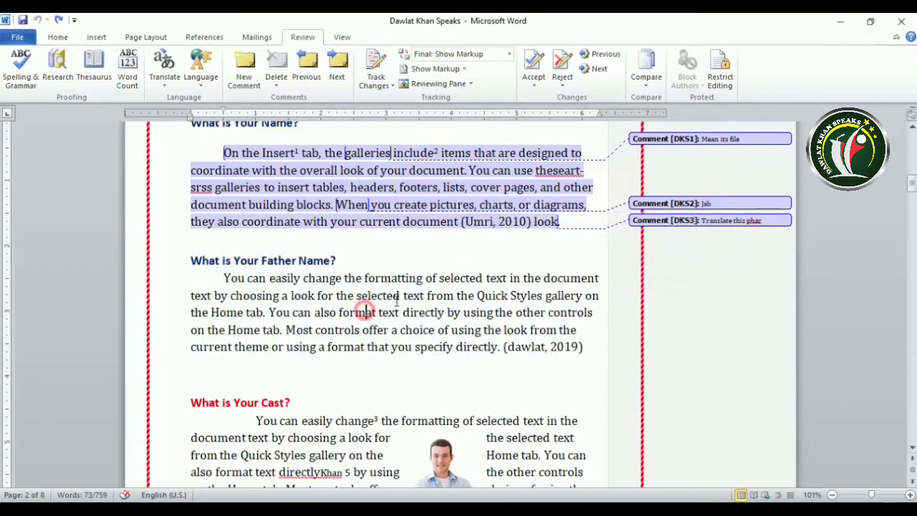
left_click_drag(223, 278, 590, 346)
mouse_move(432, 351)
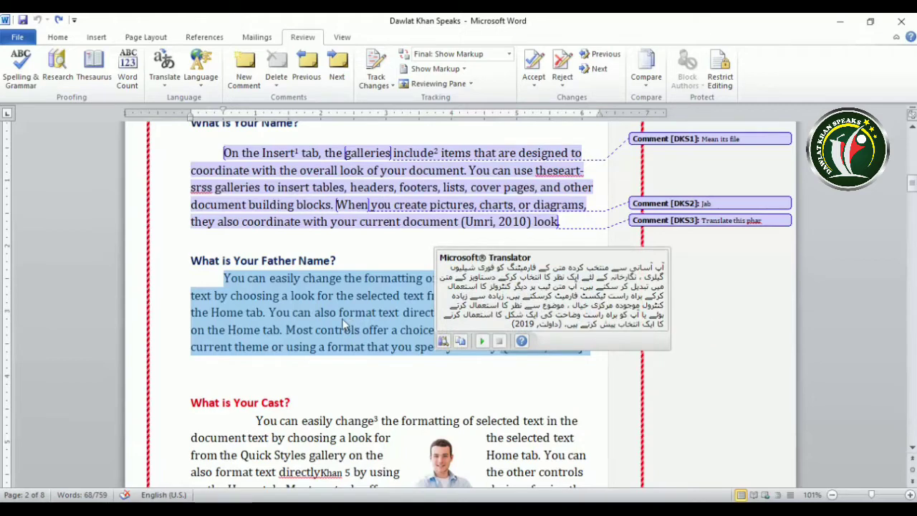
left_click(389, 296)
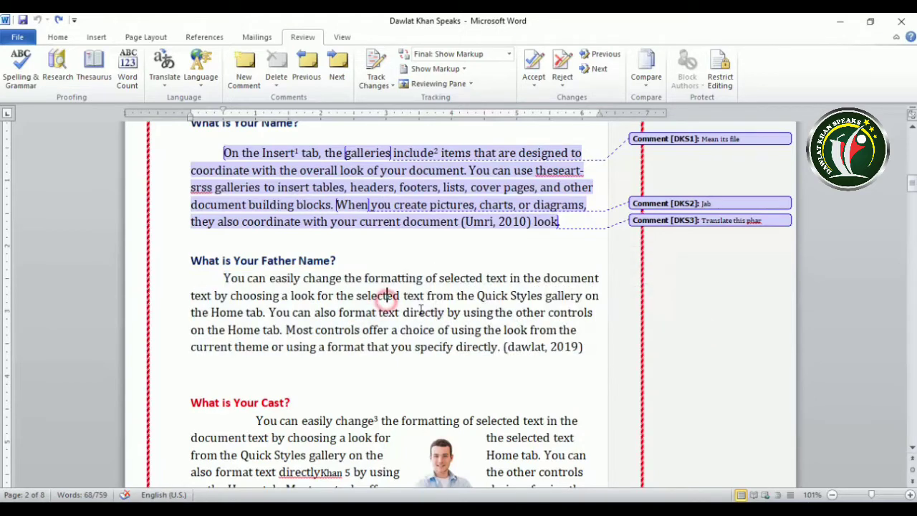
left_click_drag(224, 279, 586, 351)
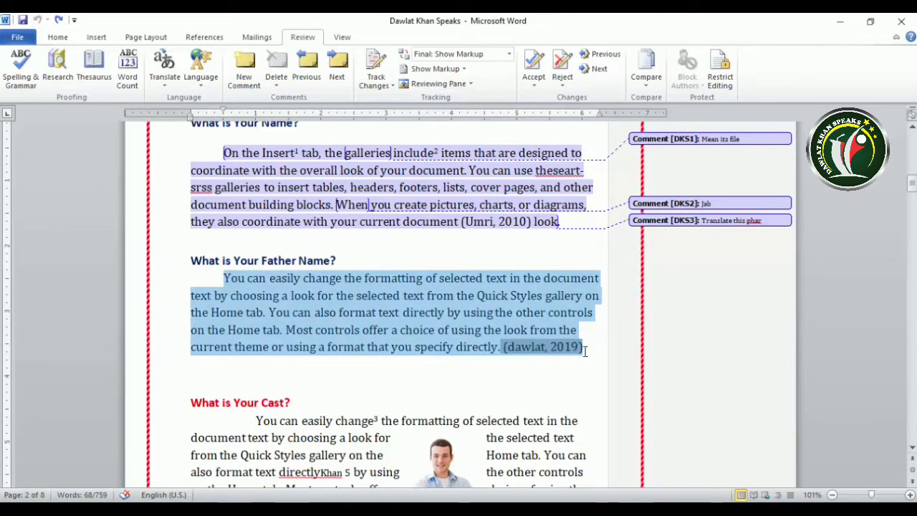
left_click(407, 331)
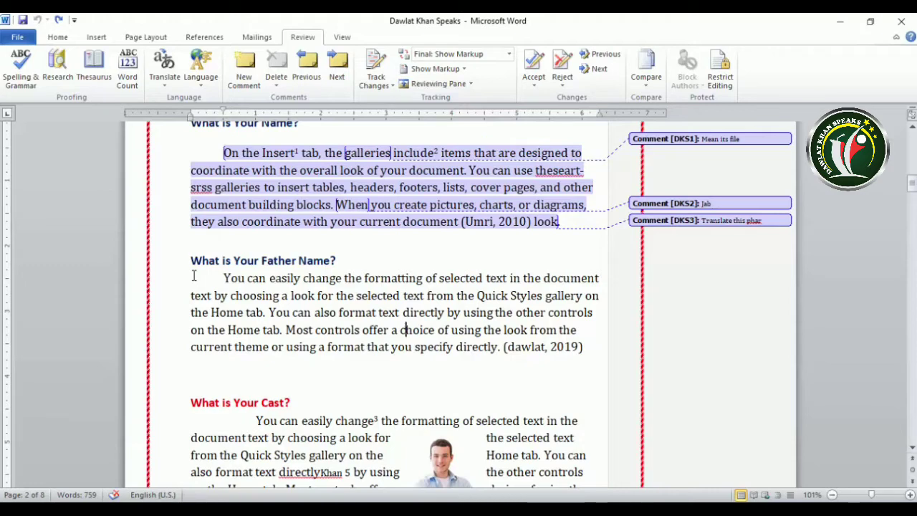
Turn on Track Changes for the document, and close and reopen it from the desktop
left_click(382, 64)
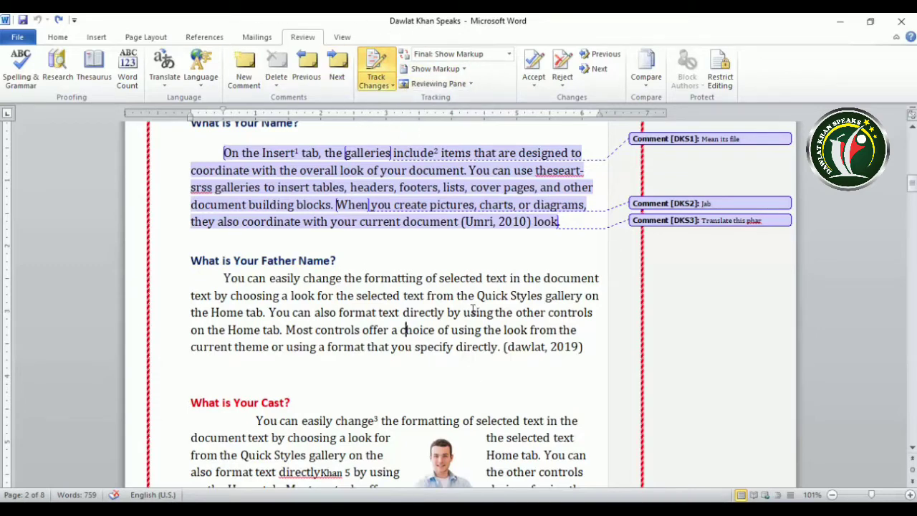
left_click(52, 36)
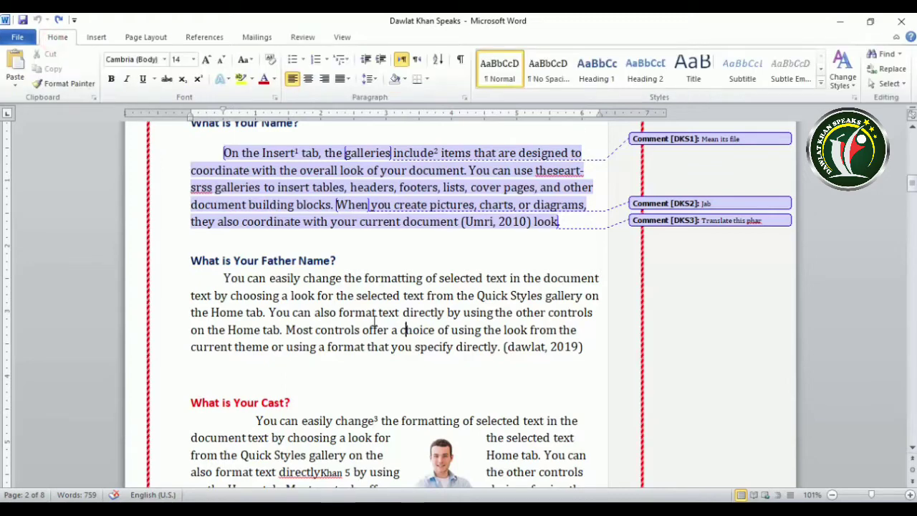
left_click(903, 22)
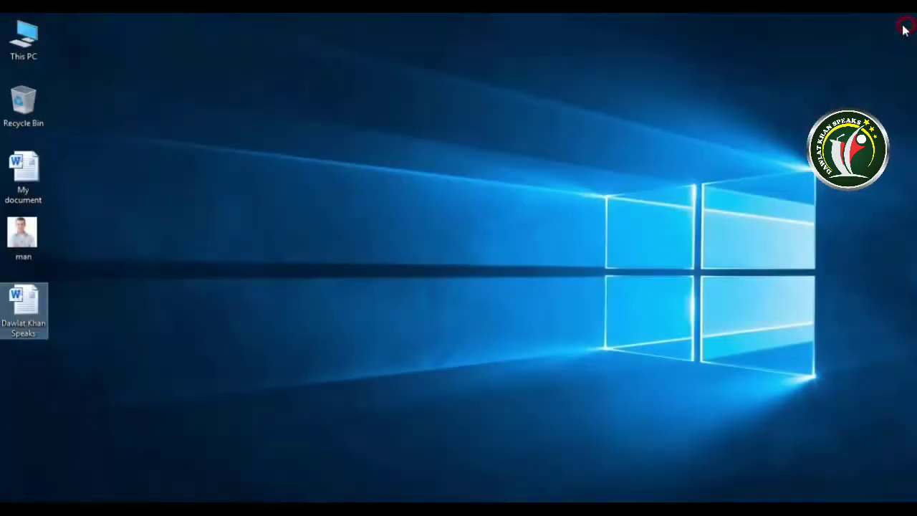
double_click(23, 305)
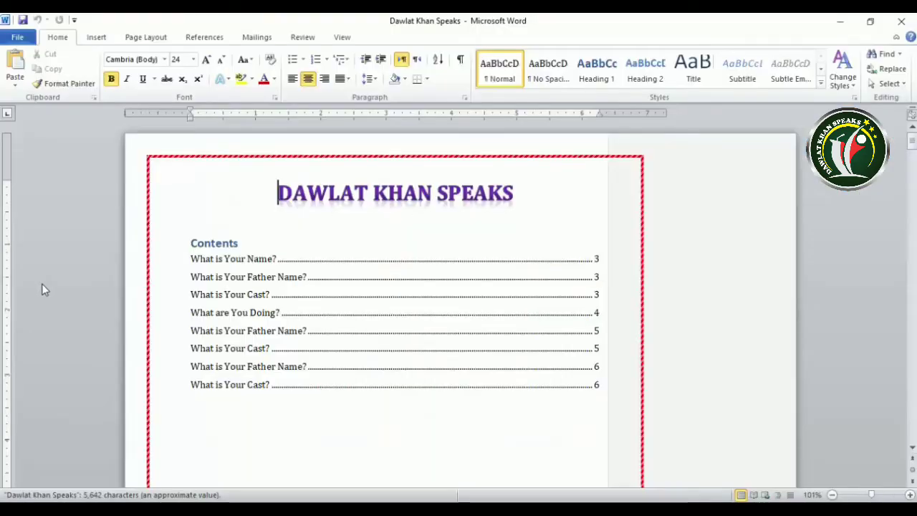
left_click(266, 328)
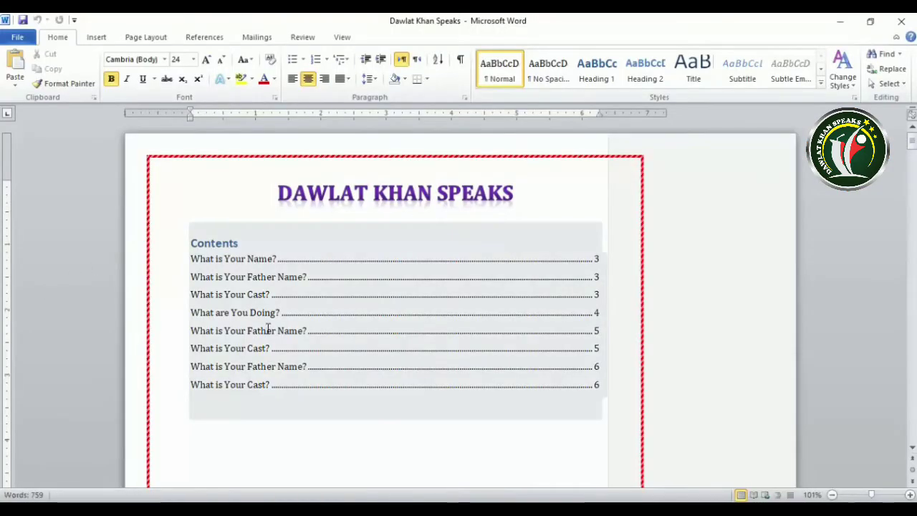
Delete the word "formatting" from the first sentence under the first "What is Your Father Name?" heading on page 2
scroll(394, 352, "down", 12)
scroll(400, 349, "down", 4)
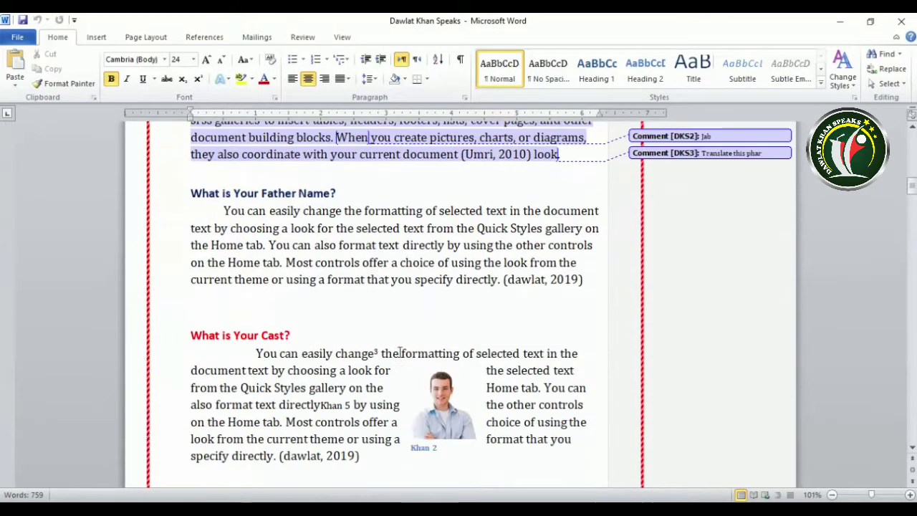
left_click(374, 213)
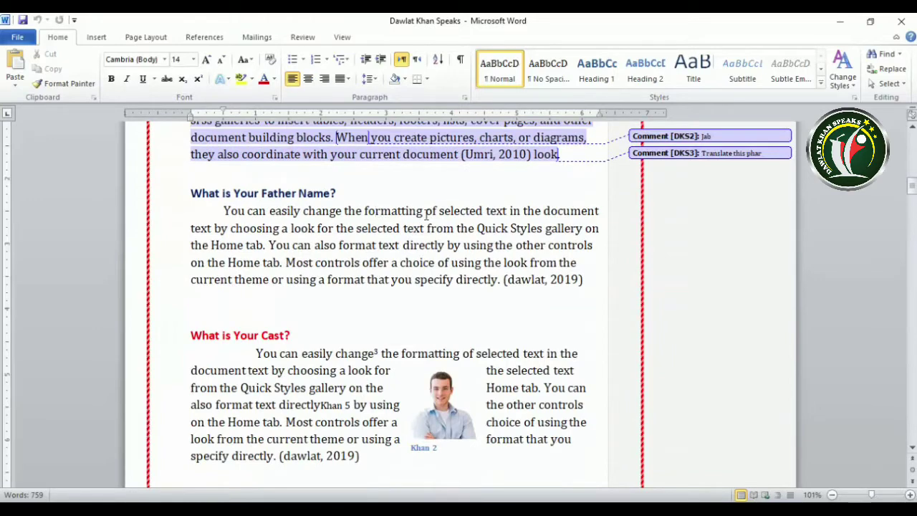
left_click_drag(423, 211, 366, 217)
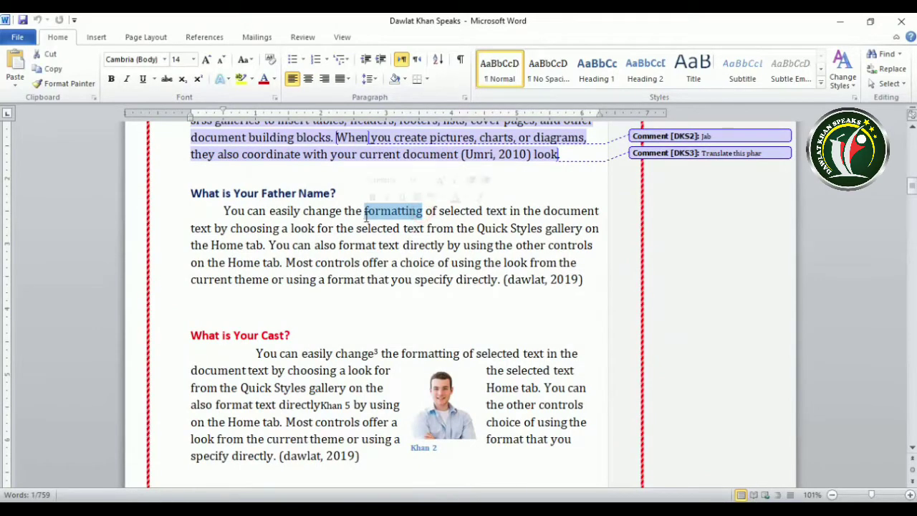
key("Delete")
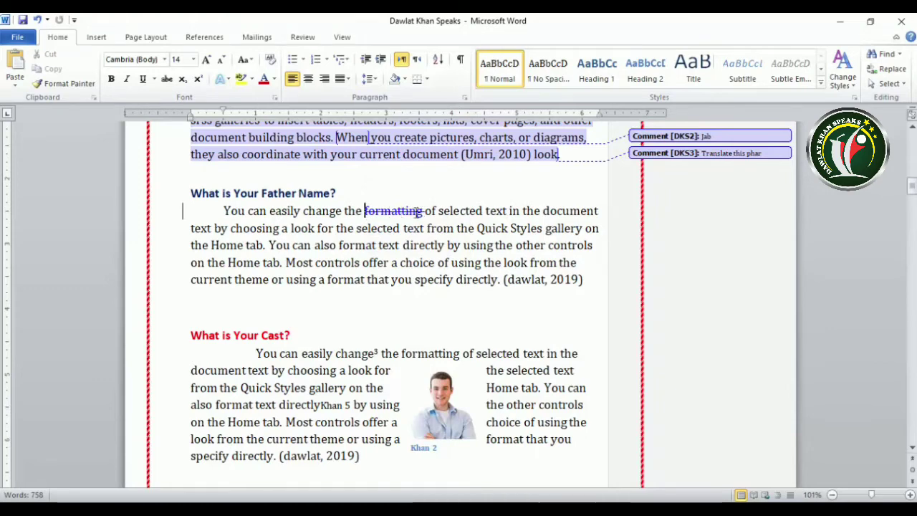
In the same paragraph, replace "selected" before "text from the Quick Styles" with "this", and delete "directly by using the other controls on the Home tab. Most controls off"
left_click_drag(356, 229, 401, 231)
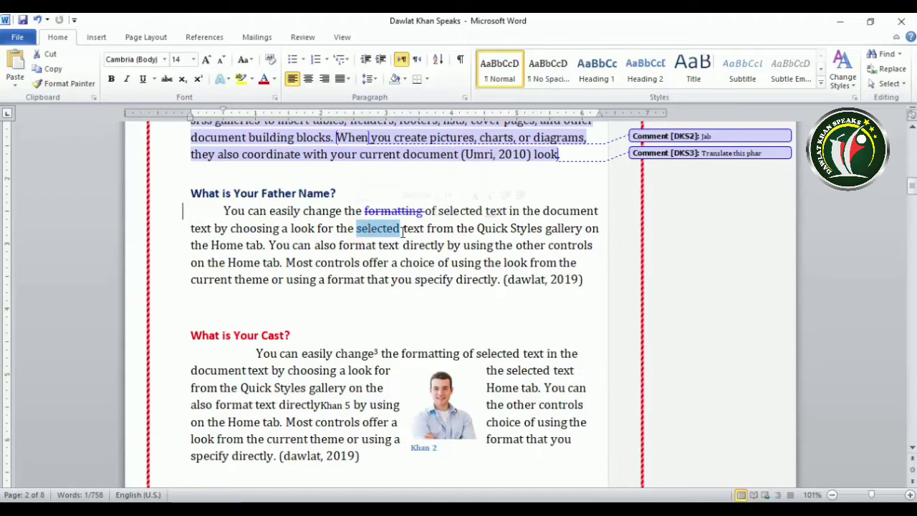
type("this t")
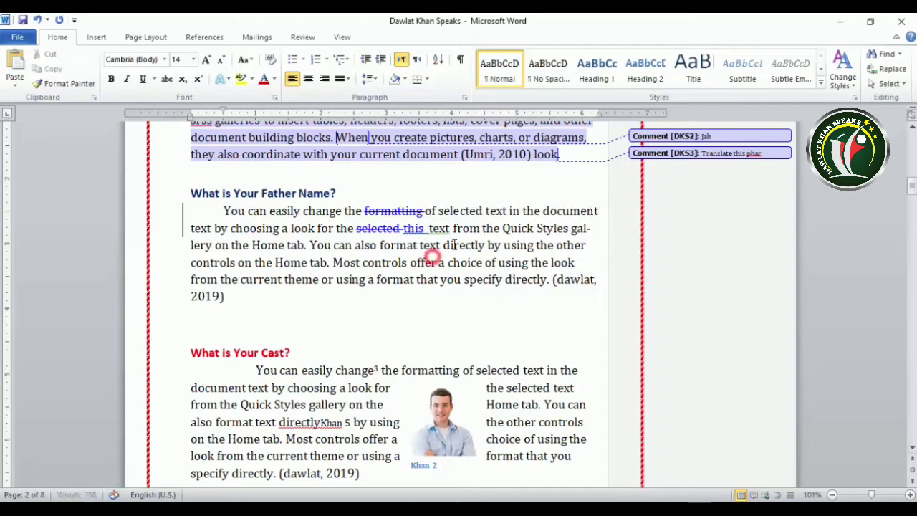
left_click_drag(462, 245, 510, 281)
key("Delete")
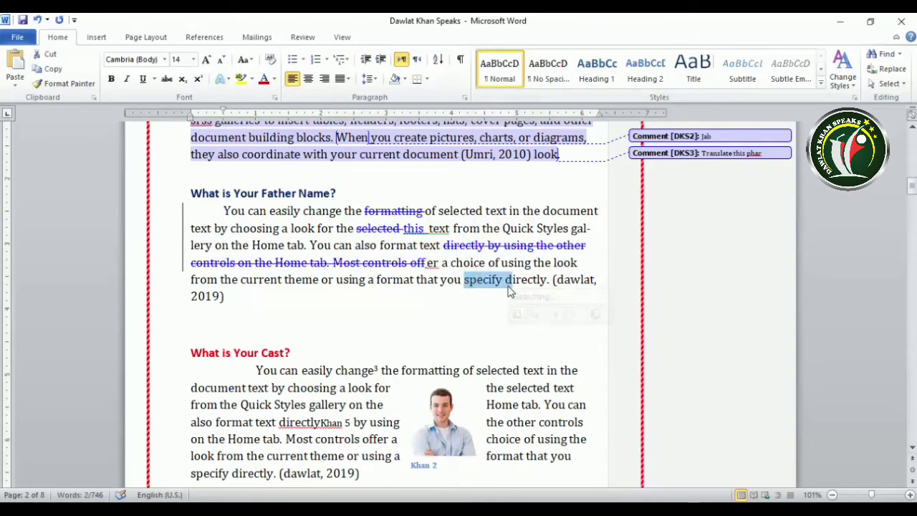
Replace "specify d" with "fasdfa asdf", and replace "choosing a" with "asdf" in the paragraph under "What is Your Cast?"
type("fasdfa ")
type("asdfirectly. (dawlat, 2019")
left_click_drag(287, 387, 341, 388)
type("asdf")
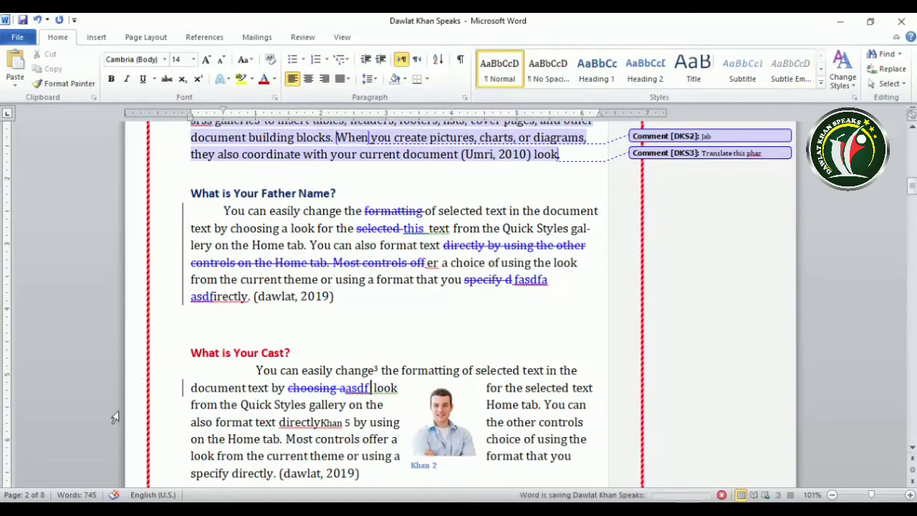
Save and close the document, and reopen it to review the tracked edits in the "What is Your Father Name?" paragraph
left_click(900, 20)
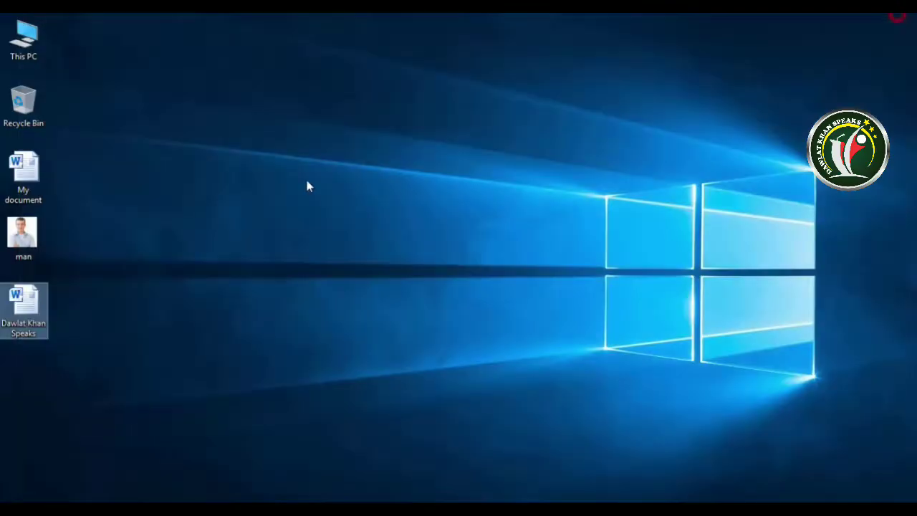
double_click(28, 328)
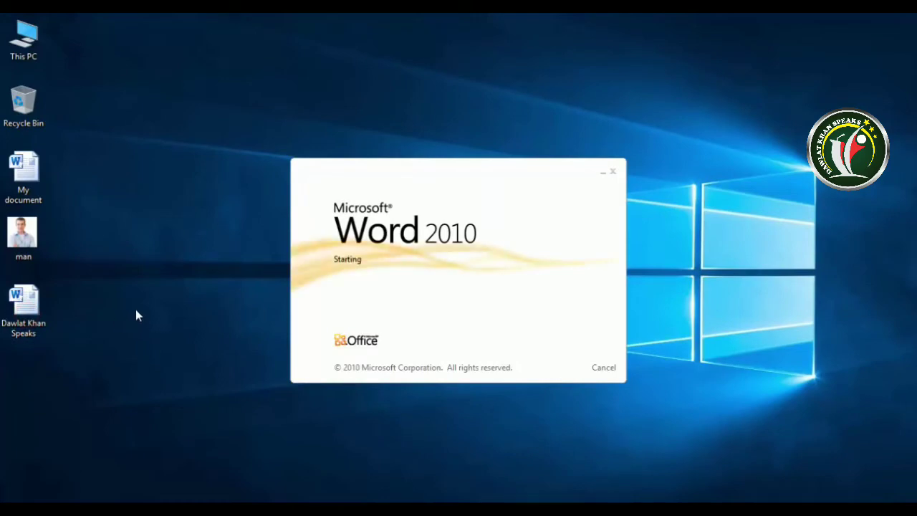
scroll(320, 389, "down", 15)
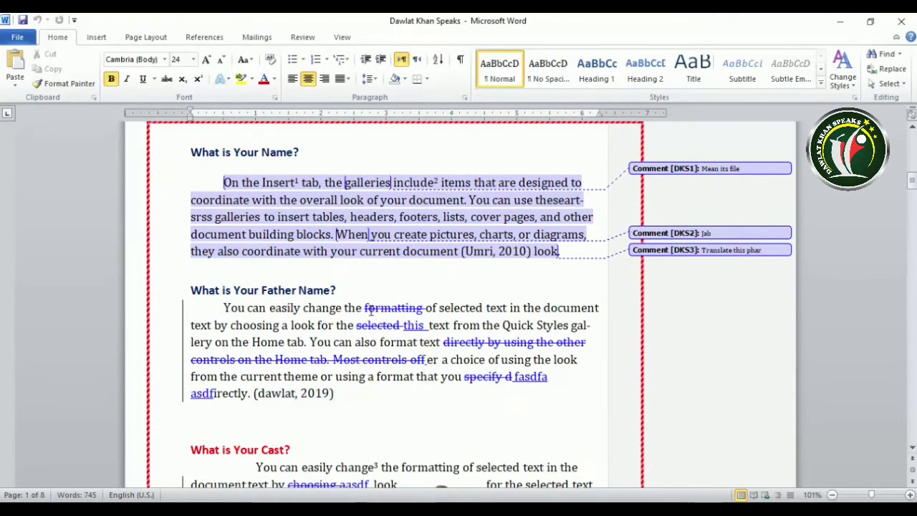
left_click_drag(364, 309, 546, 378)
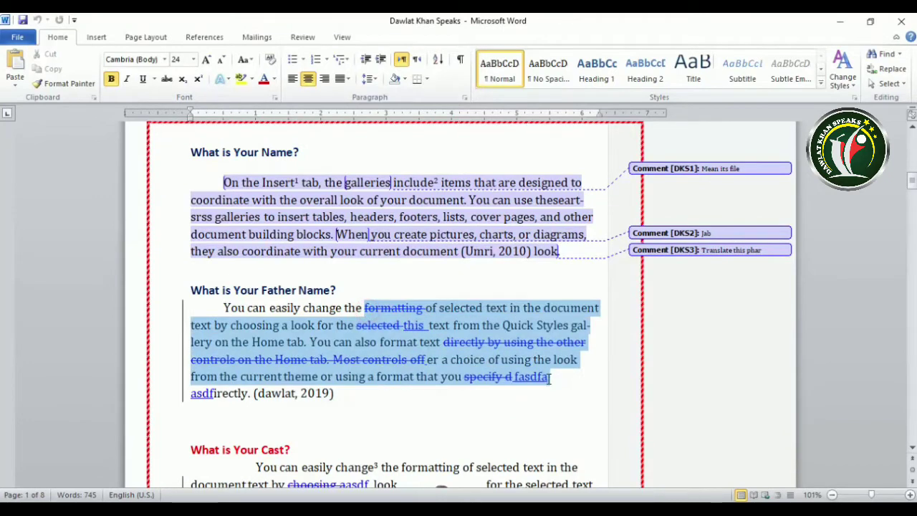
left_click(407, 359)
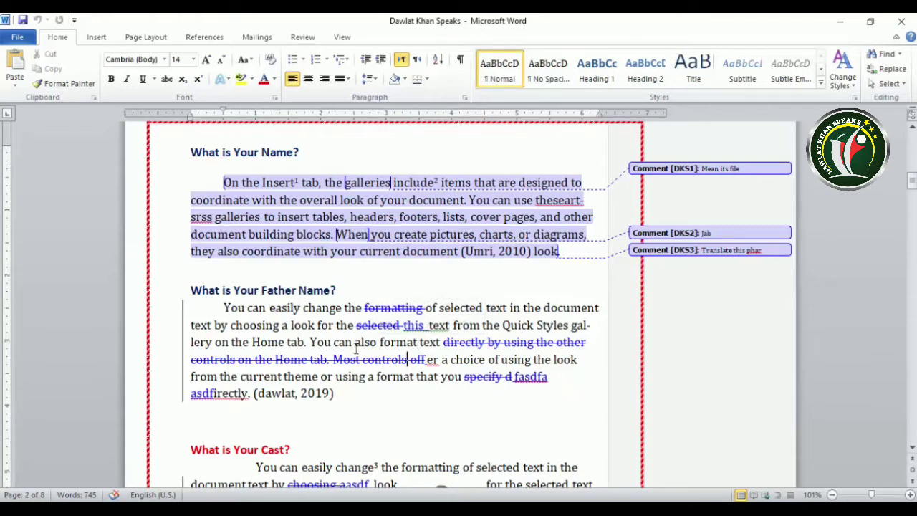
Set the Track Changes markup for insertions to Double underline
left_click(297, 37)
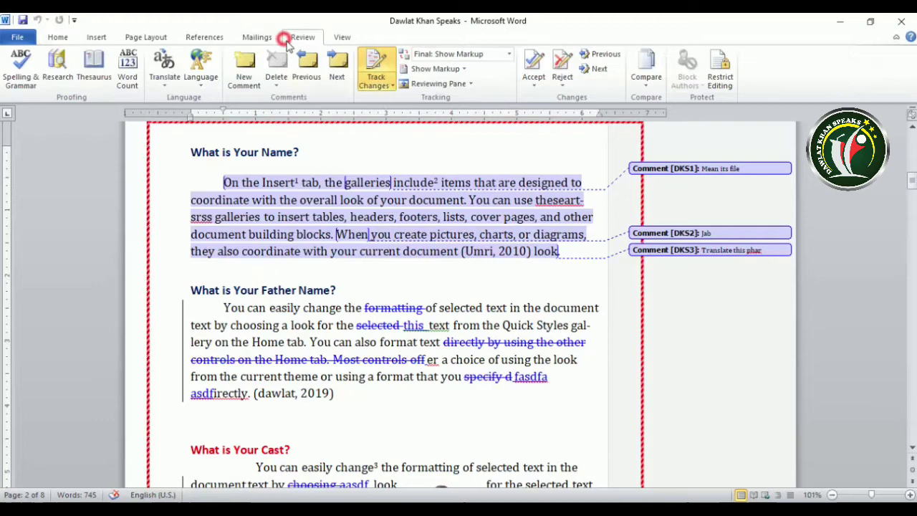
left_click(385, 87)
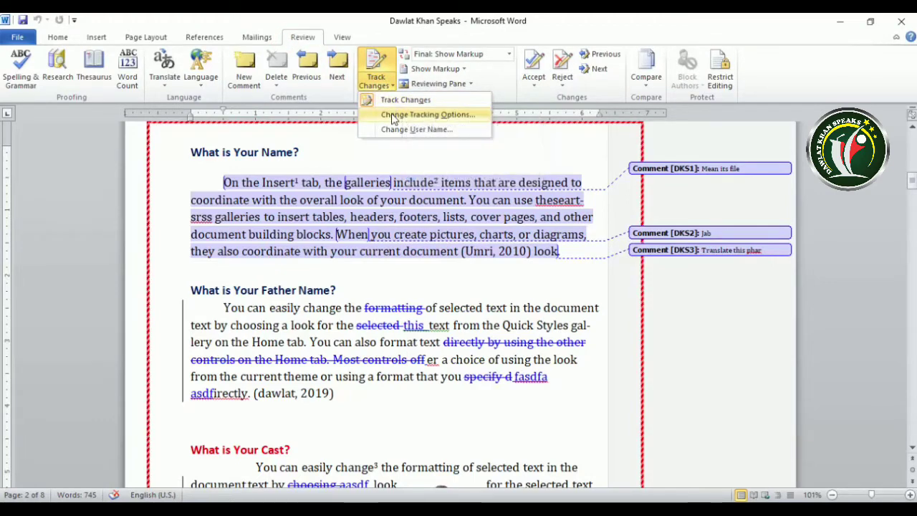
left_click(459, 120)
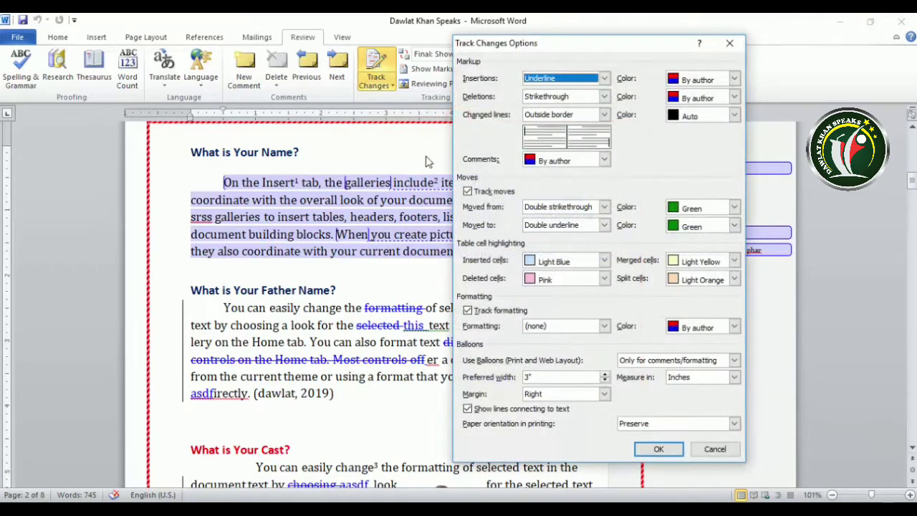
left_click_drag(537, 43, 611, 46)
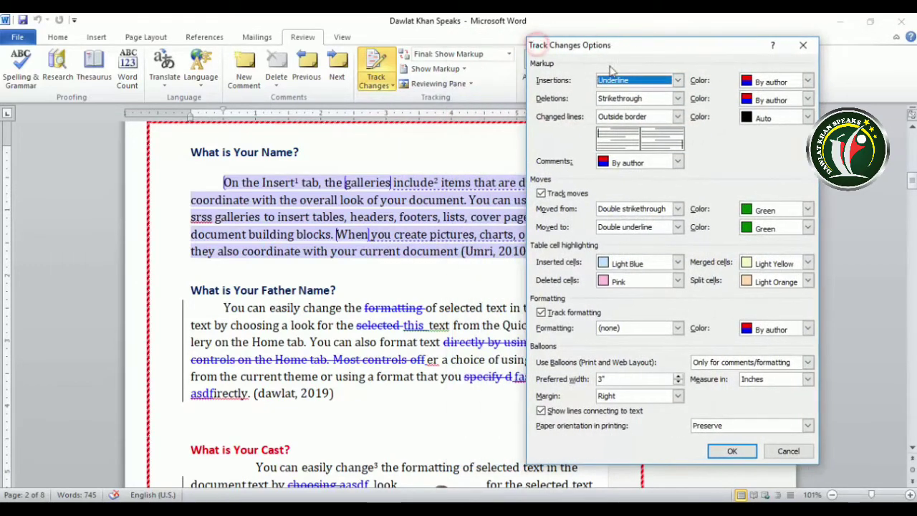
left_click(677, 80)
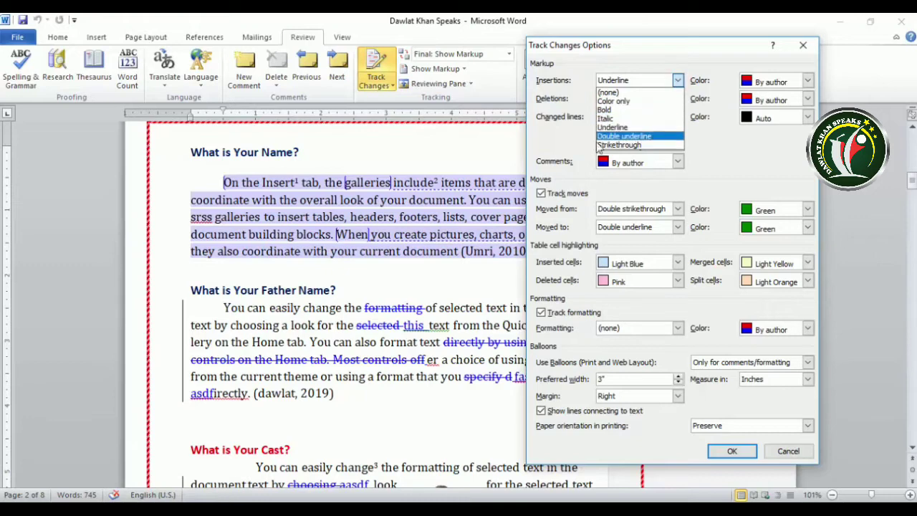
left_click(631, 135)
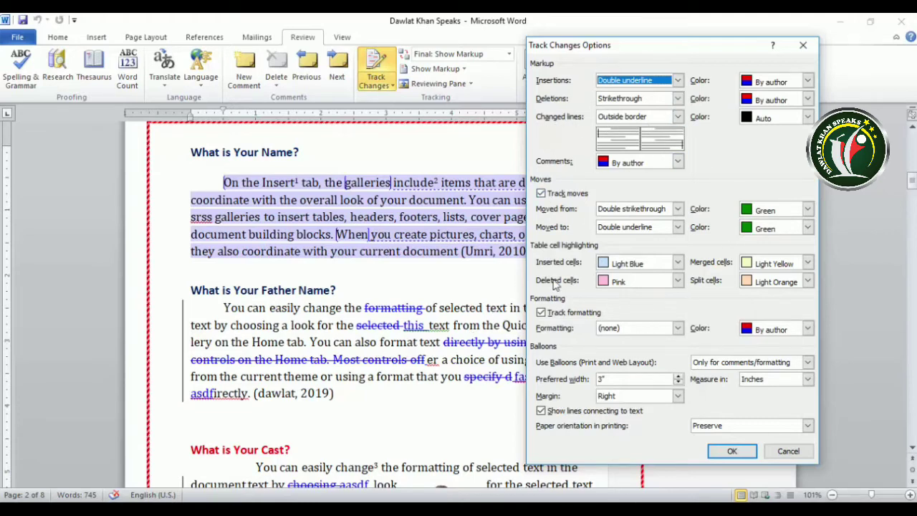
left_click(732, 451)
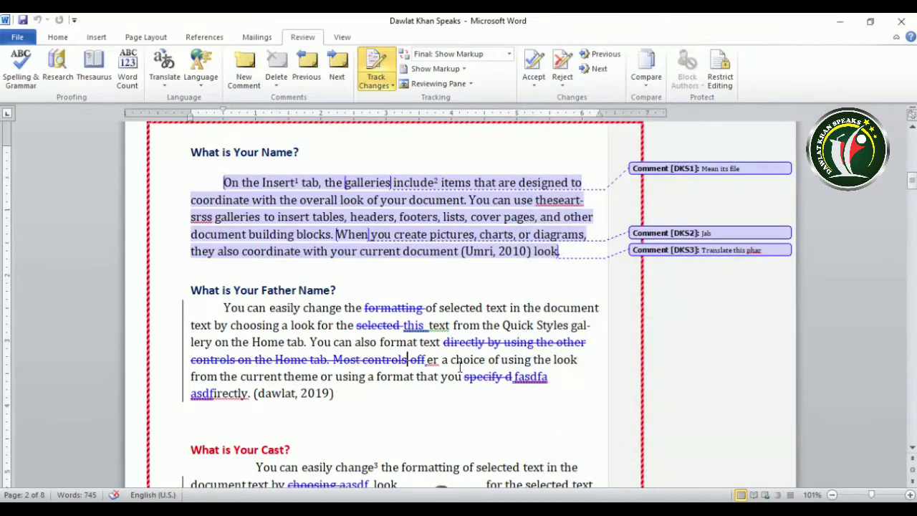
Examine the user name used for tracked changes in the Word options, and keep it
left_click(376, 84)
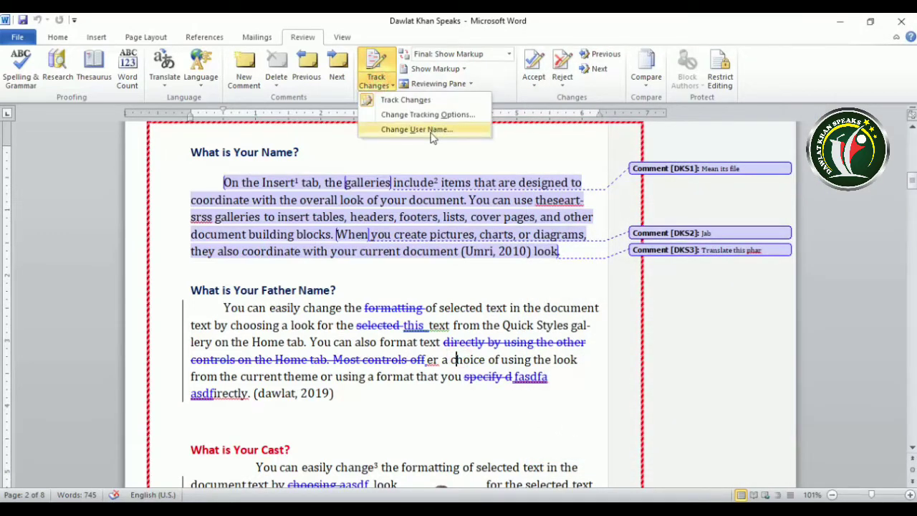
left_click(433, 133)
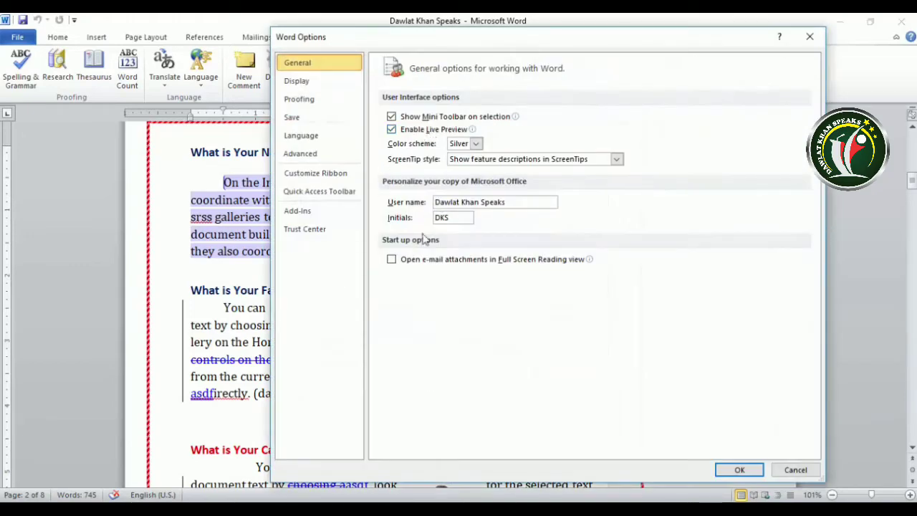
left_click_drag(521, 202, 387, 208)
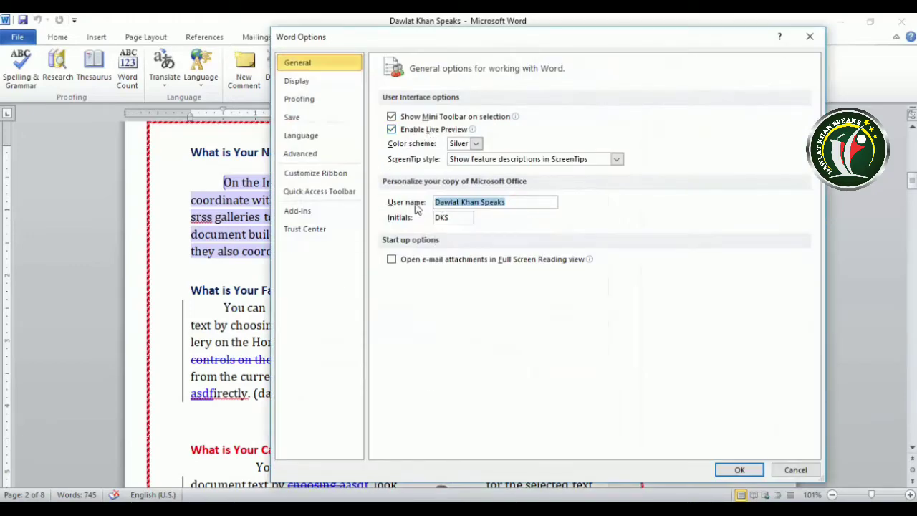
left_click_drag(529, 204, 379, 208)
left_click(740, 469)
mouse_move(413, 214)
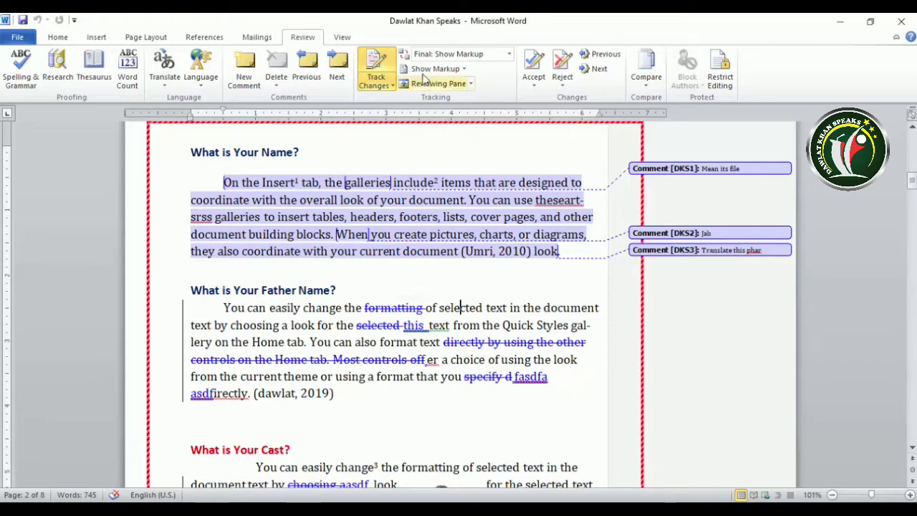
Compare the tracked edits in the "What is Your Father Name?" paragraph by alternating the display between Final: Show Markup and Final
left_click(509, 55)
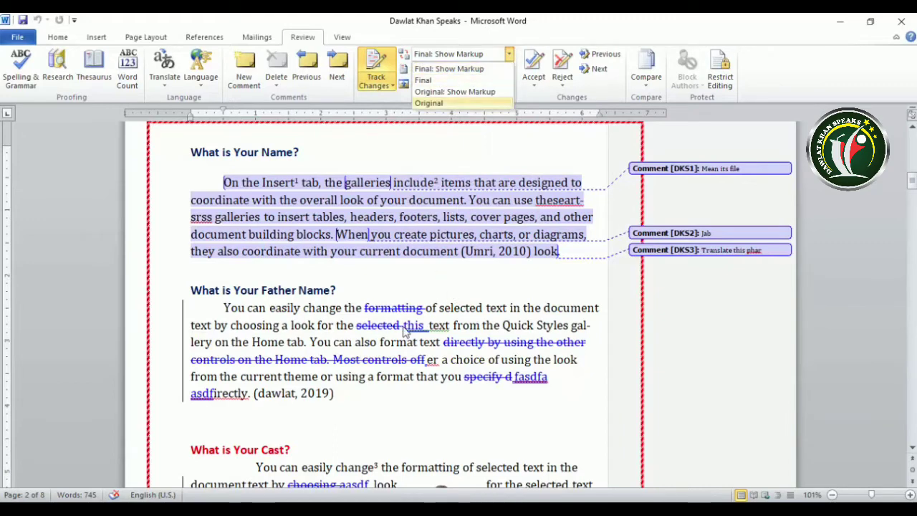
left_click(453, 70)
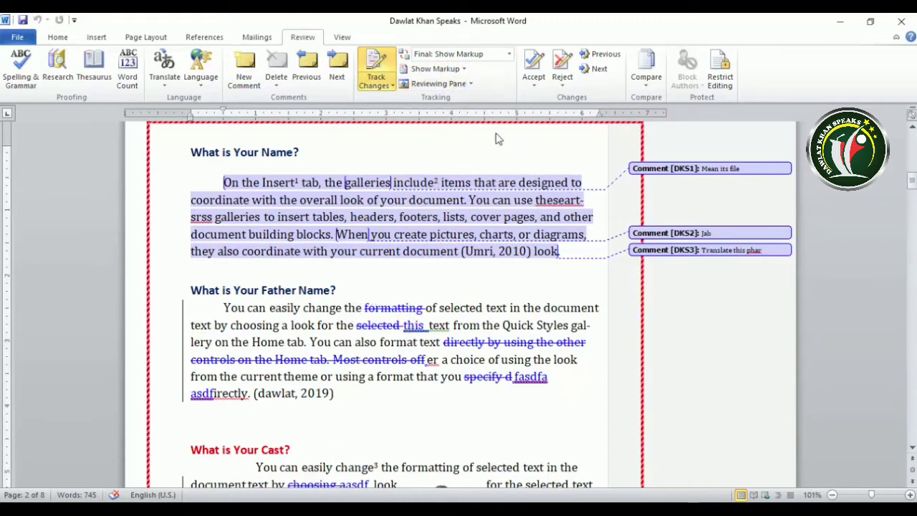
left_click(509, 54)
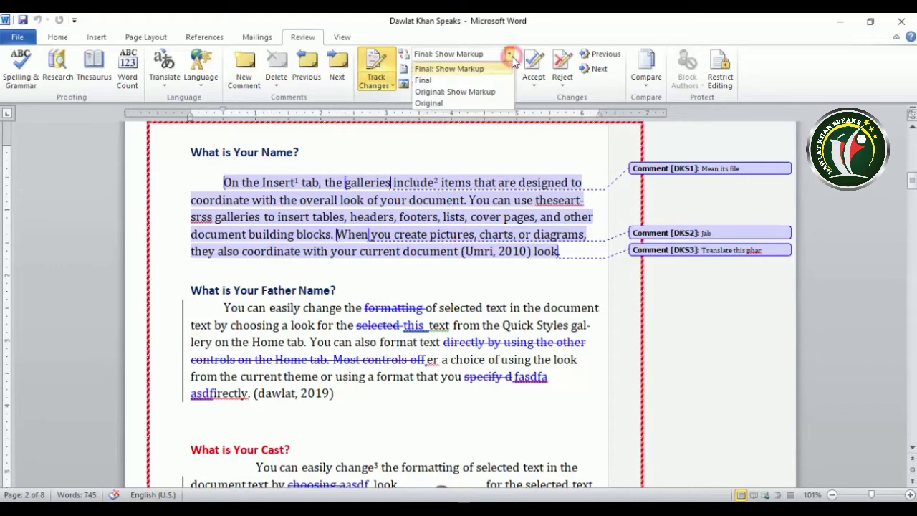
left_click(425, 81)
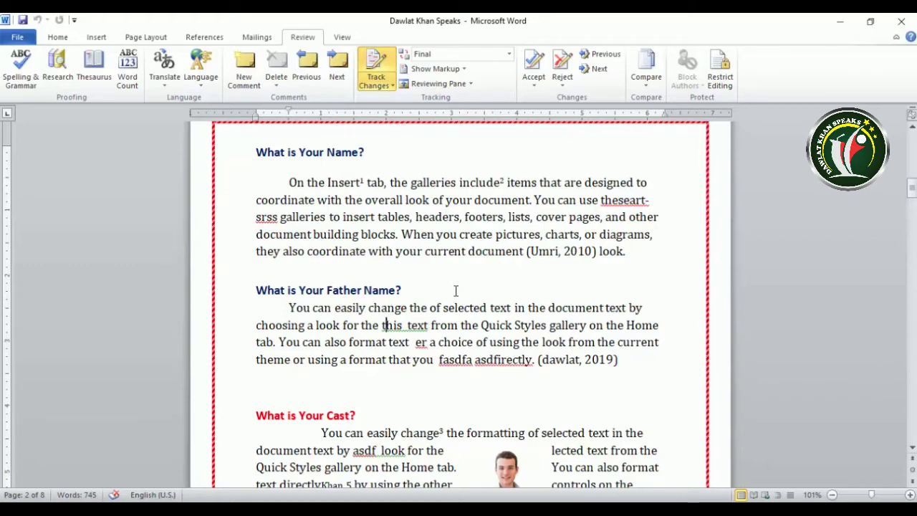
mouse_move(518, 331)
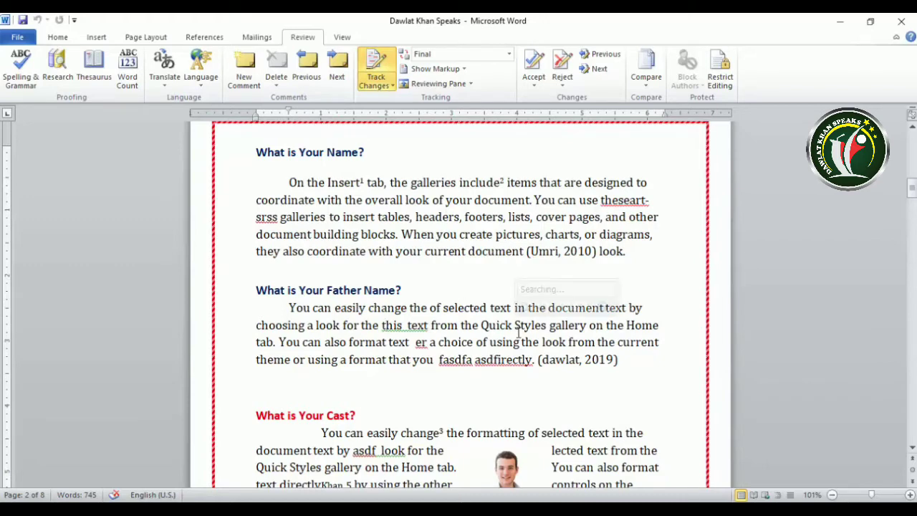
left_click(509, 54)
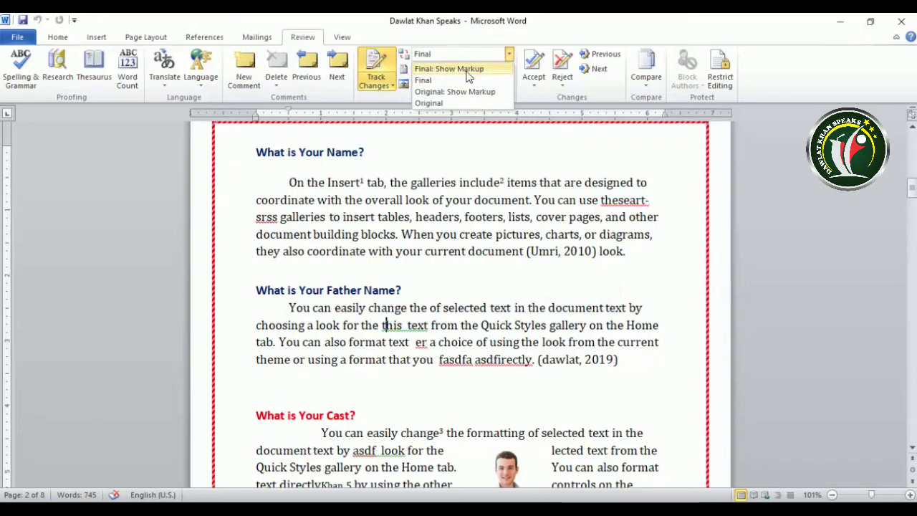
left_click(466, 72)
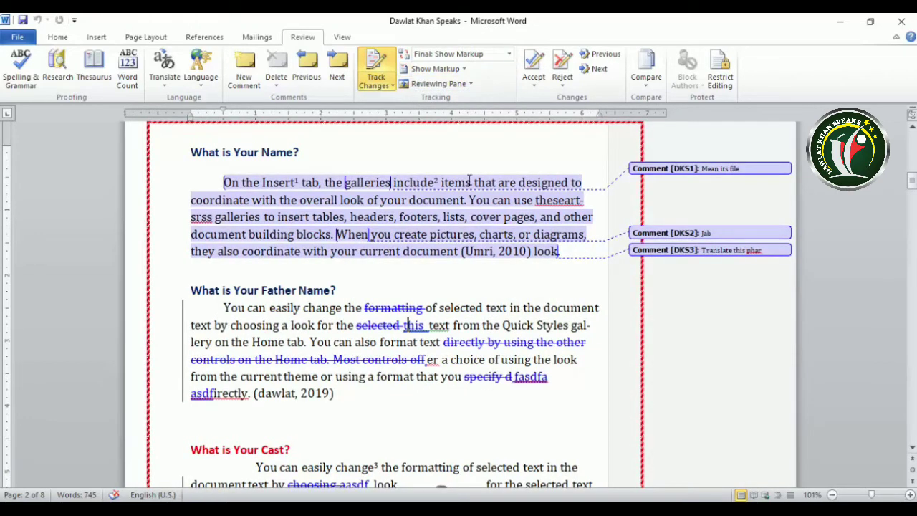
left_click(509, 54)
left_click(428, 80)
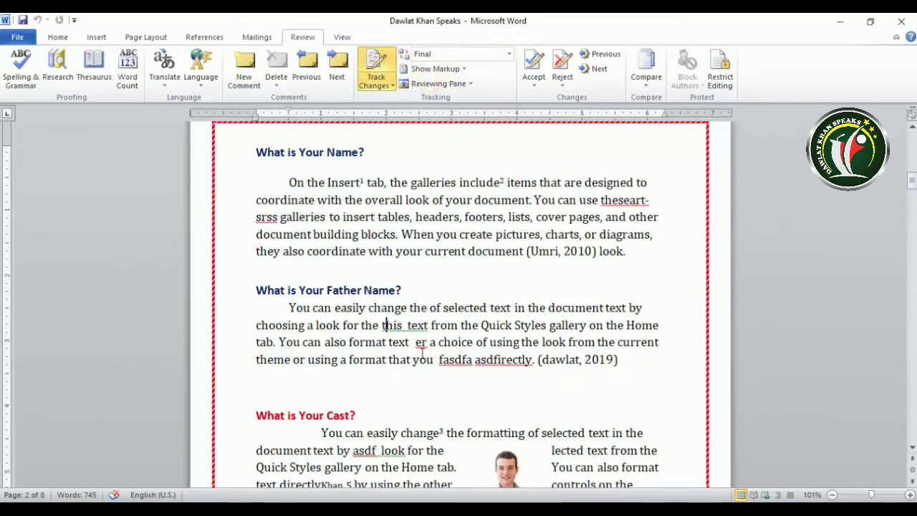
Display the document in Original: Show Markup mode and in Original mode to compare the wording before the edits
left_click(509, 54)
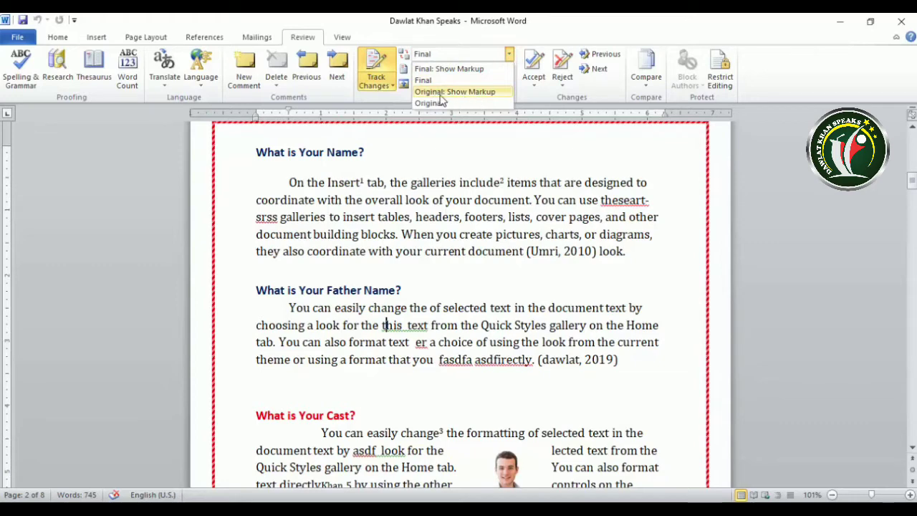
left_click(479, 92)
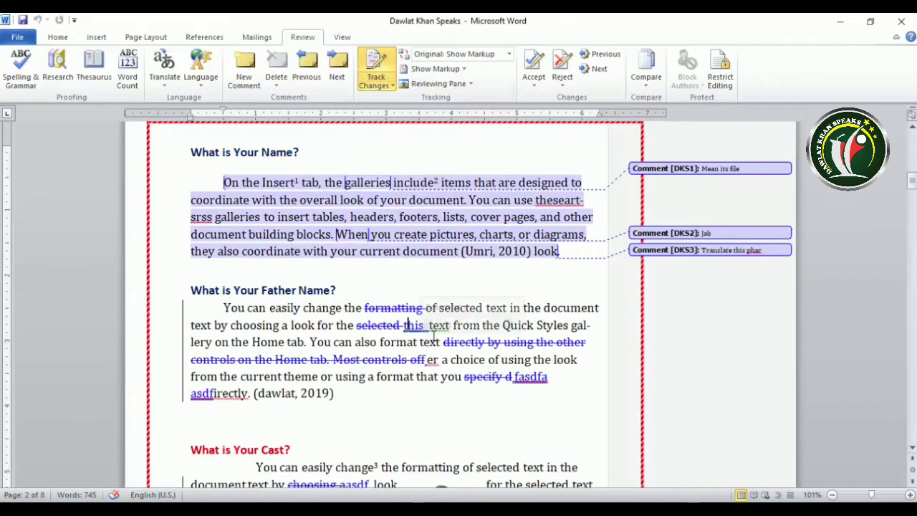
left_click(509, 54)
left_click(430, 103)
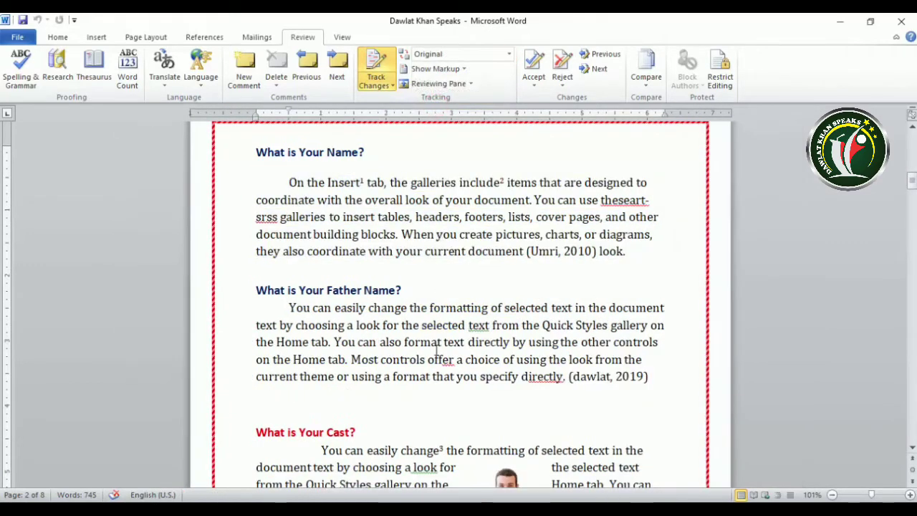
mouse_move(425, 328)
Cycle the review display through Final and Original: Show Markup once more, ending on Original
left_click(509, 54)
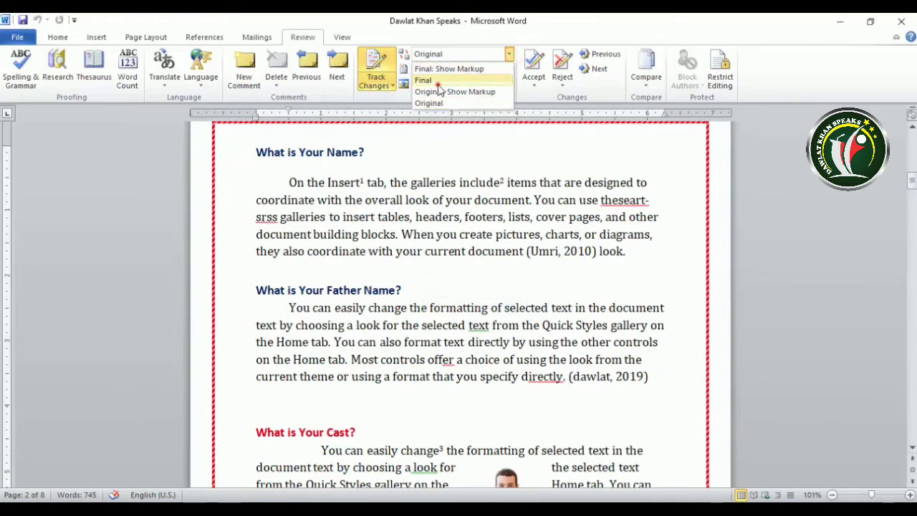
left_click(437, 82)
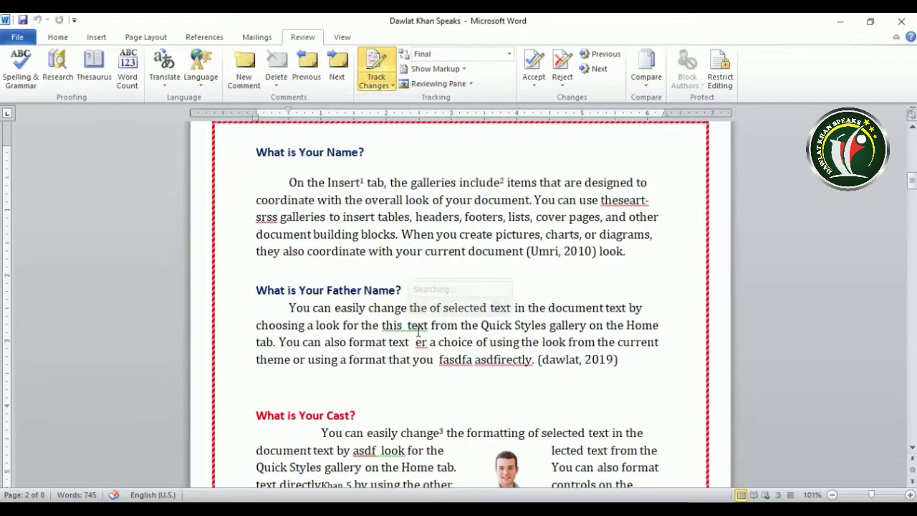
left_click(509, 53)
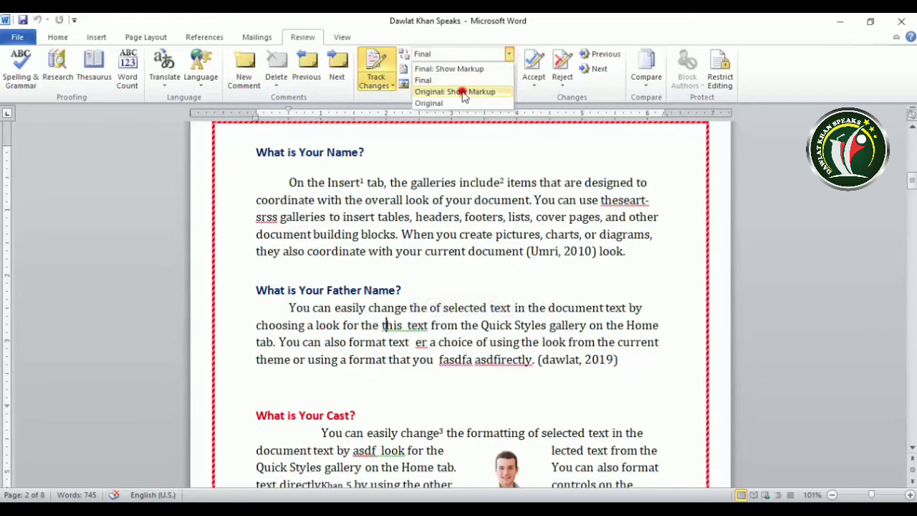
left_click(460, 92)
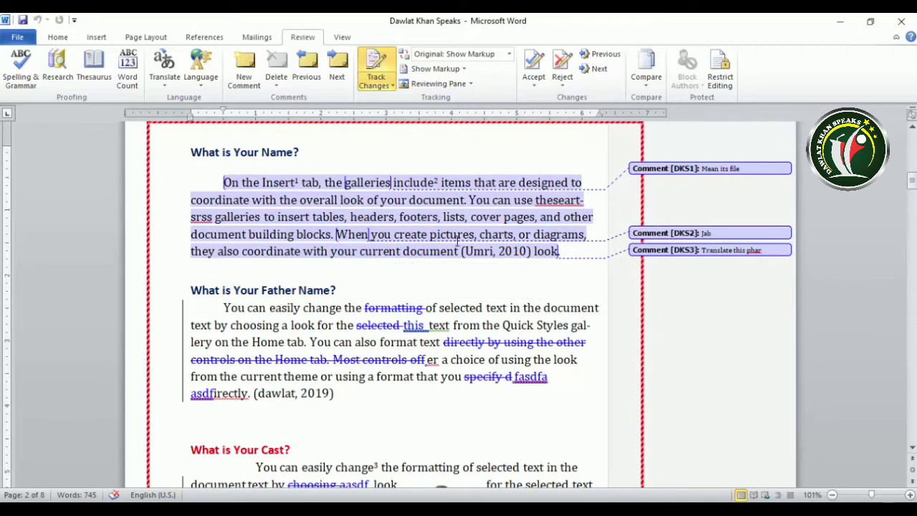
left_click(509, 54)
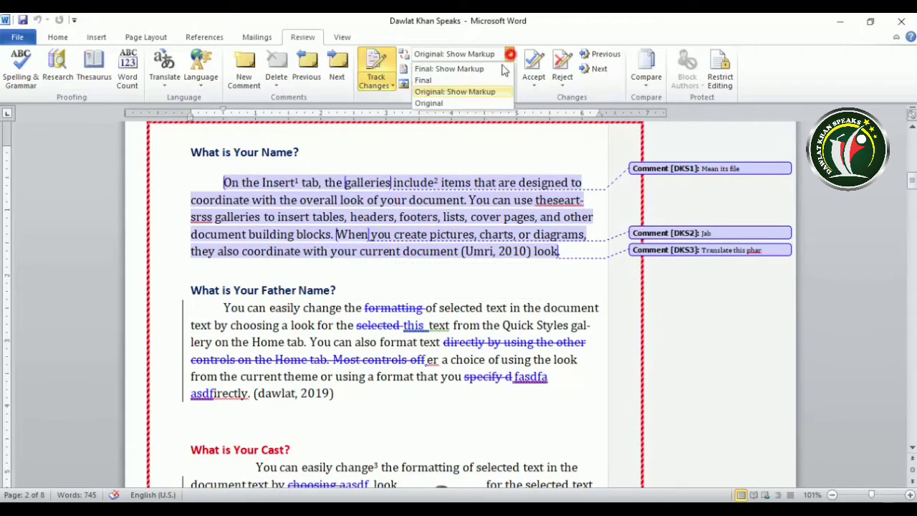
left_click(436, 104)
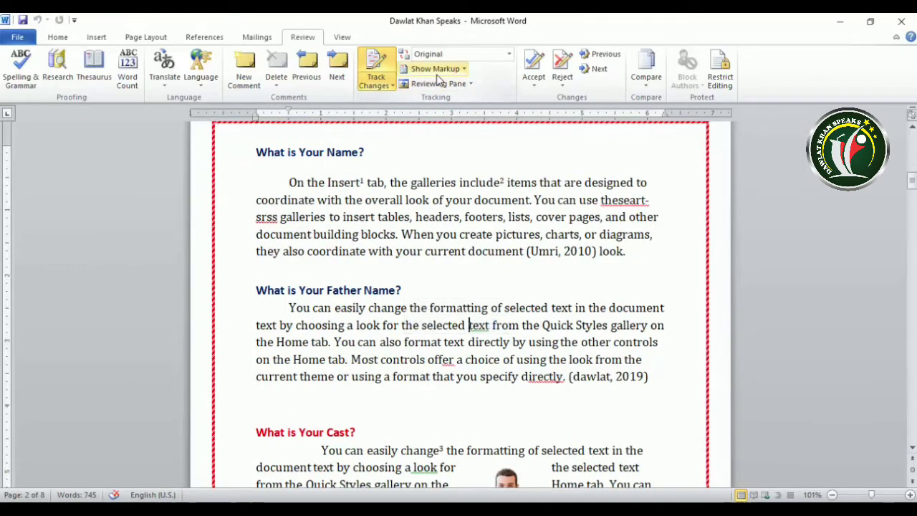
Review the markup types to show, toggling Highlight Updates off and on again and choosing Markup Area Highlight in between
left_click(454, 68)
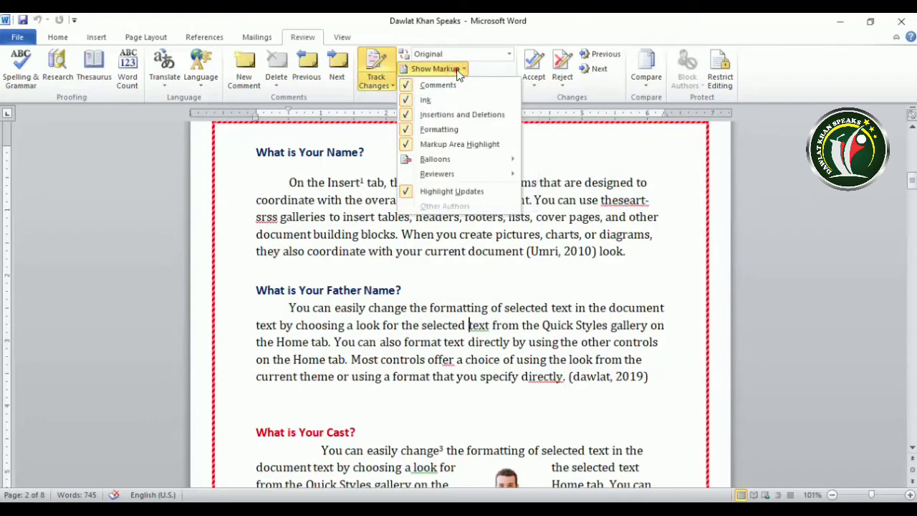
left_click(457, 72)
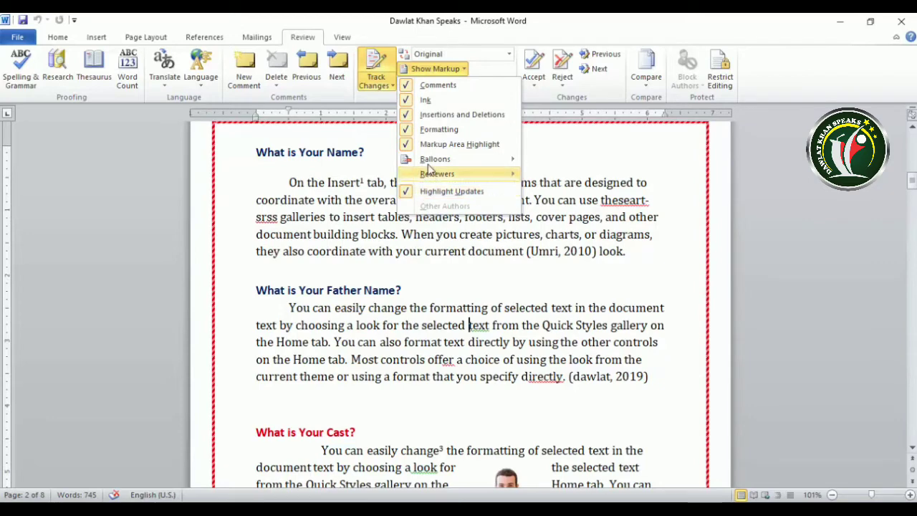
mouse_move(429, 161)
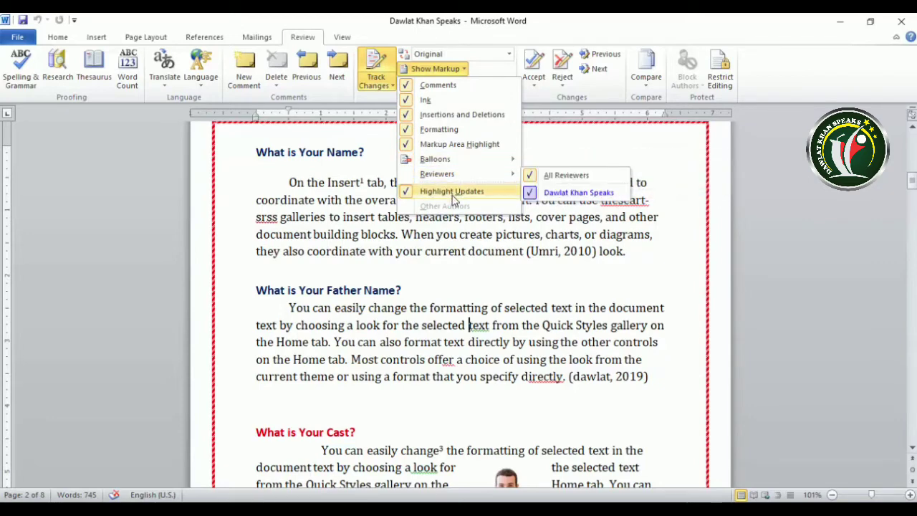
left_click(407, 190)
left_click(439, 69)
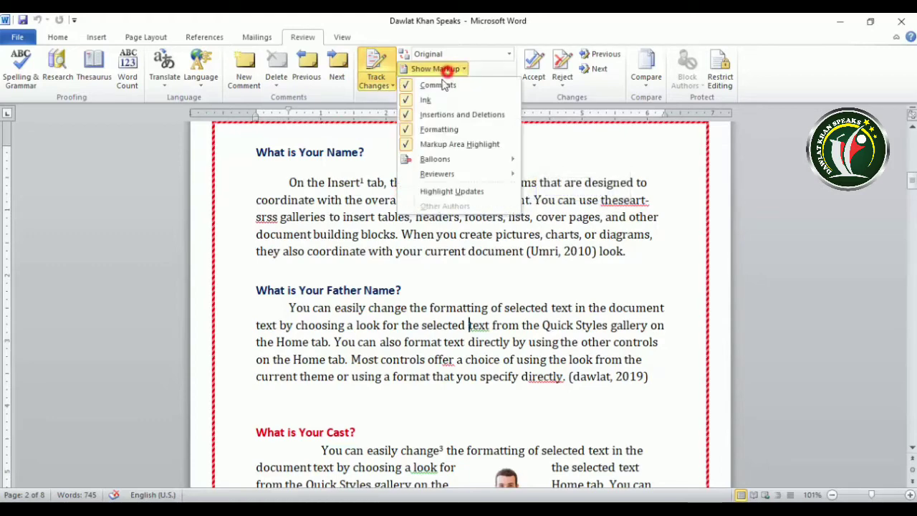
left_click(412, 145)
left_click(451, 69)
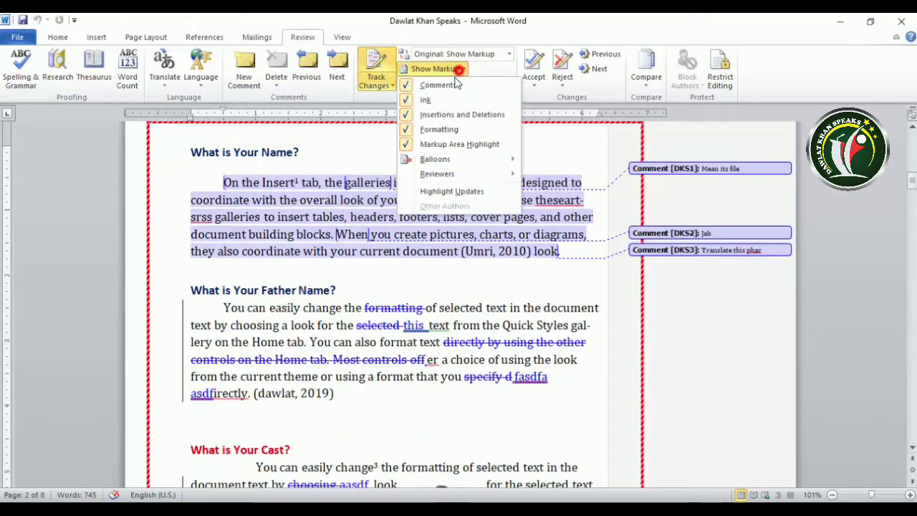
left_click(412, 190)
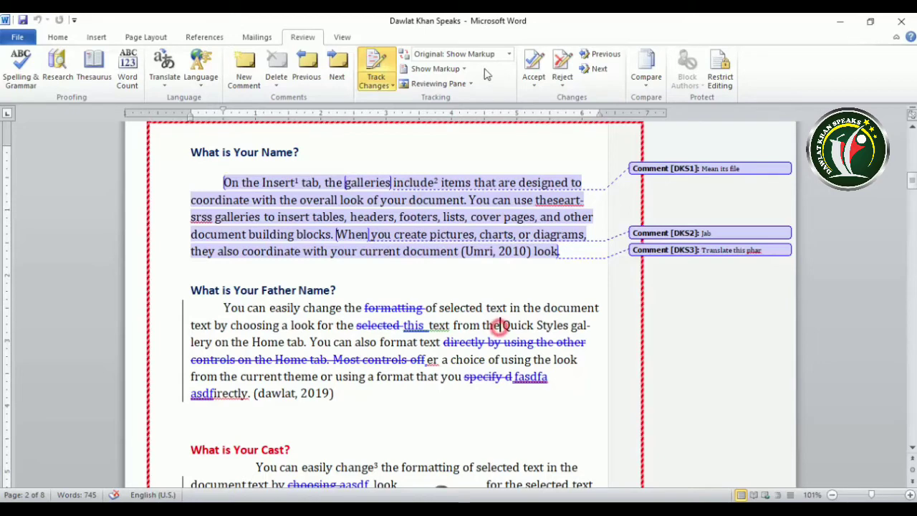
Show the reviewing pane, look through its revision list, and switch the pane to the vertical layout
left_click(438, 83)
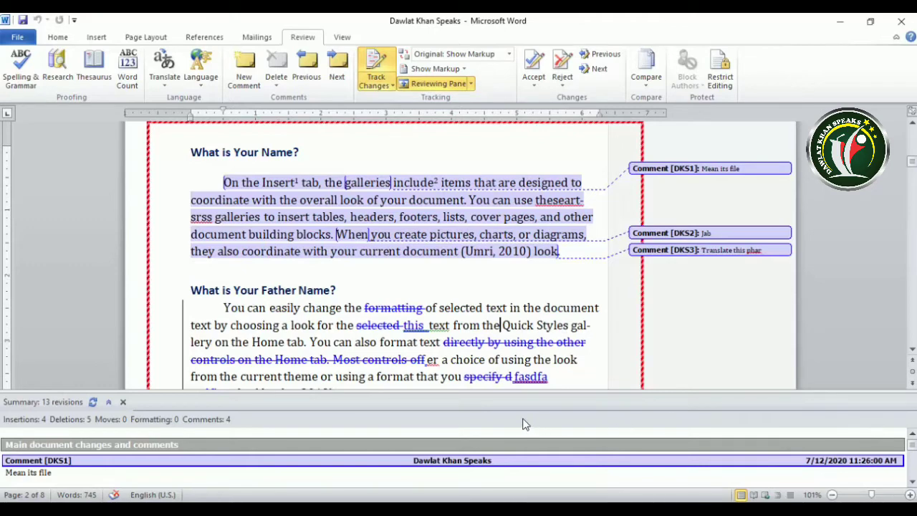
scroll(162, 480, "down", 9)
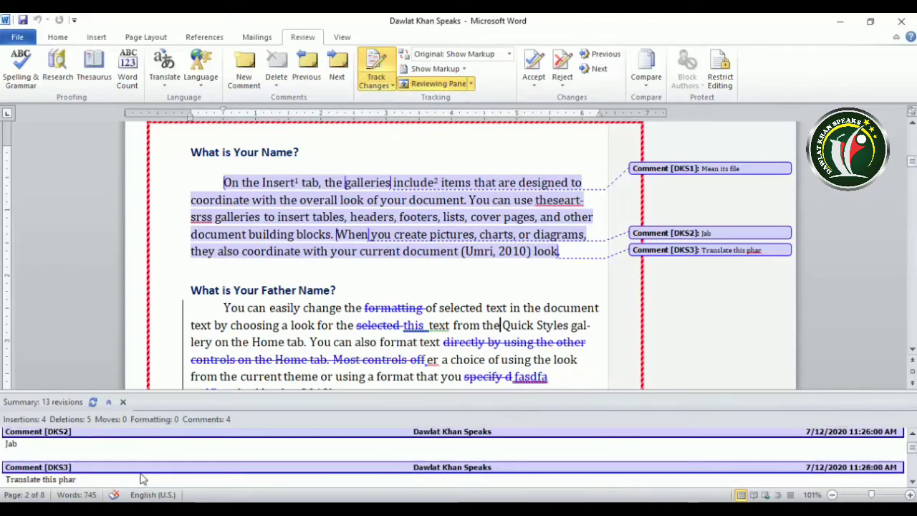
scroll(194, 465, "up", 9)
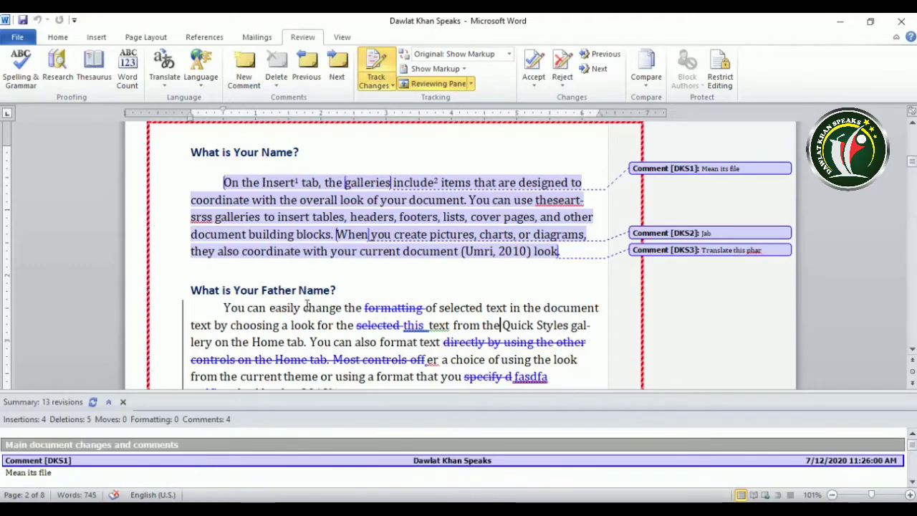
left_click(472, 83)
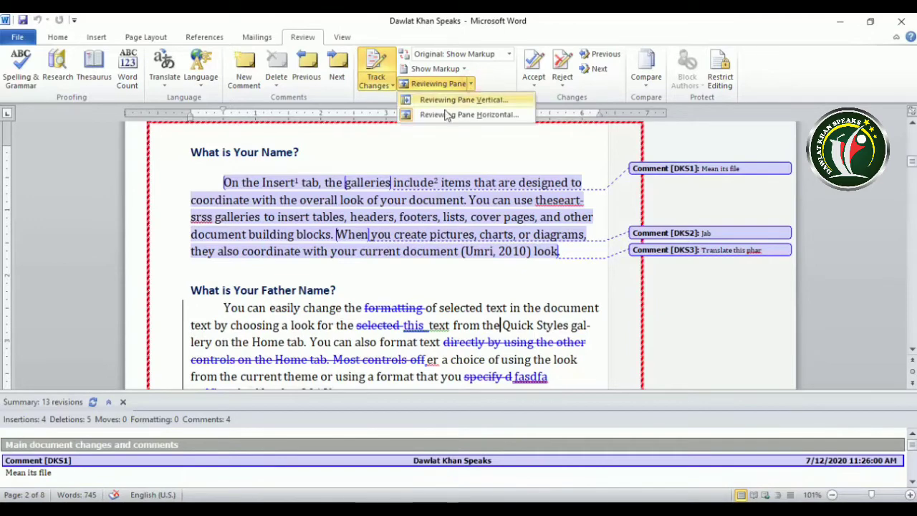
left_click(465, 102)
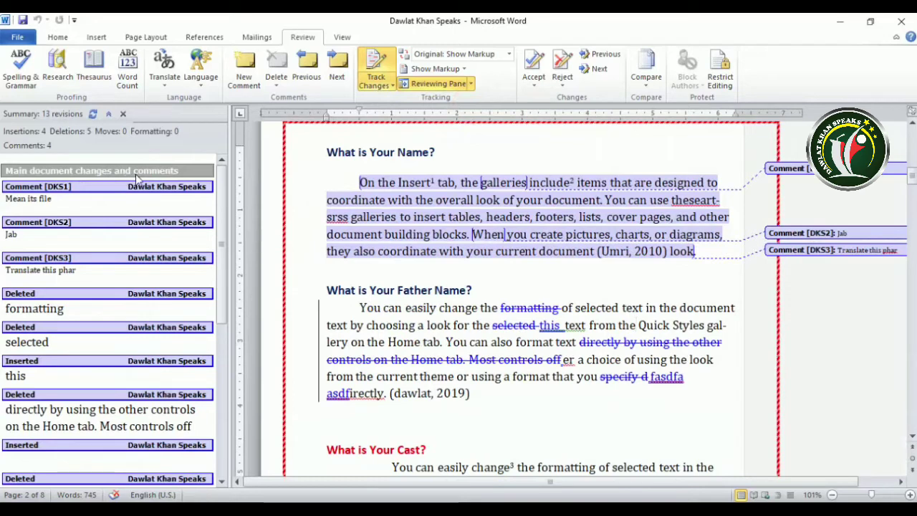
Examine the comments, deletions and insertions listed in the vertical reviewing pane, down to the endnote changes
left_click(41, 205)
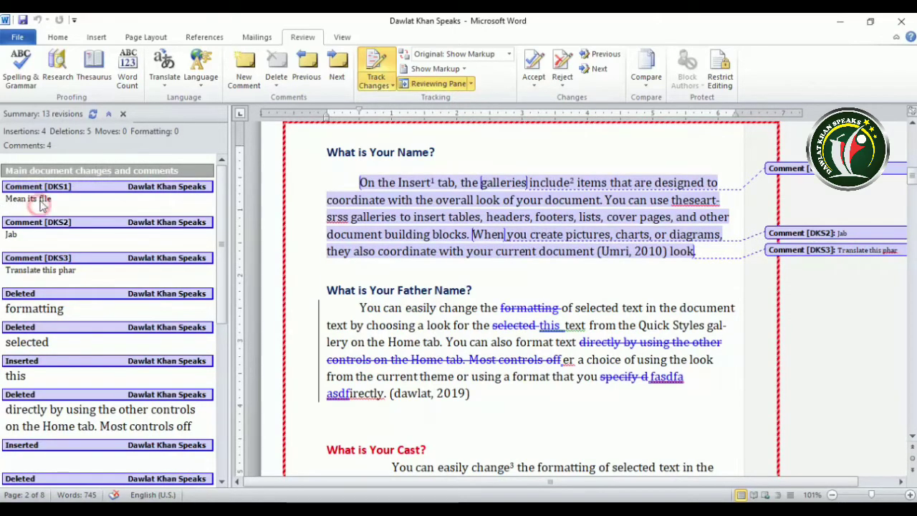
left_click(26, 234)
left_click(30, 270)
scroll(43, 301, "down", 2)
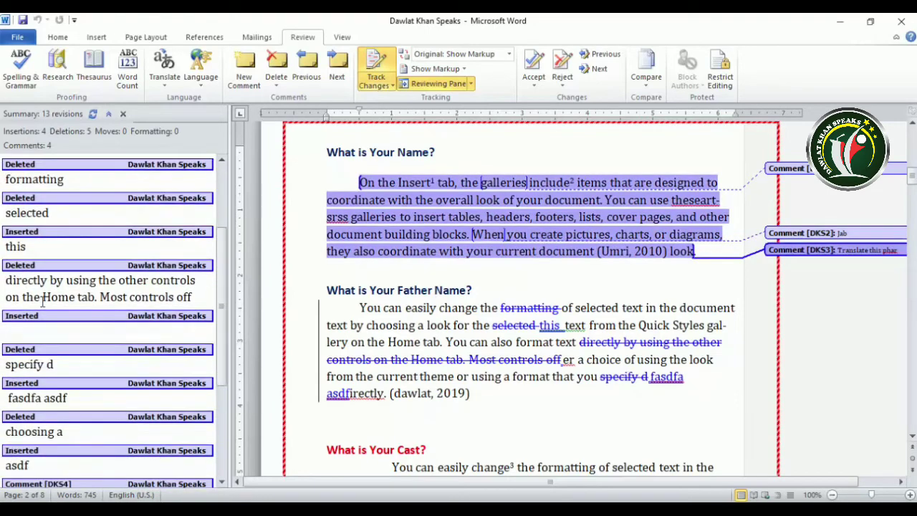
triple_click(19, 335)
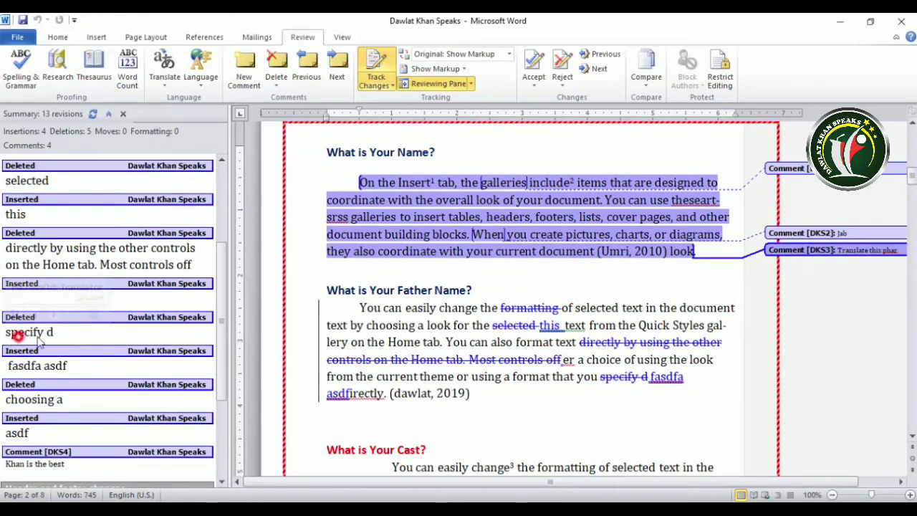
left_click(29, 297)
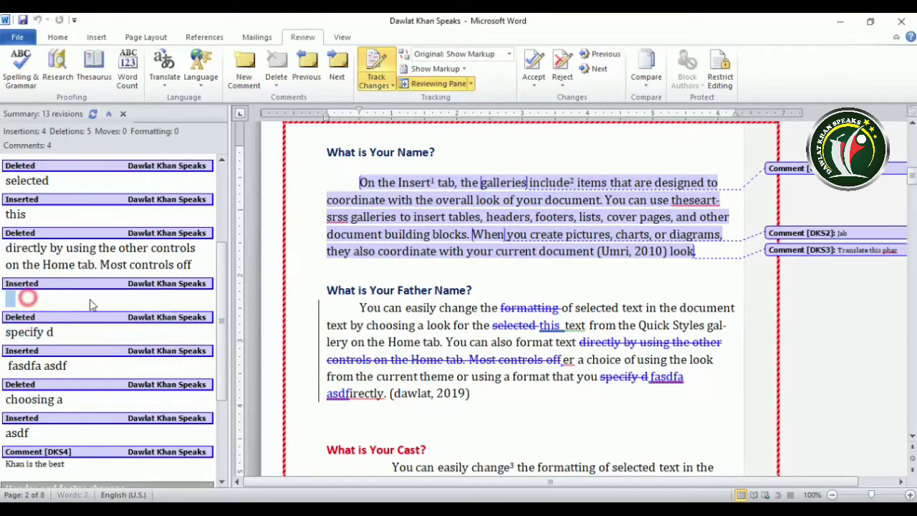
left_click_drag(5, 247, 194, 248)
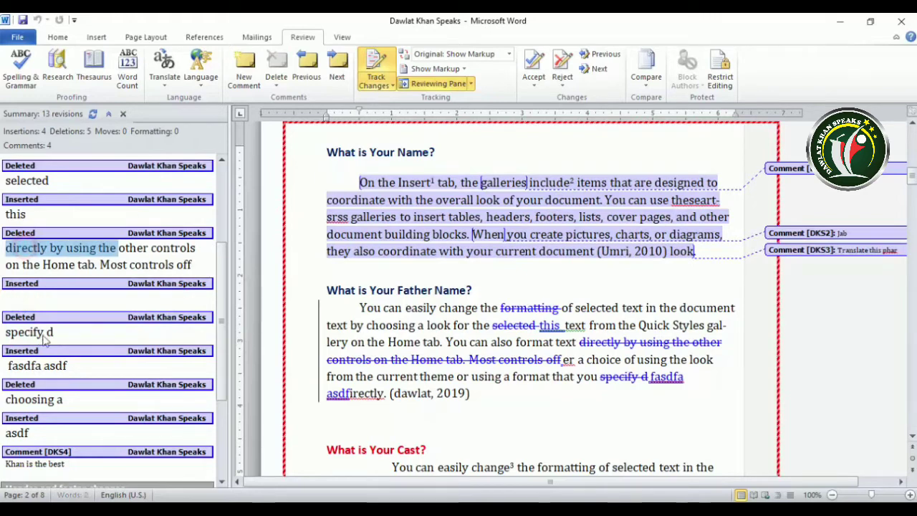
scroll(45, 336, "down", 5)
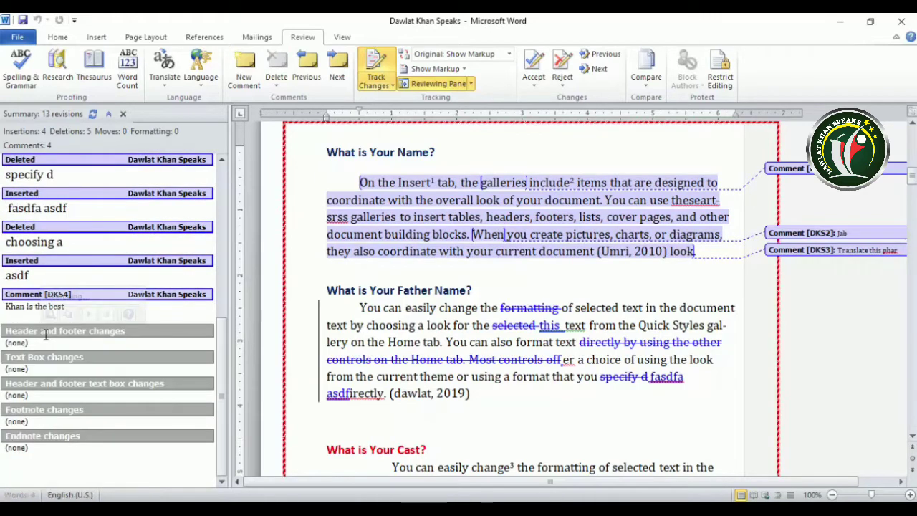
mouse_move(45, 336)
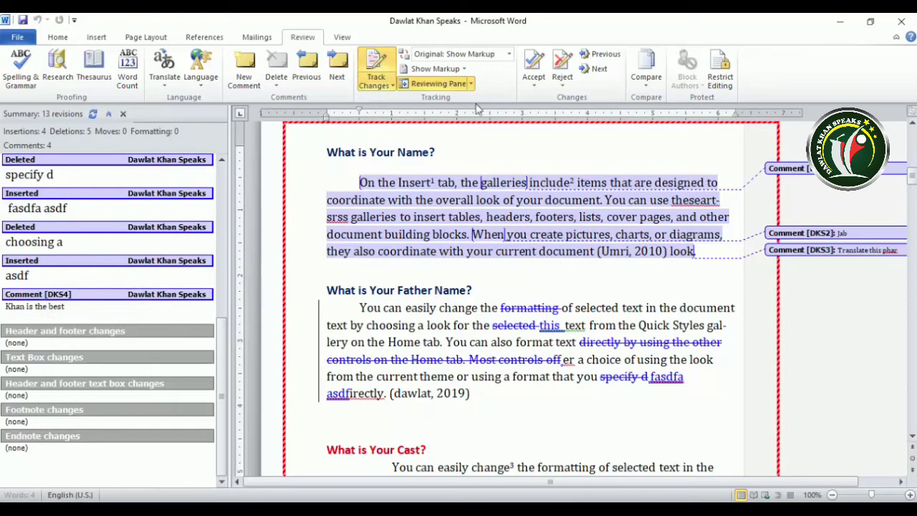
Hide the reviewing pane and turn Track Changes on
left_click(458, 85)
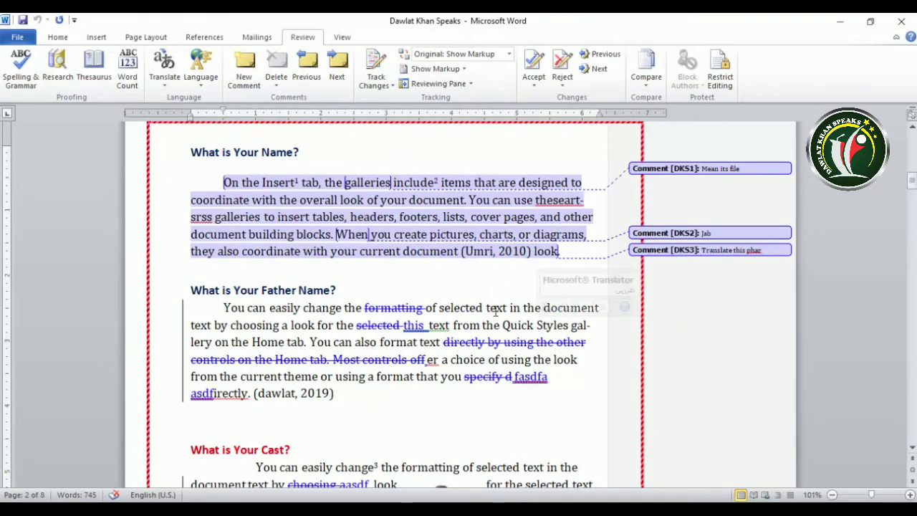
left_click(375, 71)
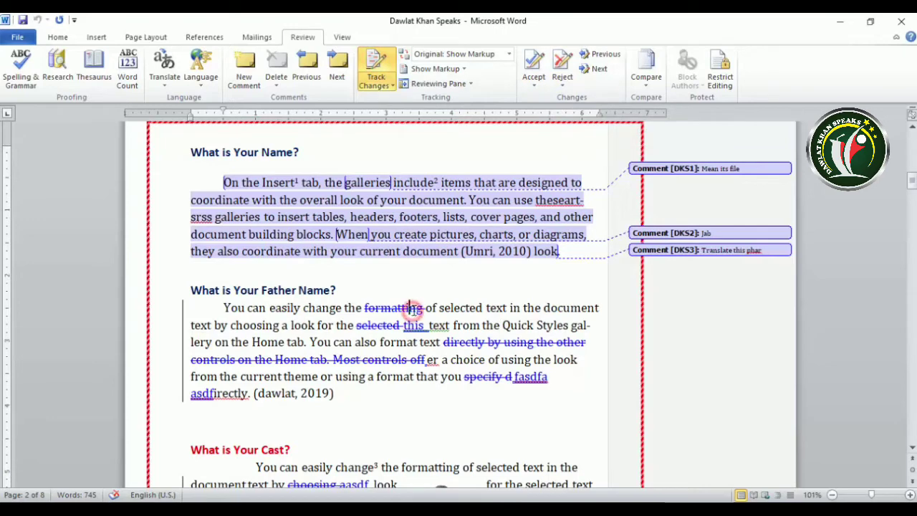
Accept the tracked deletions of "formatting" and "selected" in the "What is Your Father Name?" paragraph
left_click(536, 86)
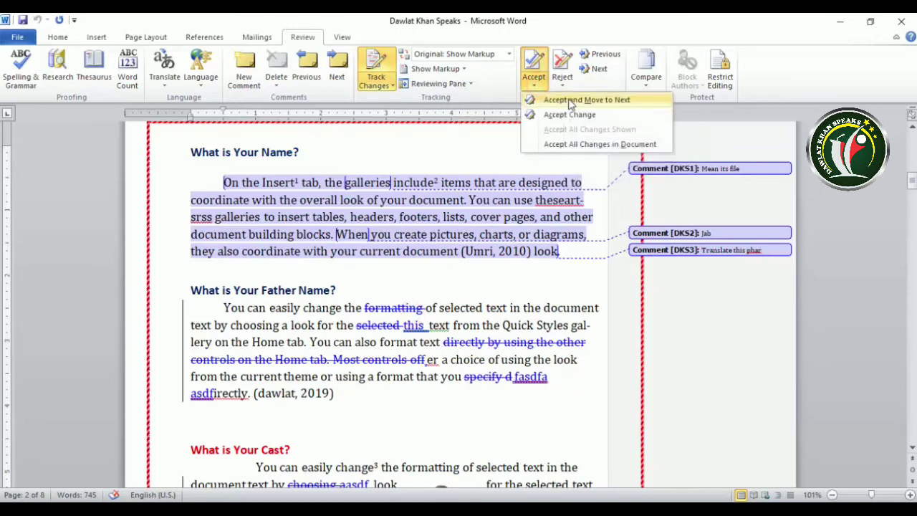
left_click(622, 99)
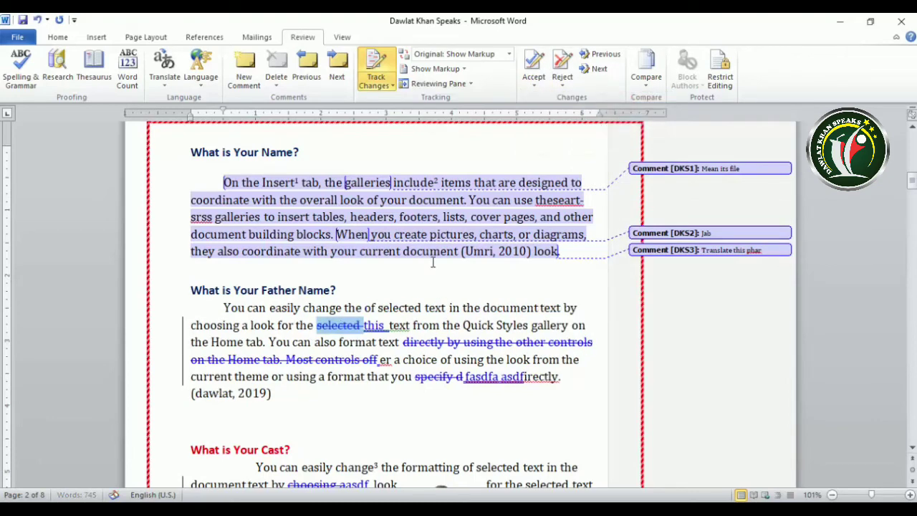
left_click(534, 80)
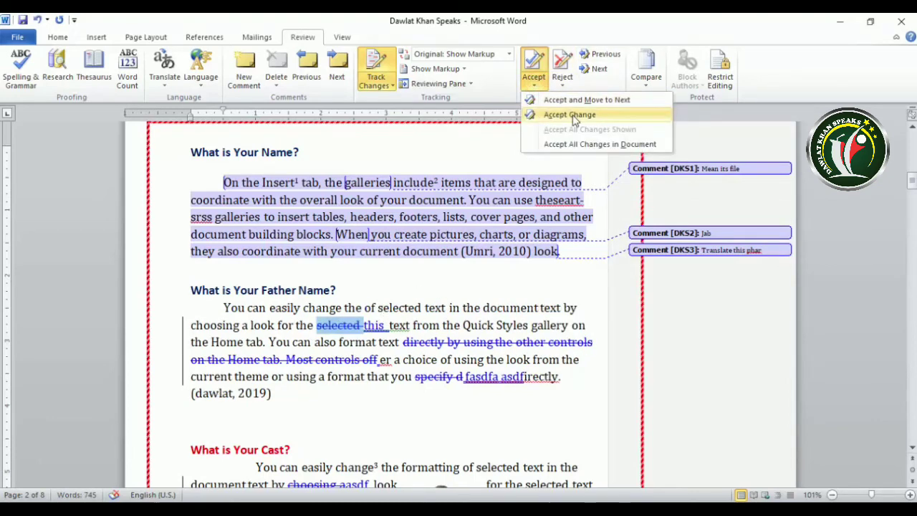
left_click(570, 115)
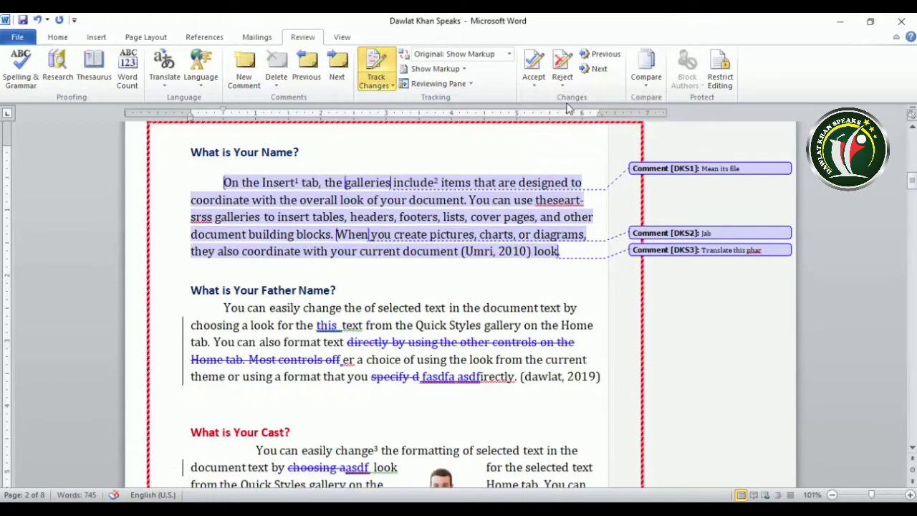
left_click(534, 81)
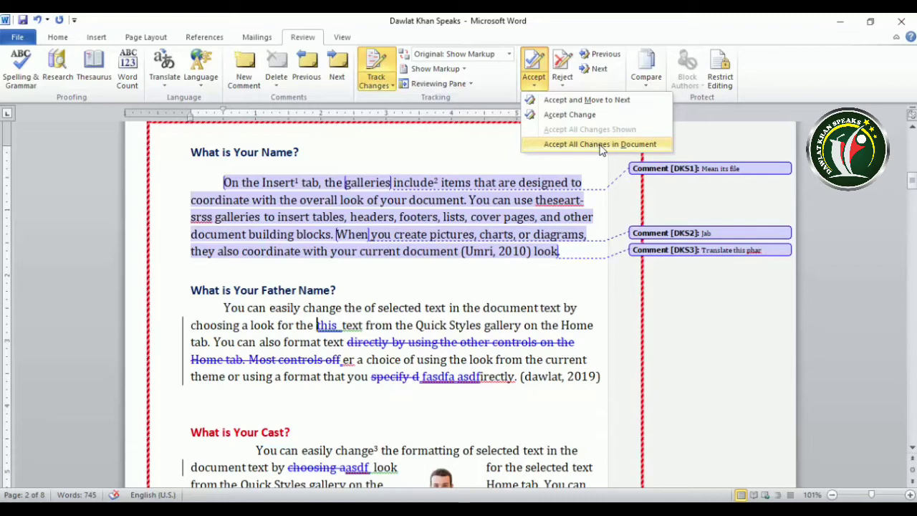
Reject the inserted "this", the deletion from "directly by using" through "Most controls off", and the insertion right after it
left_click(562, 82)
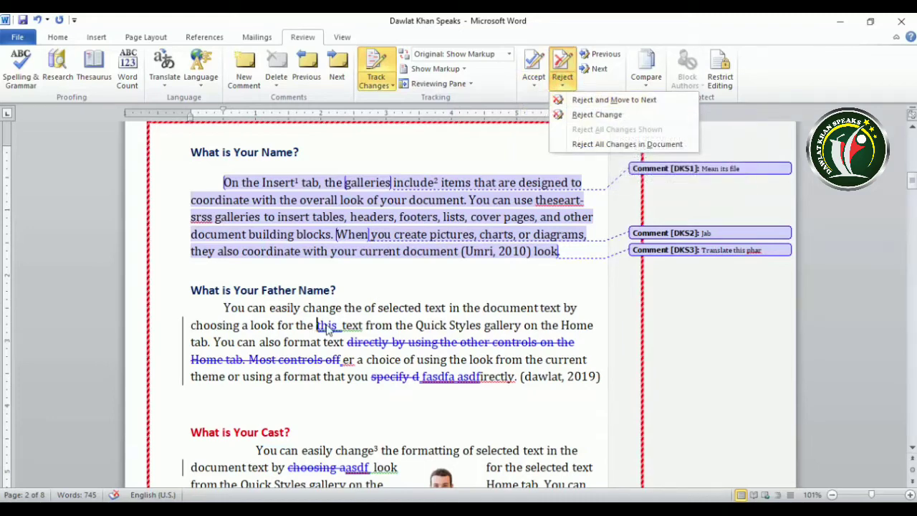
left_click(609, 117)
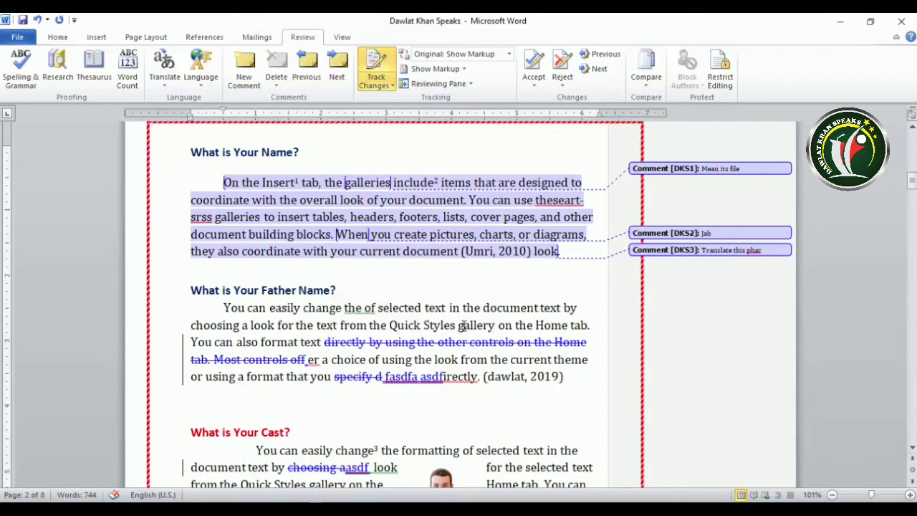
left_click(564, 85)
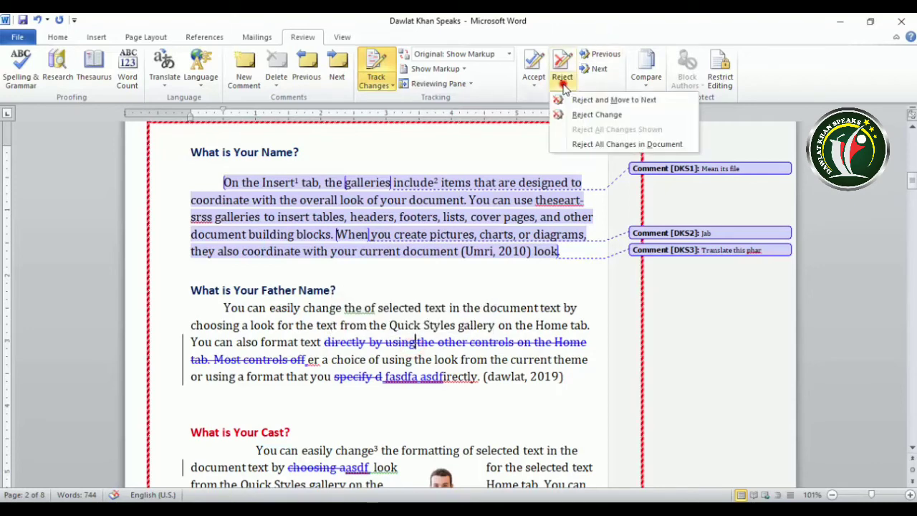
left_click(622, 100)
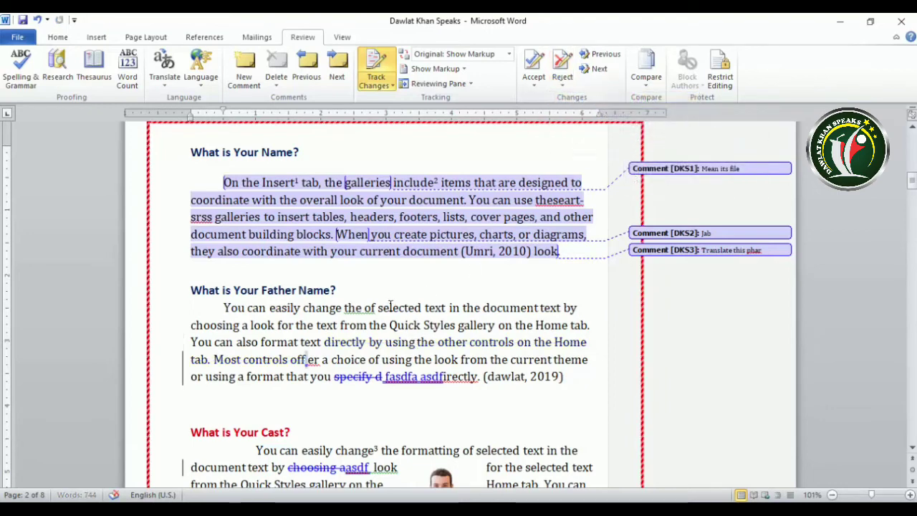
left_click(564, 87)
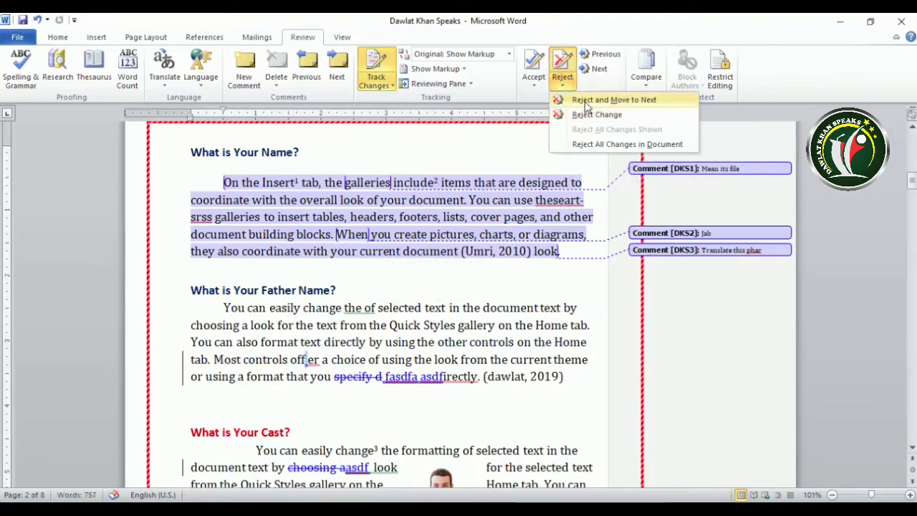
left_click(585, 101)
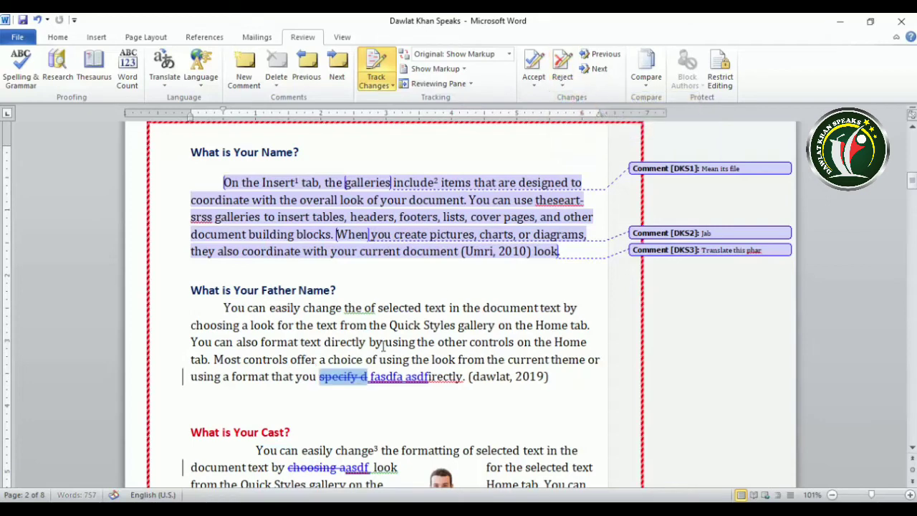
left_click(562, 86)
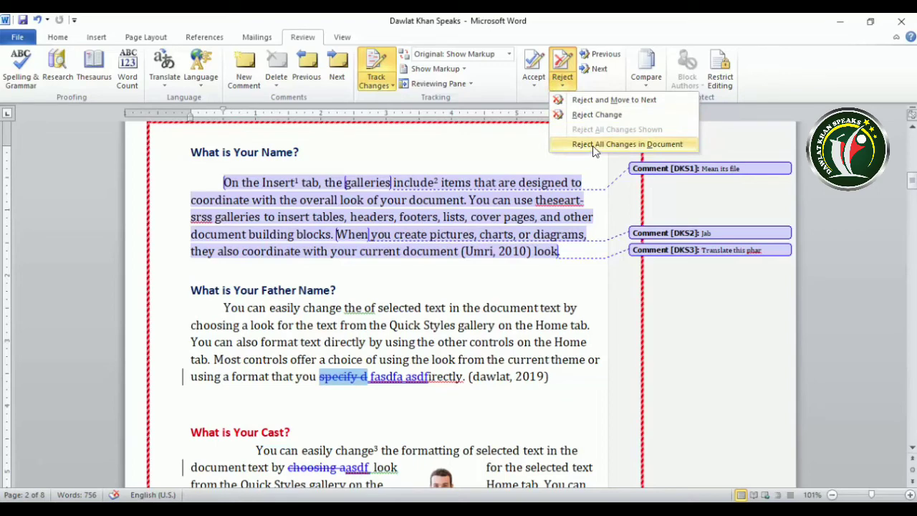
left_click(538, 101)
Browse backward and forward through the document's tracked changes and comments, finishing on the "Translate this phar" comment
left_click(605, 55)
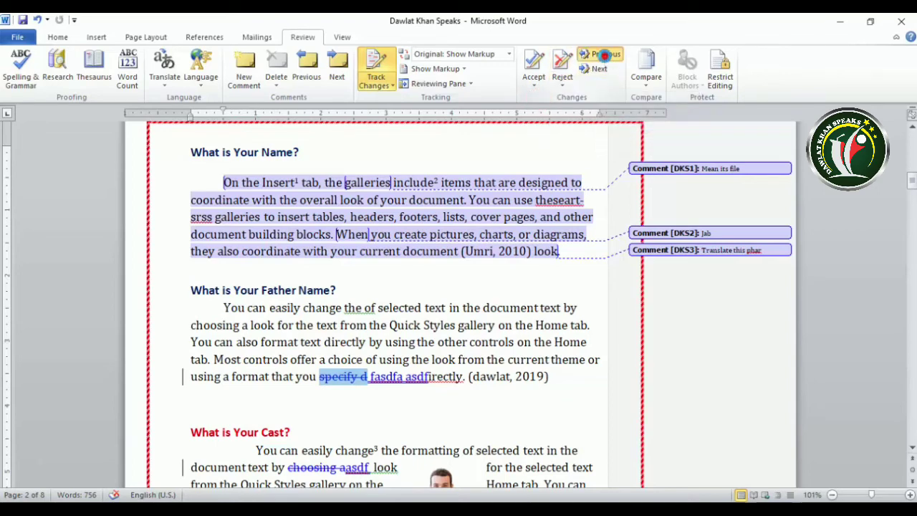
left_click(604, 56)
left_click(604, 57)
left_click(602, 59)
left_click(601, 61)
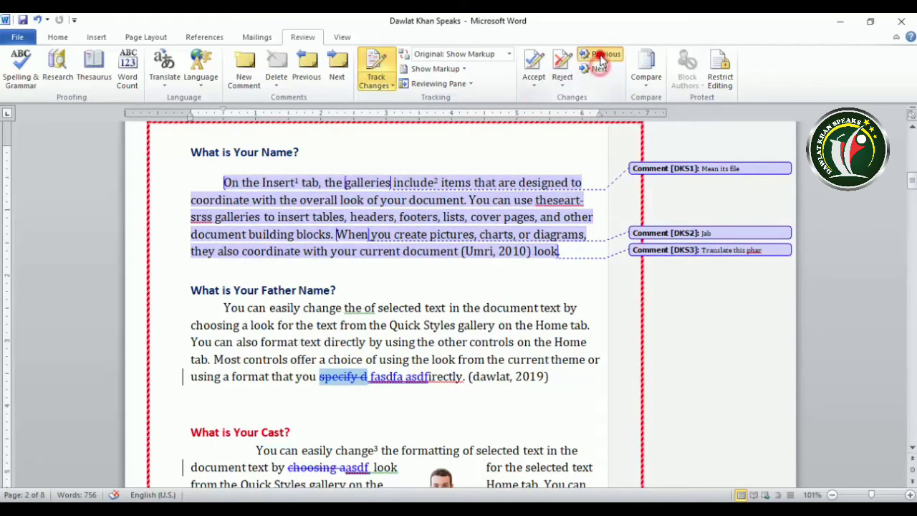
left_click(601, 63)
left_click(601, 65)
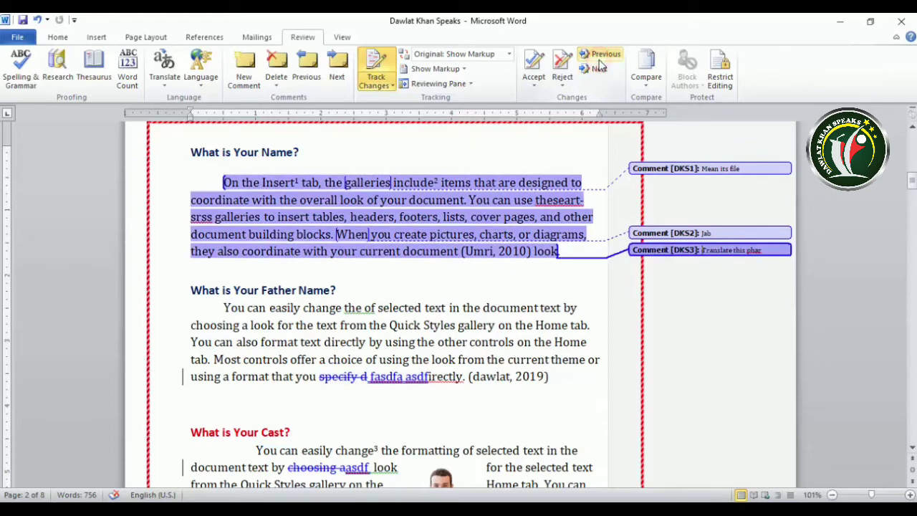
left_click(600, 66)
left_click(600, 67)
left_click(600, 68)
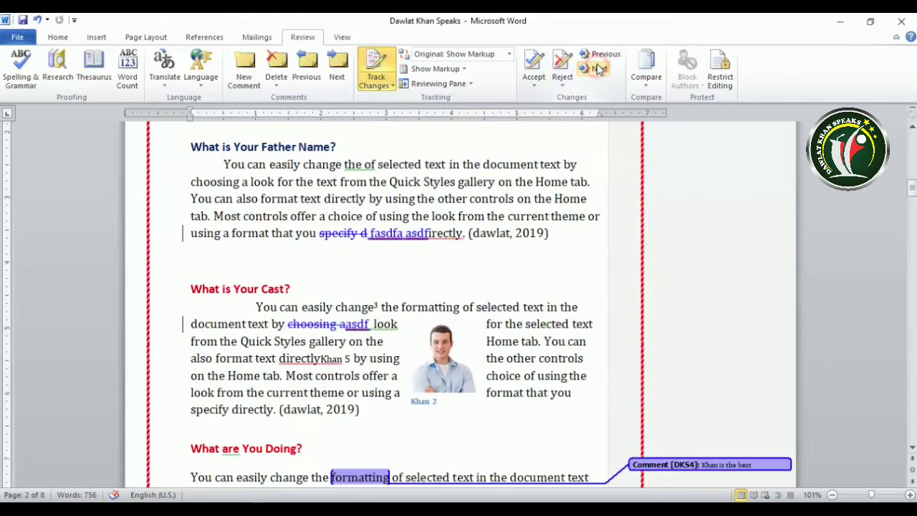
left_click(597, 56)
left_click(595, 57)
left_click(595, 58)
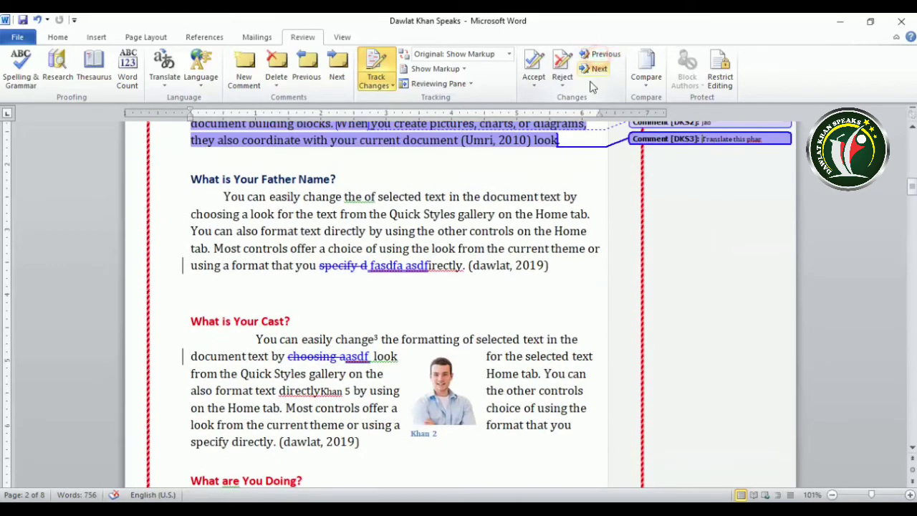
Reject the "Translate this phar" comment and all remaining tracked changes in the document
scroll(474, 309, "up", 2)
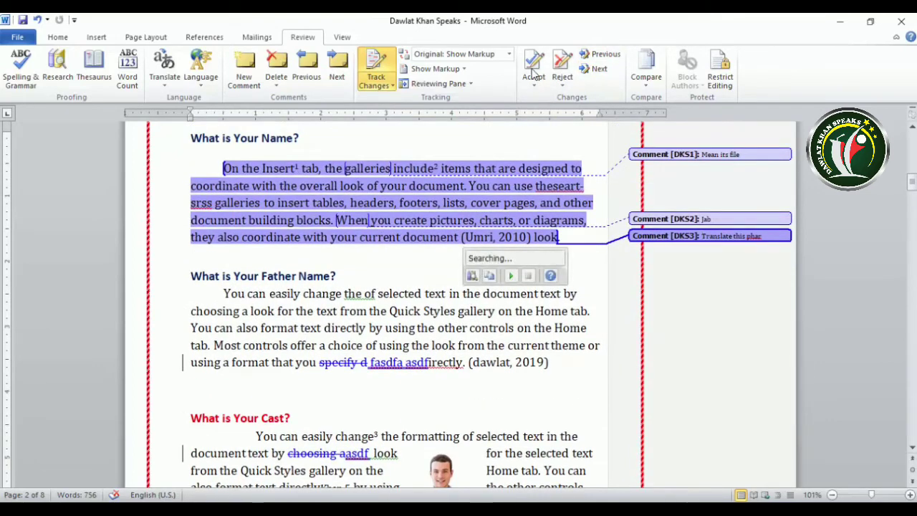
left_click(561, 80)
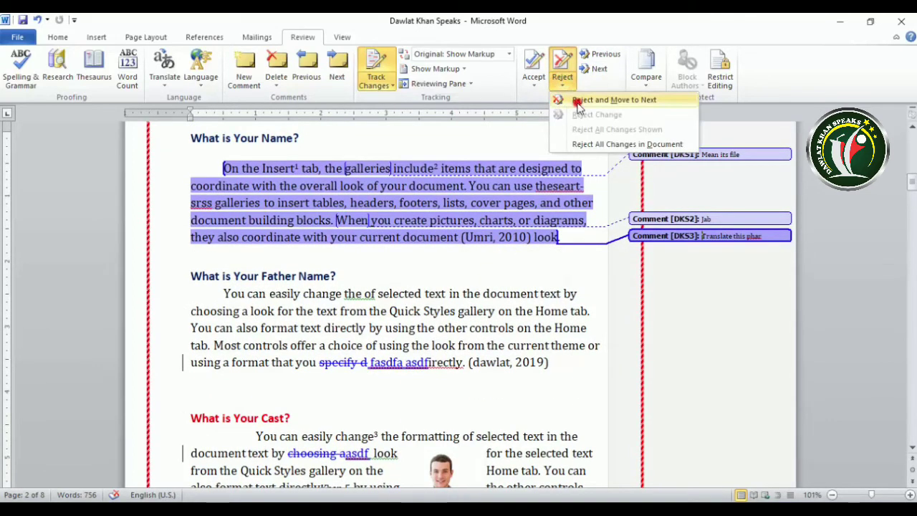
left_click(577, 100)
left_click(562, 81)
left_click(589, 144)
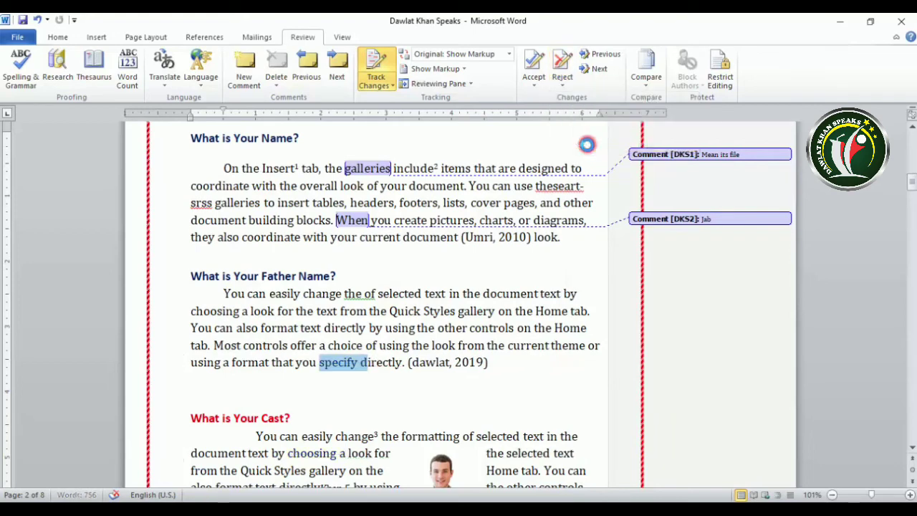
left_click(535, 85)
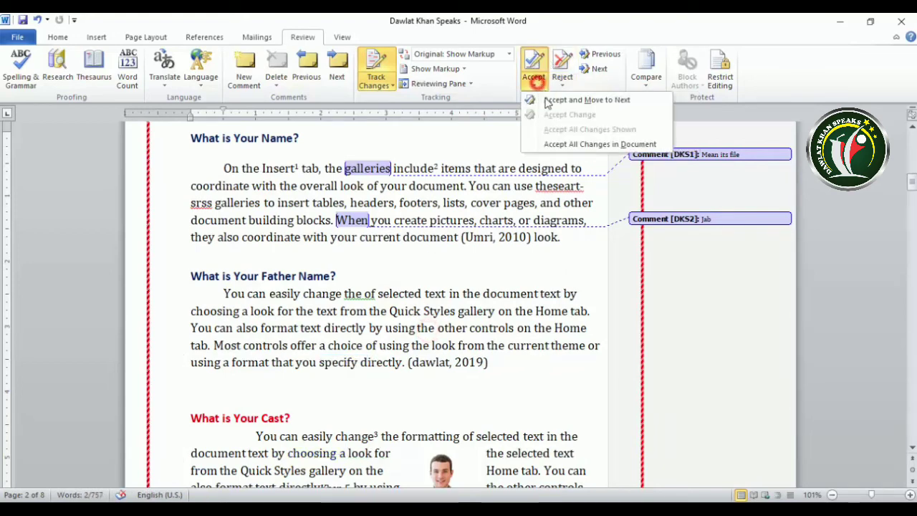
left_click(500, 297)
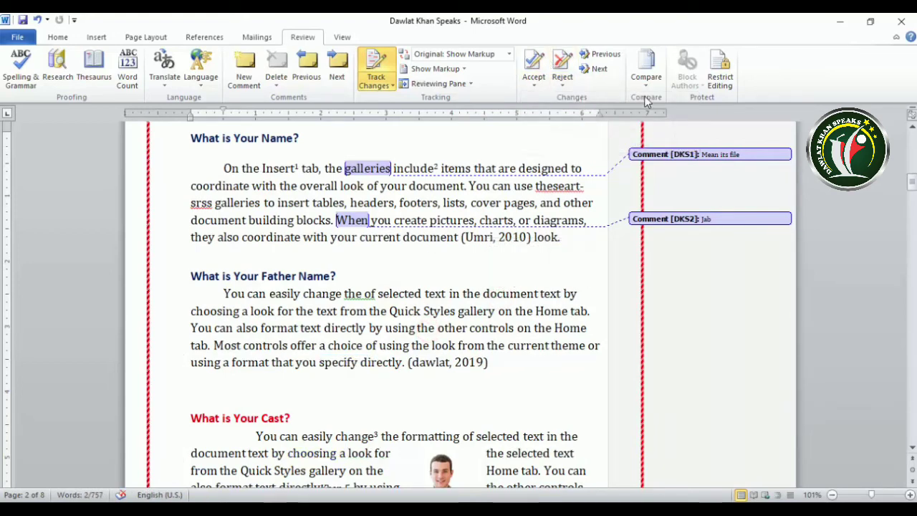
Look at the options for comparing two versions of a document and combining revisions from multiple authors
left_click(647, 73)
left_click(427, 339)
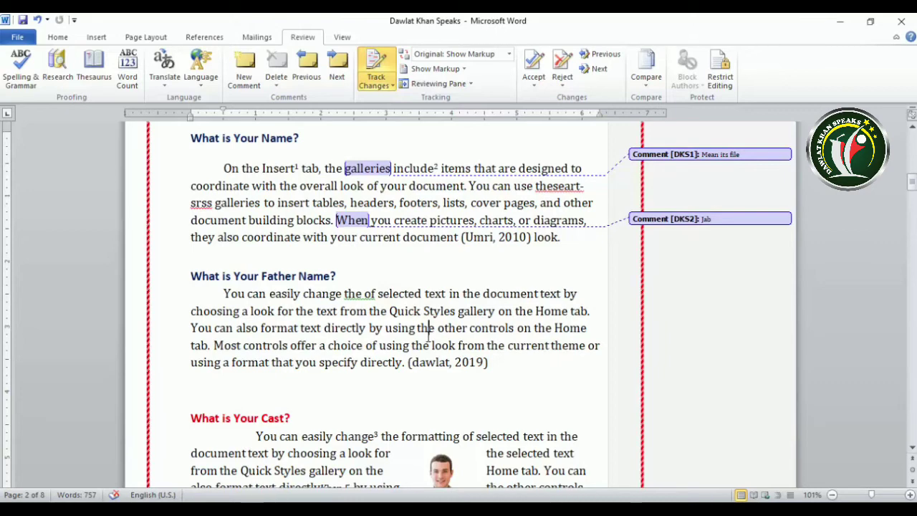
left_click(648, 71)
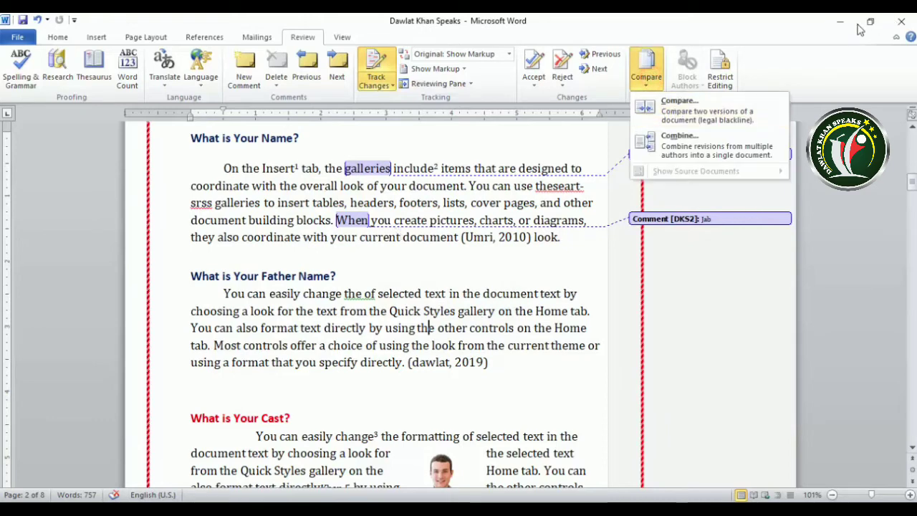
left_click(459, 315)
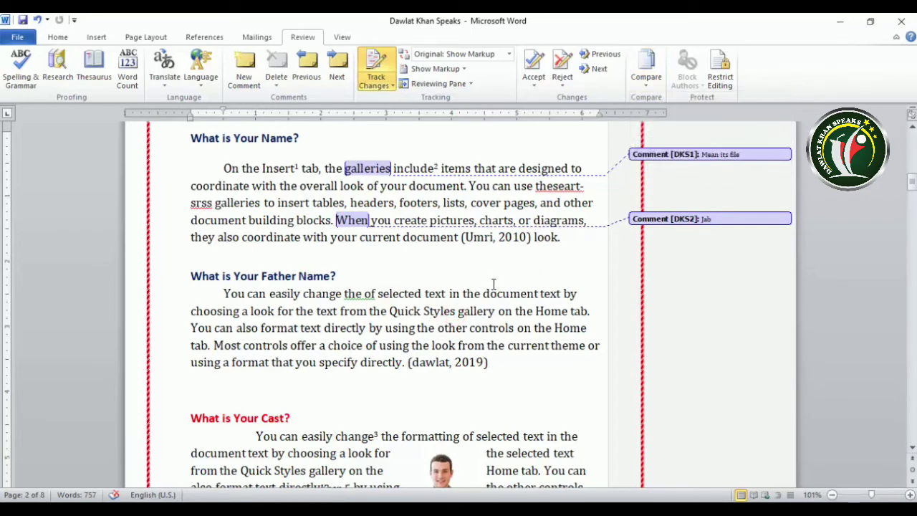
Minimize the document, duplicate its file on the desktop, and open the copy
left_click(840, 21)
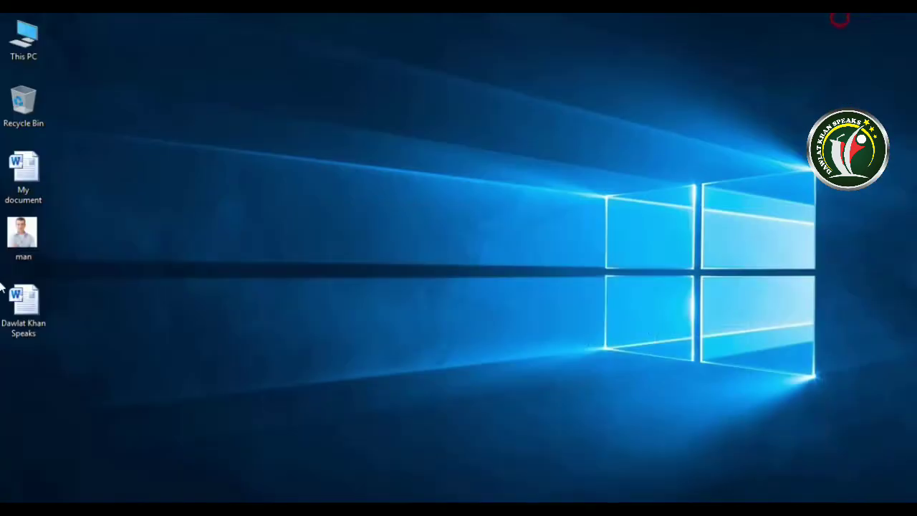
right_click(27, 310)
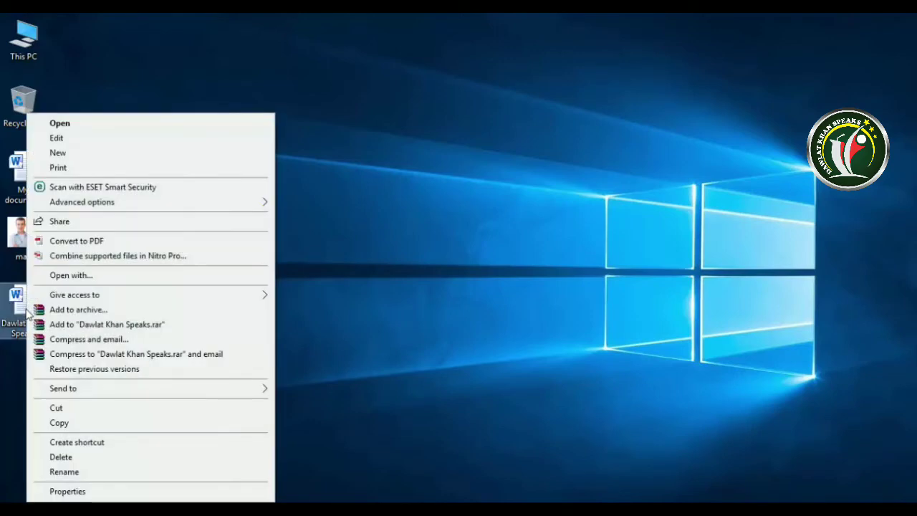
left_click(66, 425)
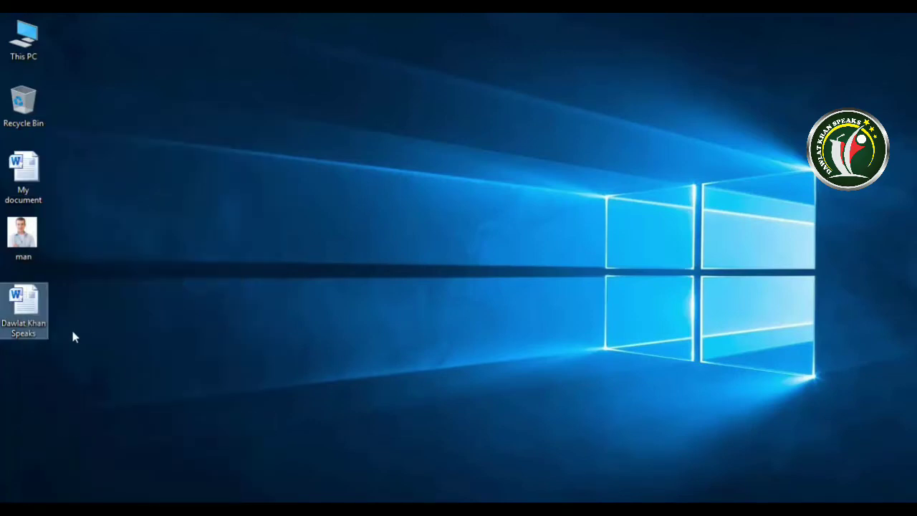
right_click(108, 152)
left_click(149, 208)
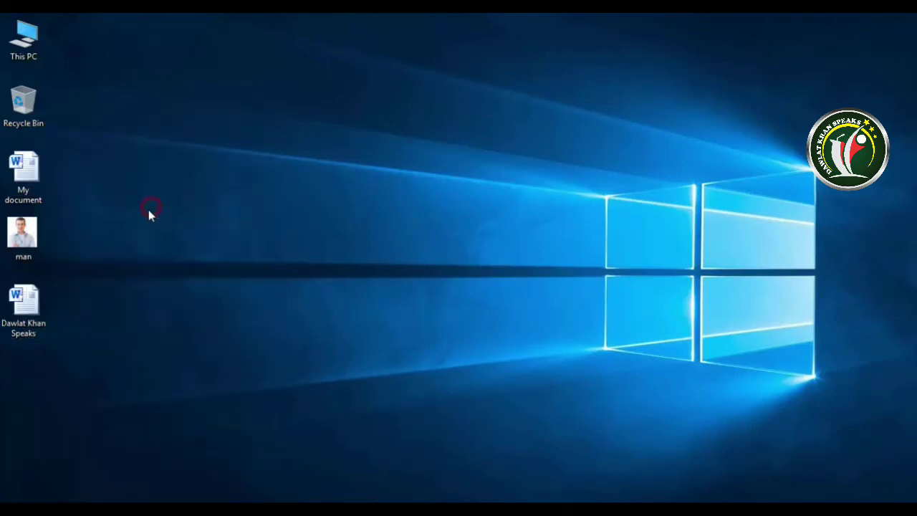
left_click_drag(119, 192, 68, 55)
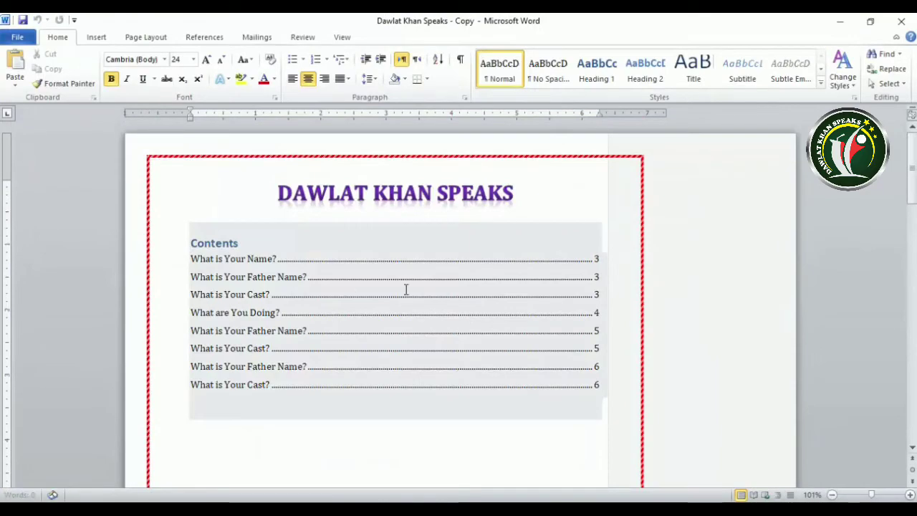
In the first "What is Your Cast?" paragraph, replace the passage from "Home tab. Most controls offer a" through "look from the cu" with "dfs"
mouse_move(912, 188)
left_mouse_down()
mouse_move(912, 240)
mouse_move(911, 174)
mouse_move(908, 191)
left_mouse_up()
scroll(511, 300, "up", 4)
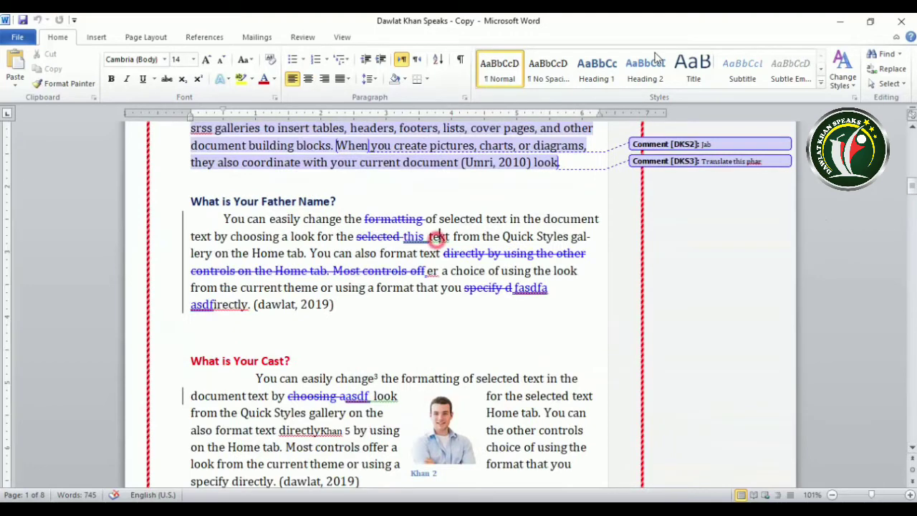
left_click(96, 37)
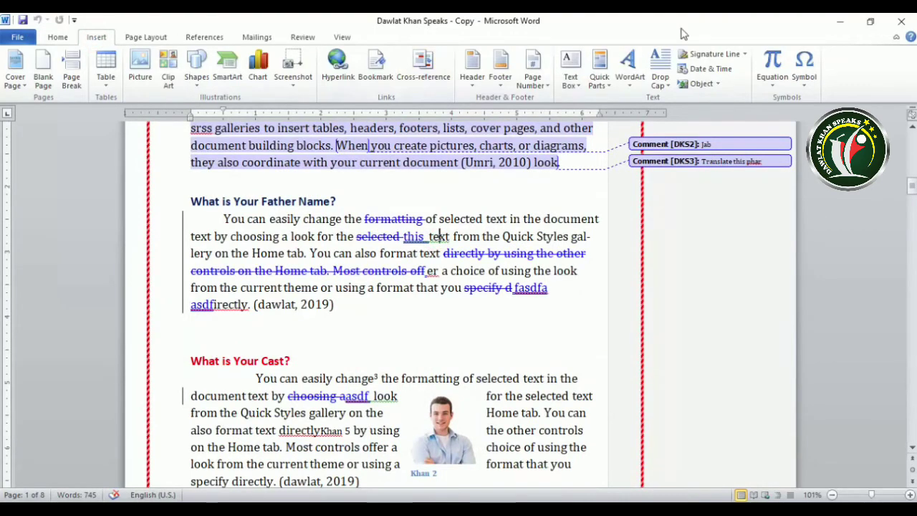
left_click(306, 37)
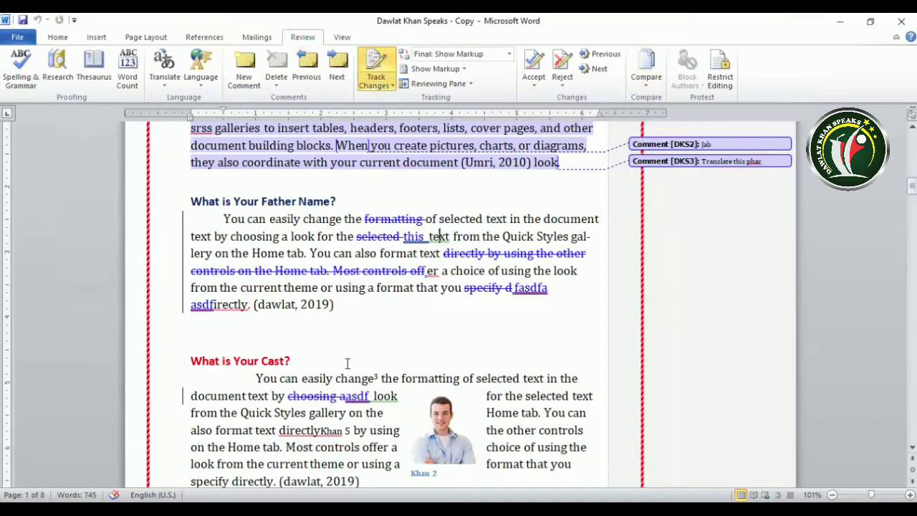
left_click_drag(244, 446, 280, 464)
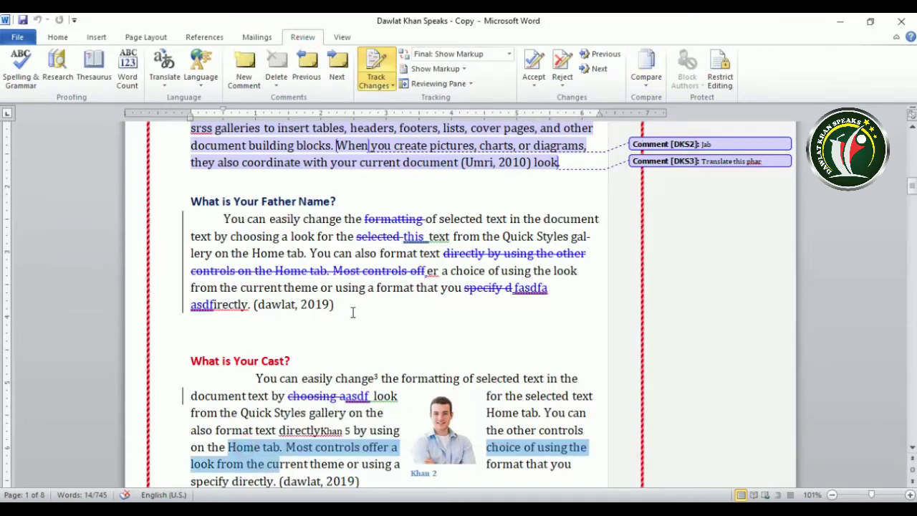
type("dfs")
Under "What are You Doing?", replace "Styles gallery on the" through "format text" and "using the look" through "using a format" with "sdf" each
scroll(367, 294, "down", 3)
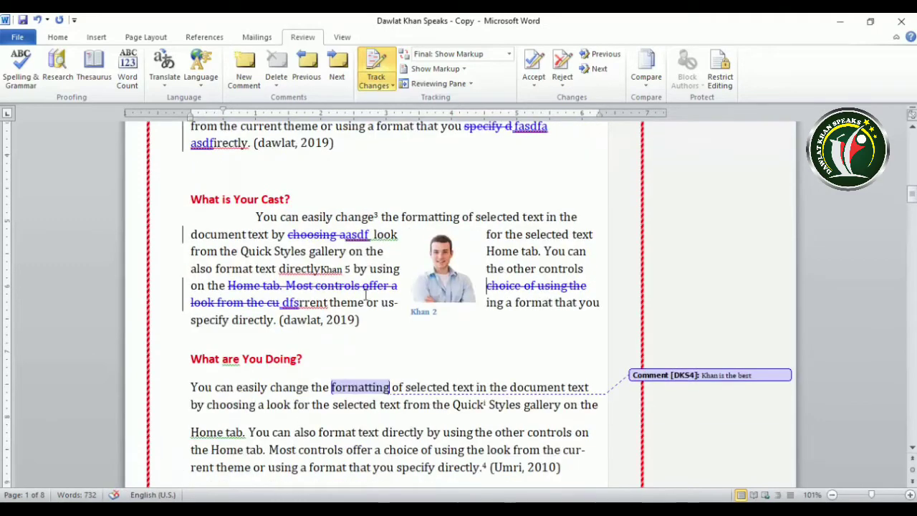
left_click_drag(488, 404, 379, 430)
type("sdf")
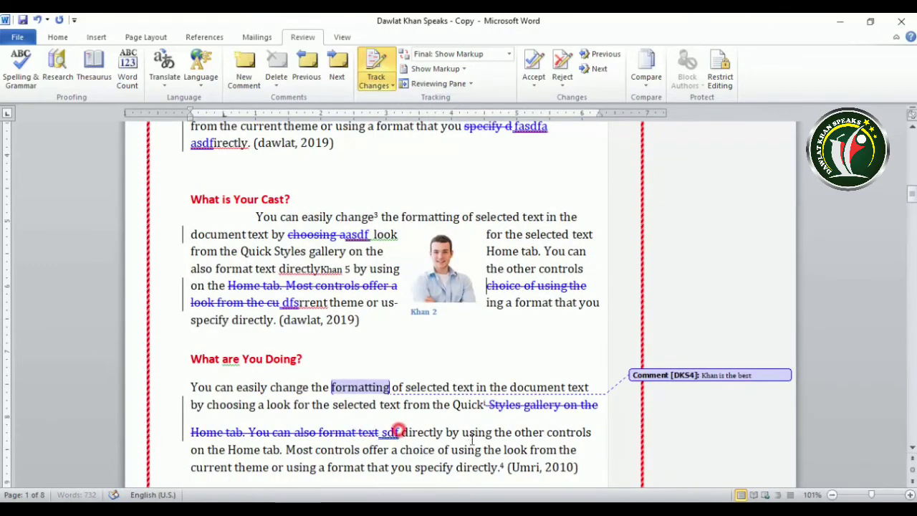
scroll(473, 438, "down", 4)
left_click_drag(436, 223, 367, 241)
type("sdf")
Try to delete the picture captioned "Khan 3" below the "What are You Doing?" paragraph
left_click(377, 310)
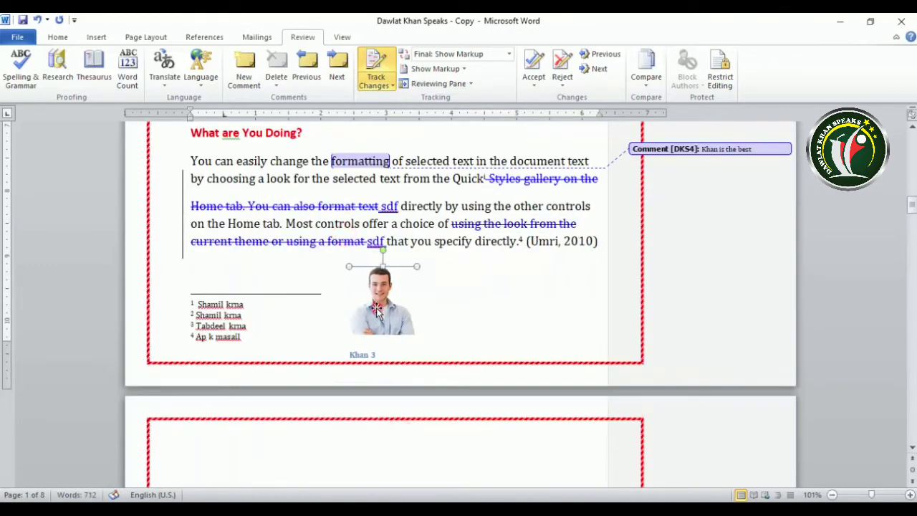
key("Delete")
left_click(383, 306)
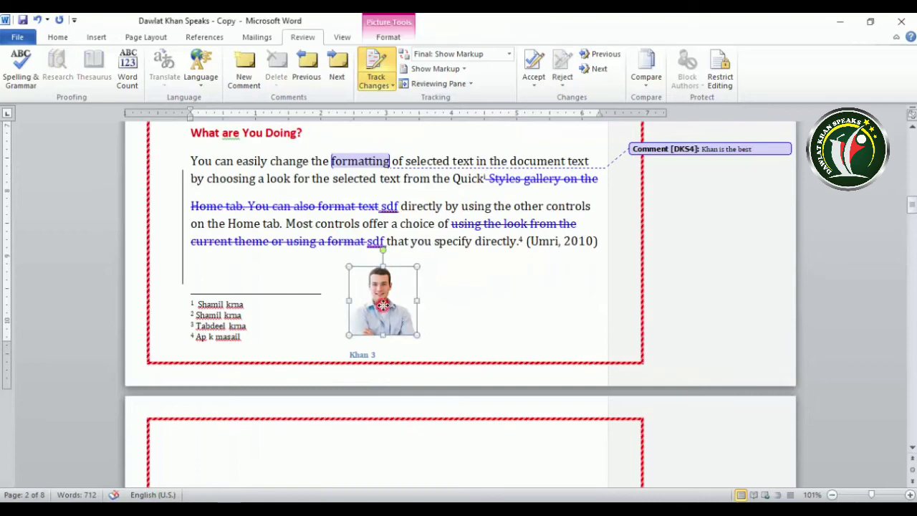
key("Delete")
left_click(382, 308)
key("Delete")
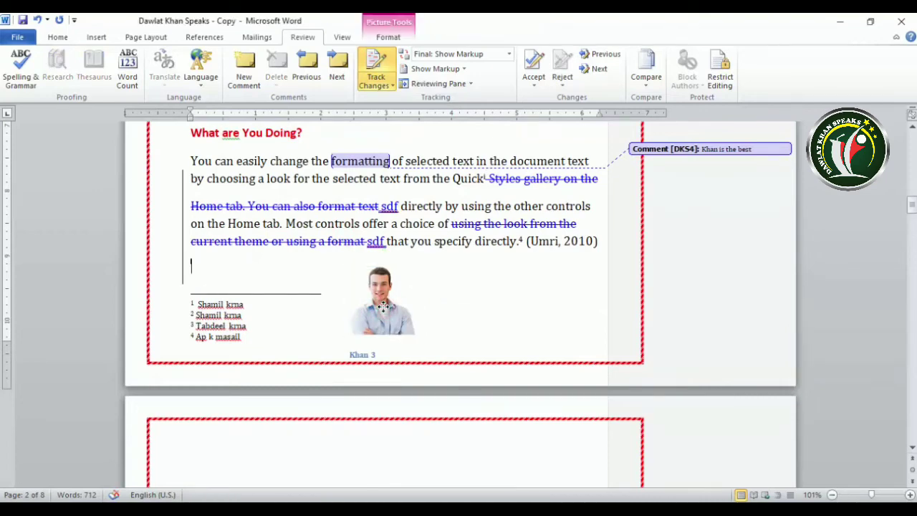
left_click(374, 314)
key("Delete")
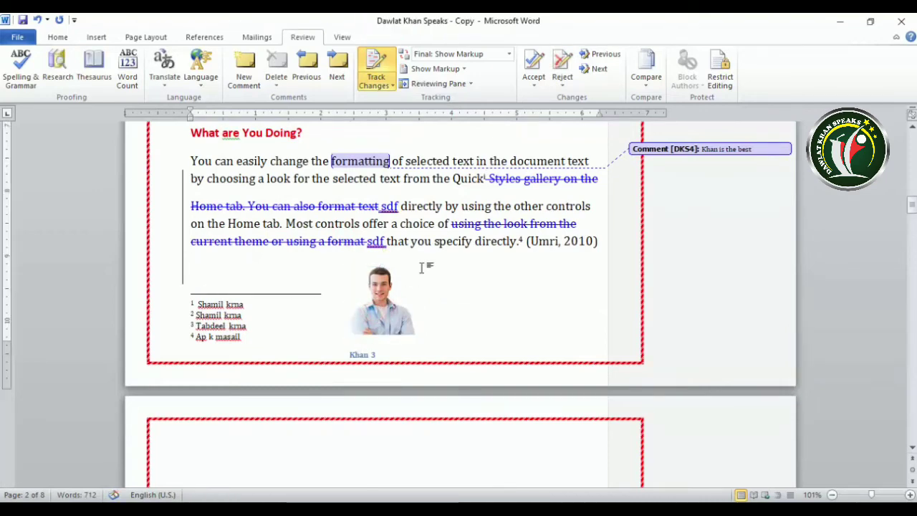
Try to delete the picture captioned "Khan 2" in the first "What is Your Cast?" paragraph
scroll(423, 270, "down", 5)
scroll(422, 272, "down", 10)
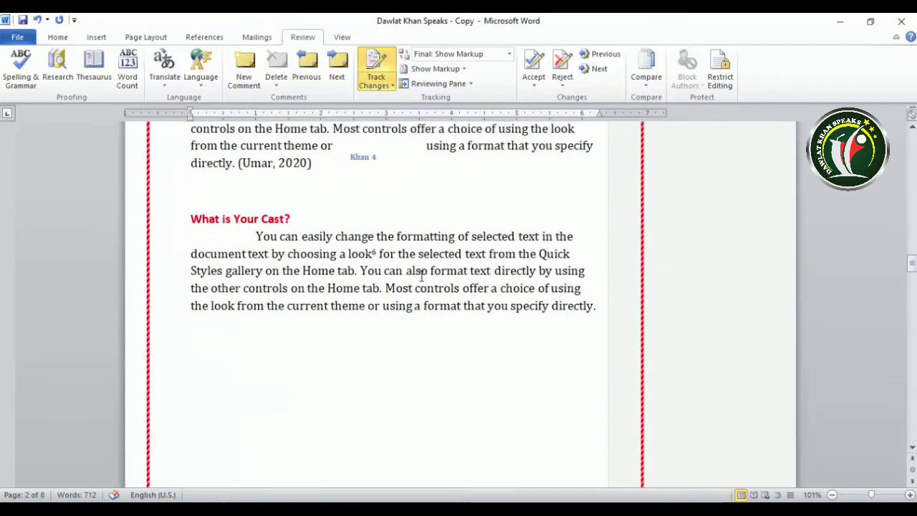
scroll(421, 277, "up", 10)
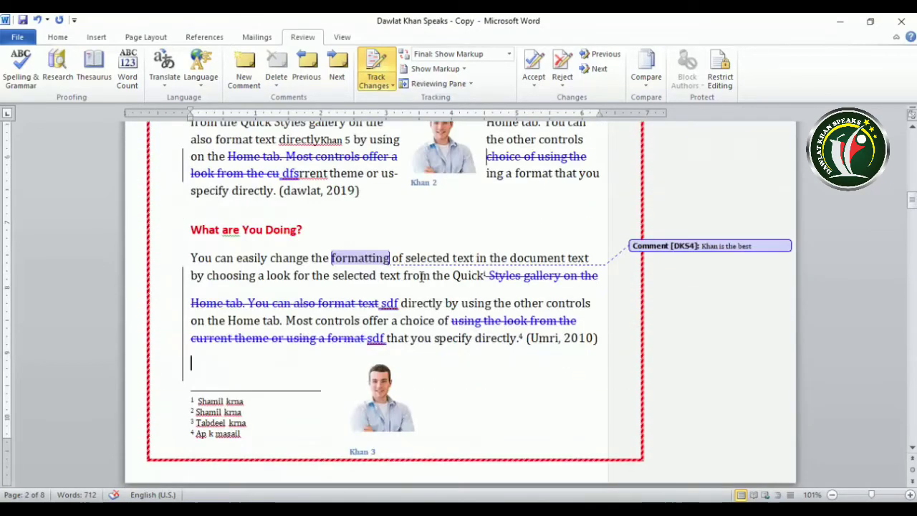
scroll(450, 268, "down", 3)
left_click(451, 268)
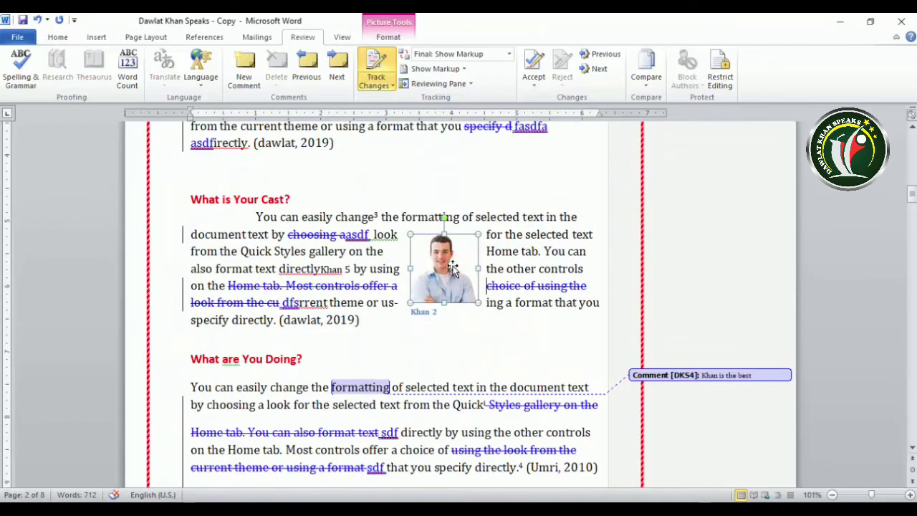
key("Delete")
left_click(443, 275)
key("Delete")
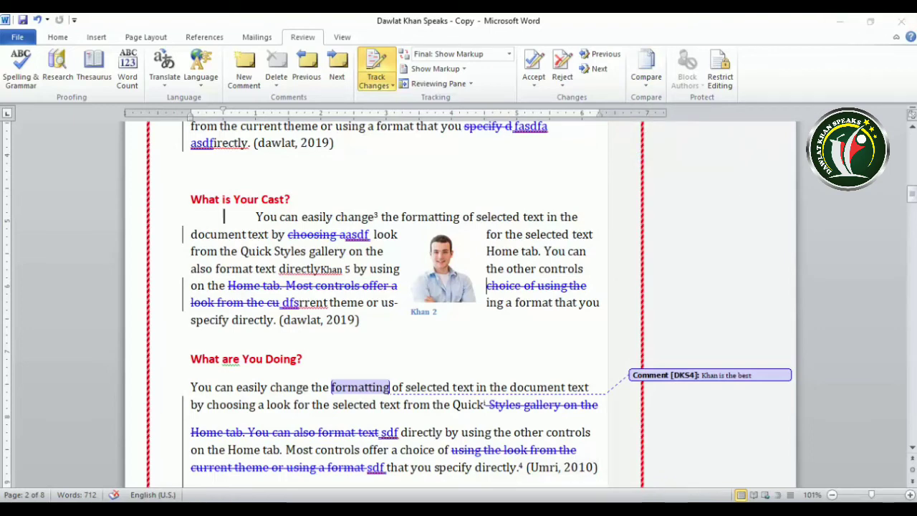
Turn off Track Changes in the original Dawlat Khan Speaks document, then save and close it
left_click(580, 474)
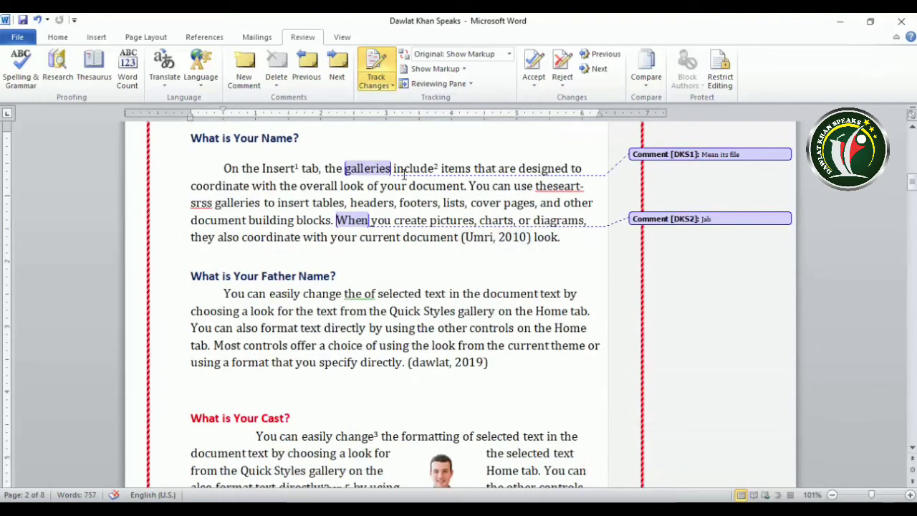
left_click(376, 69)
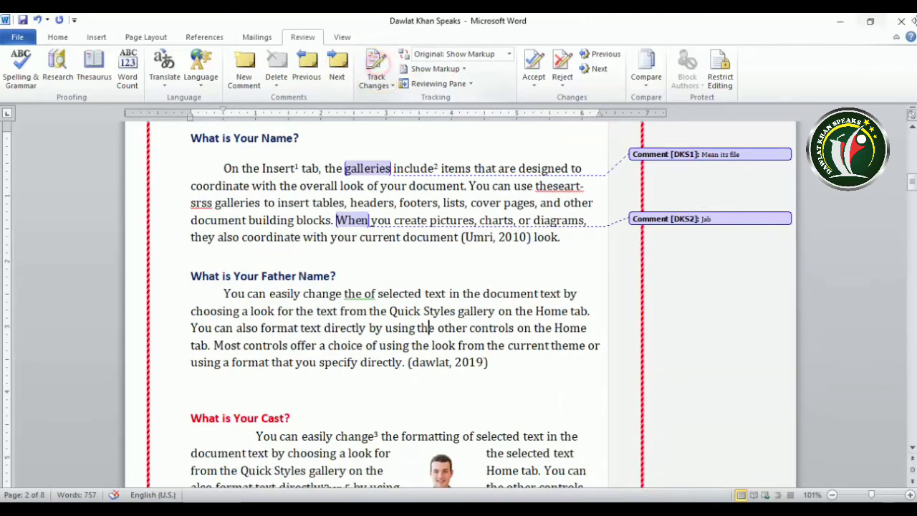
key("ctrl+s")
left_click(903, 23)
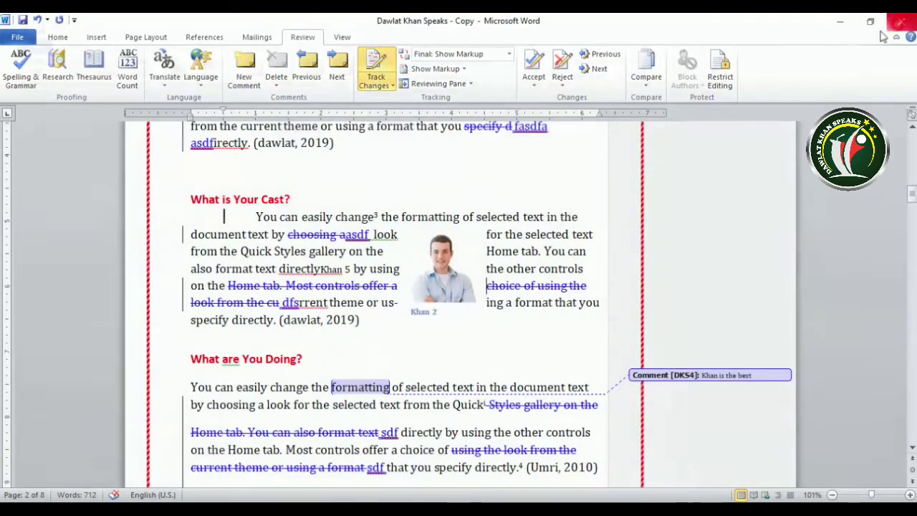
left_click(902, 21)
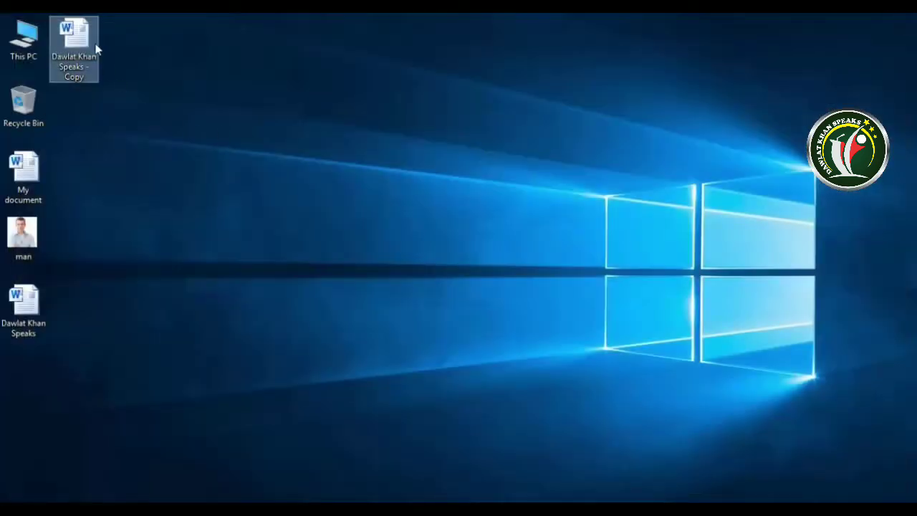
left_click(89, 43)
double_click(88, 41)
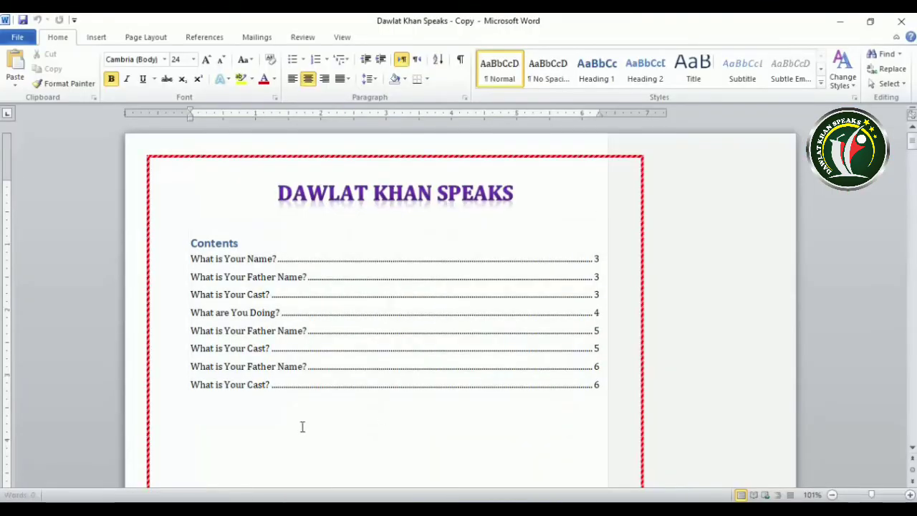
left_click(303, 428)
scroll(299, 437, "down", 3)
Compare "Dawlat Khan Speaks" as the original document with "Dawlat Khan Speaks - Copy" as the revised document, treating existing tracked changes as accepted
left_click(296, 38)
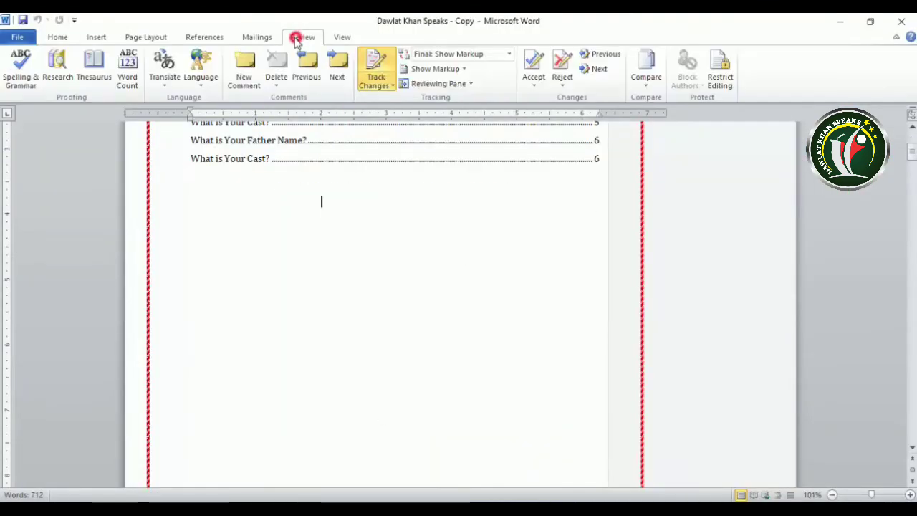
scroll(562, 330, "down", 15)
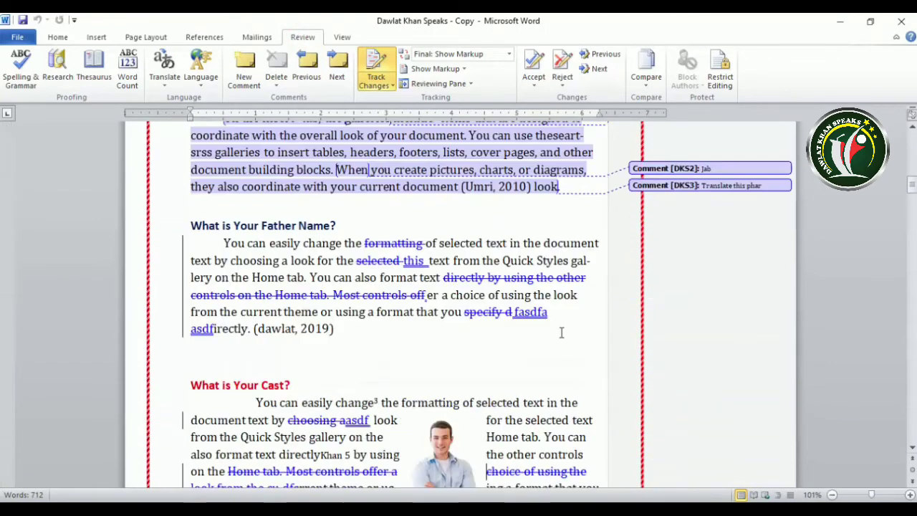
left_click(647, 72)
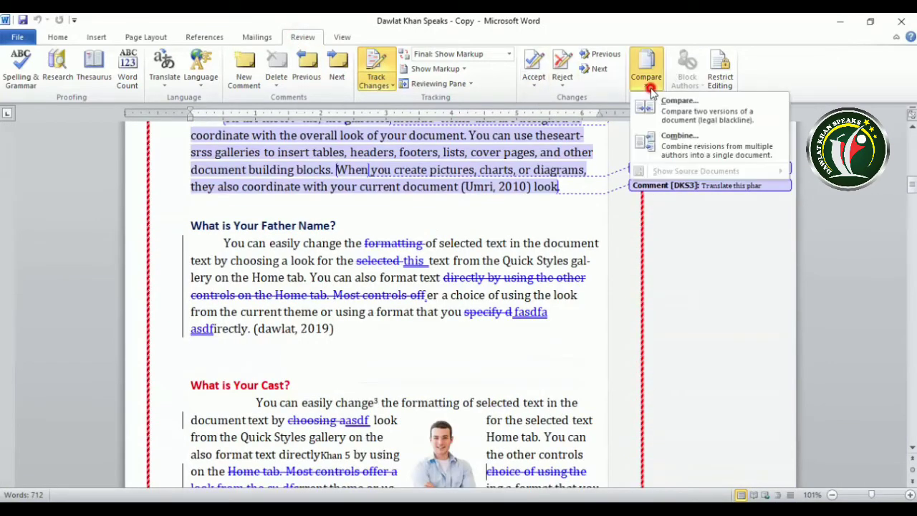
left_click(658, 108)
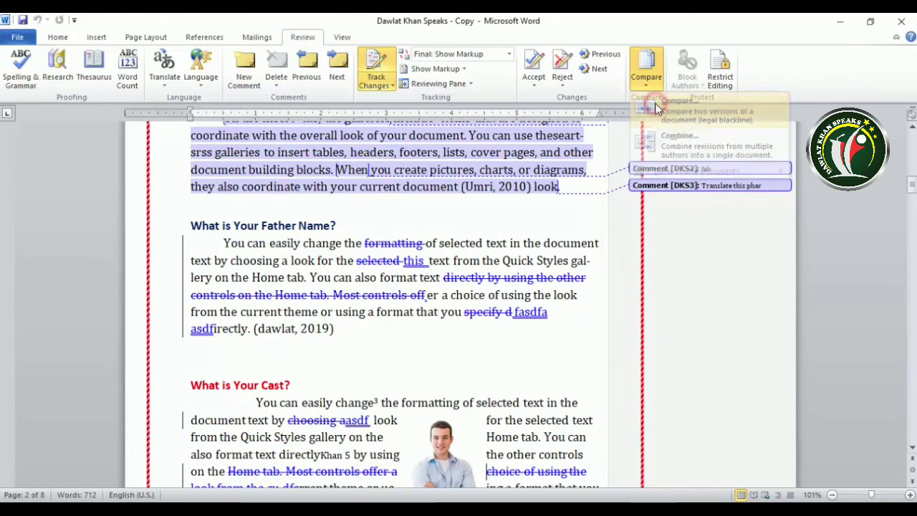
left_click(423, 235)
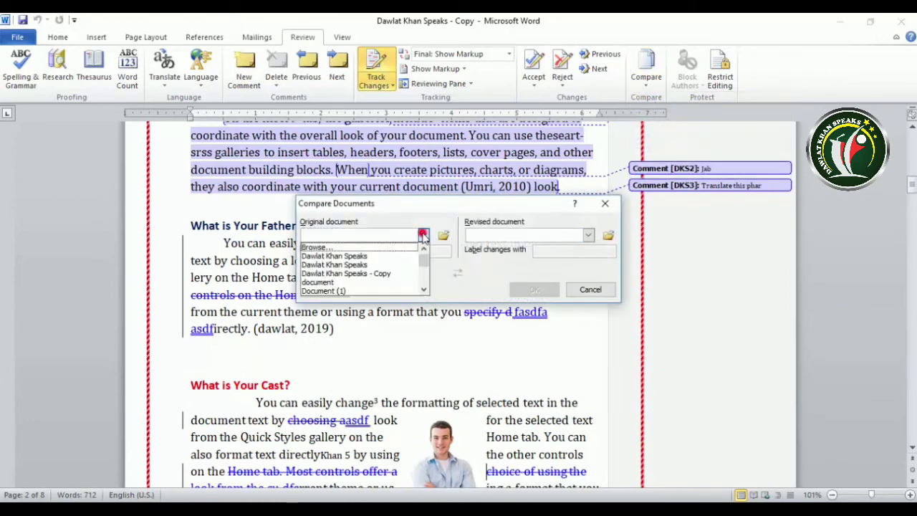
left_click(354, 256)
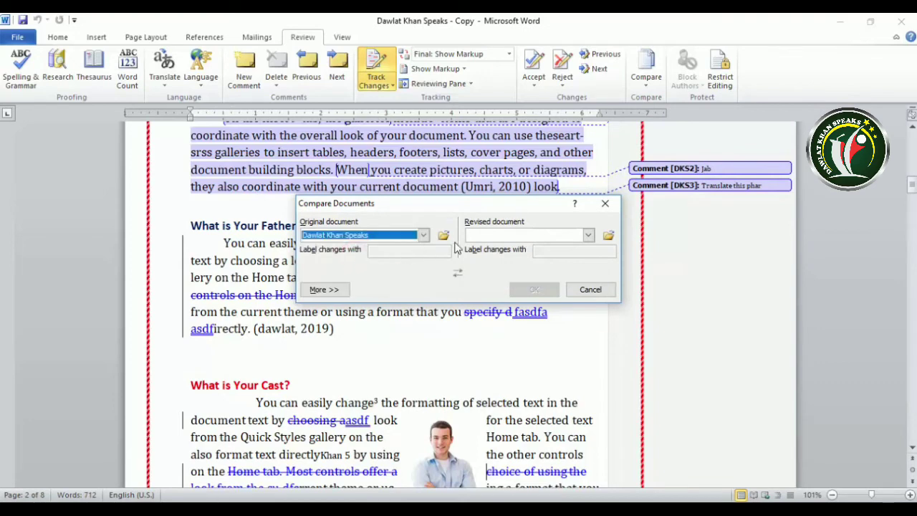
left_click(589, 236)
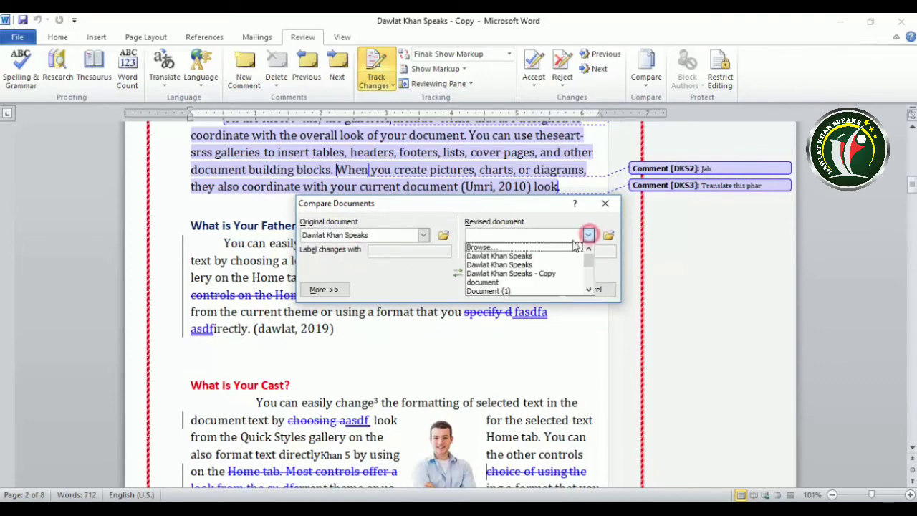
left_click(549, 274)
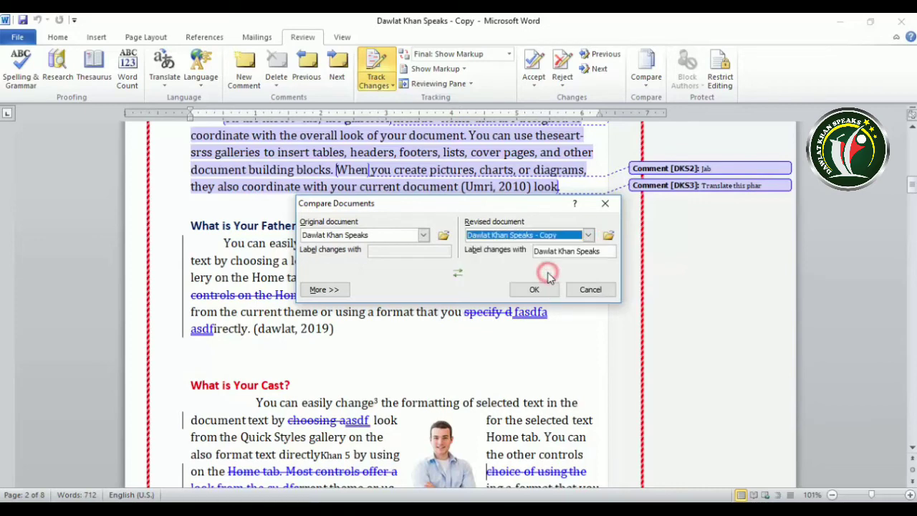
left_click(537, 288)
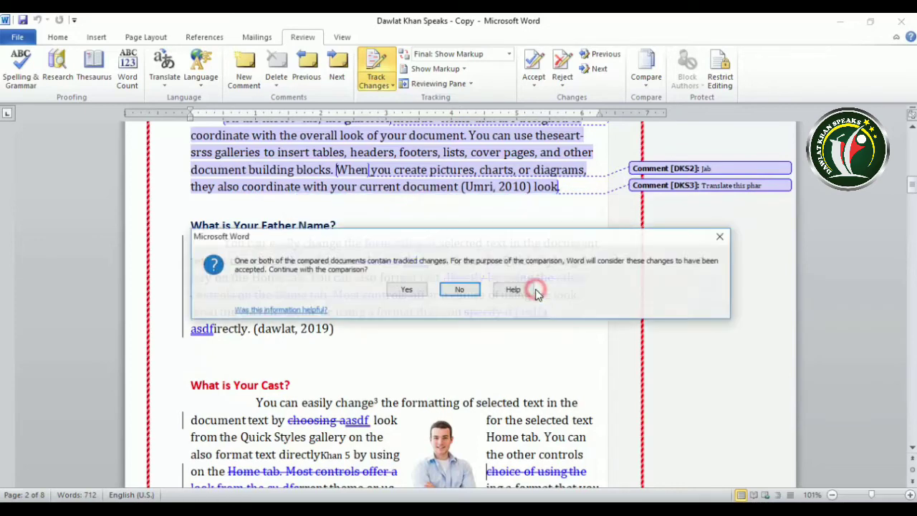
left_click(393, 290)
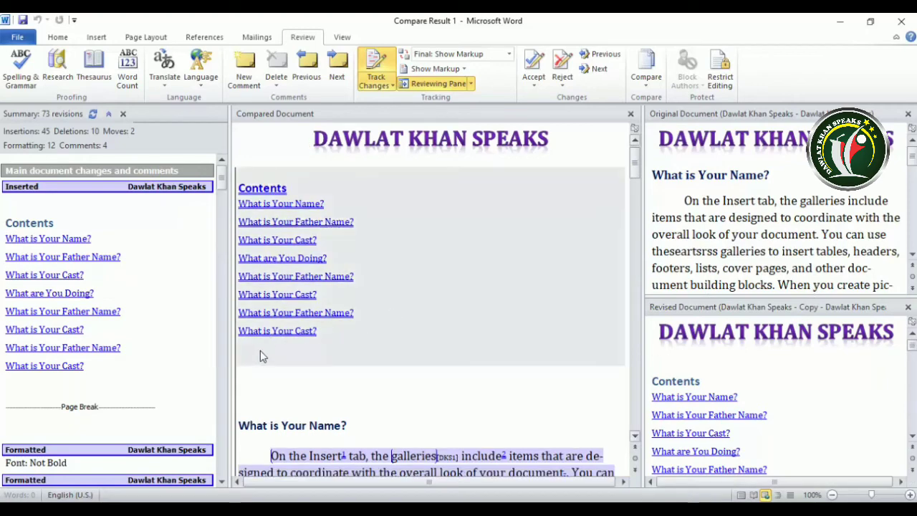
Examine the comparison result across the compared, original and revised documents and the list of revisions
scroll(439, 310, "up", 2)
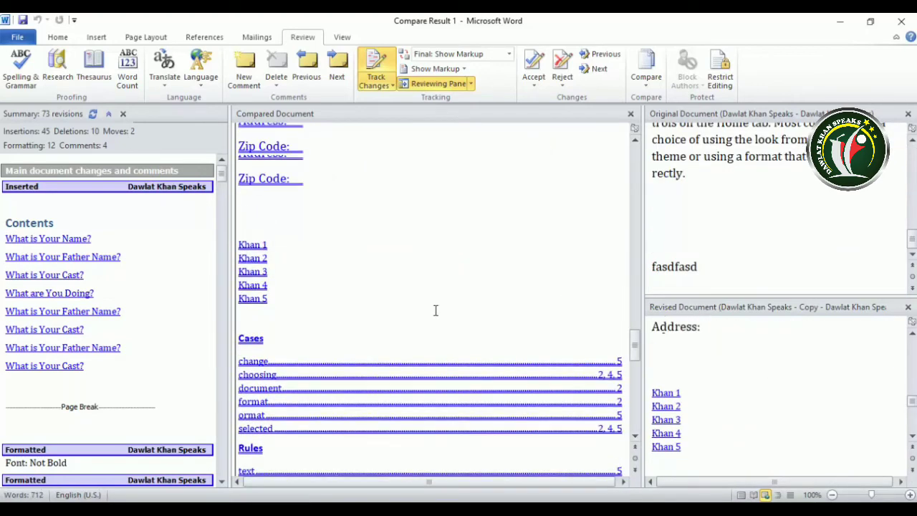
scroll(435, 311, "down", 3)
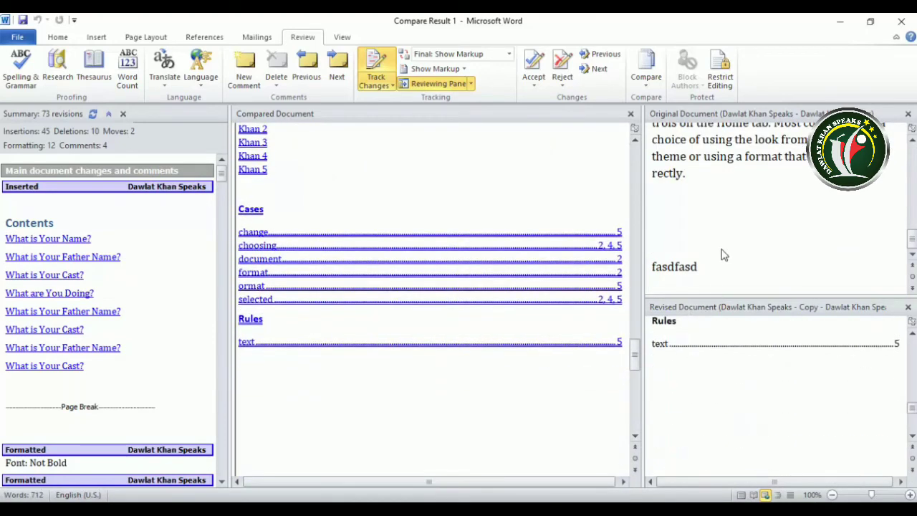
scroll(722, 255, "up", 10)
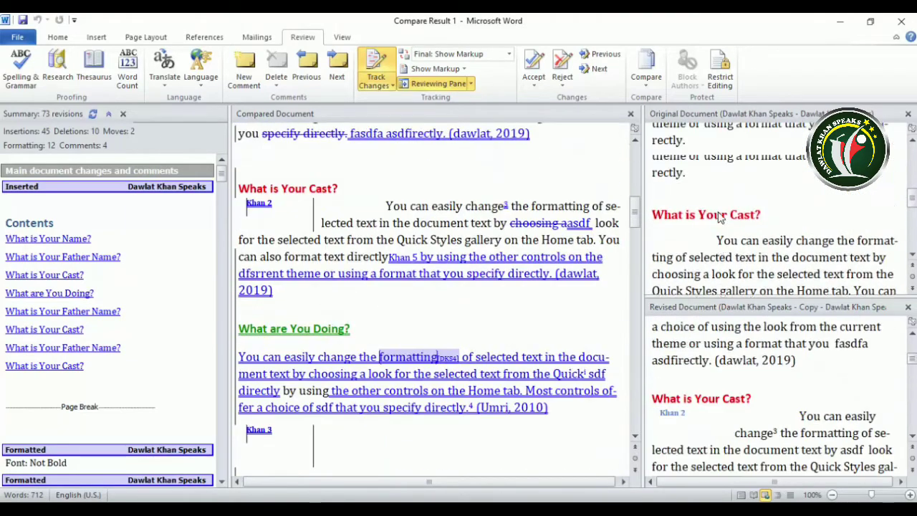
scroll(720, 219, "up", 3)
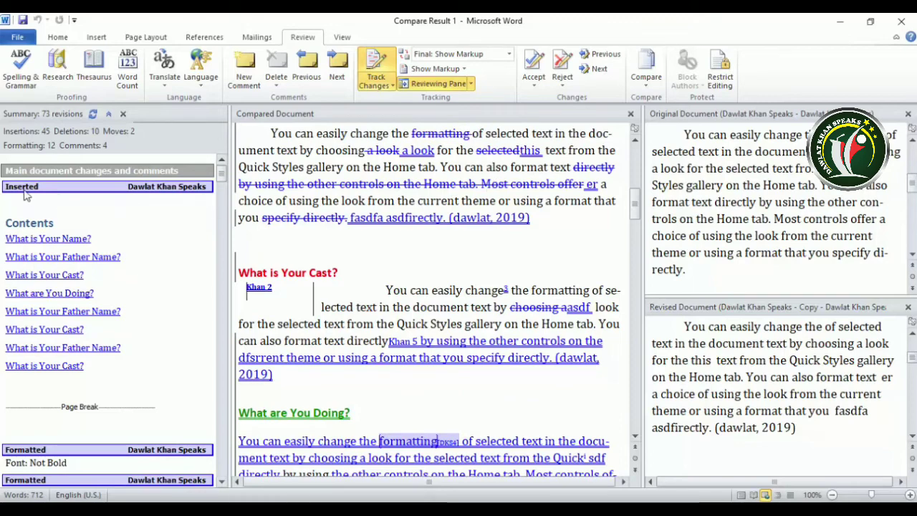
scroll(56, 321, "down", 3)
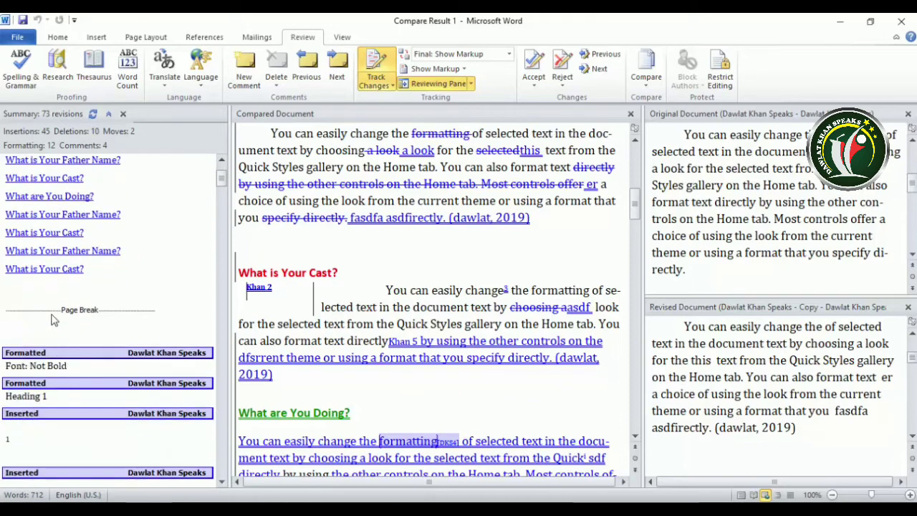
scroll(41, 437, "down", 3)
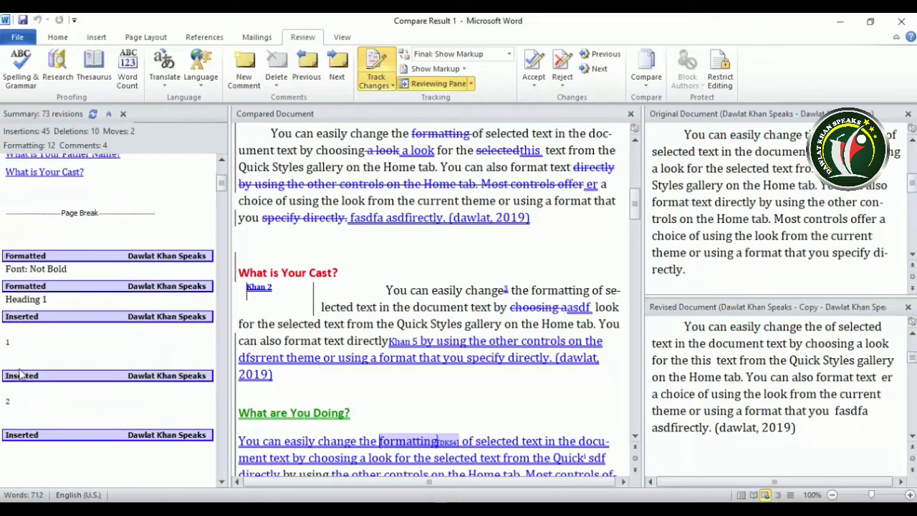
Review the remaining revisions in the comparison summary and scroll through the compared text against its source documents
scroll(7, 360, "down", 5)
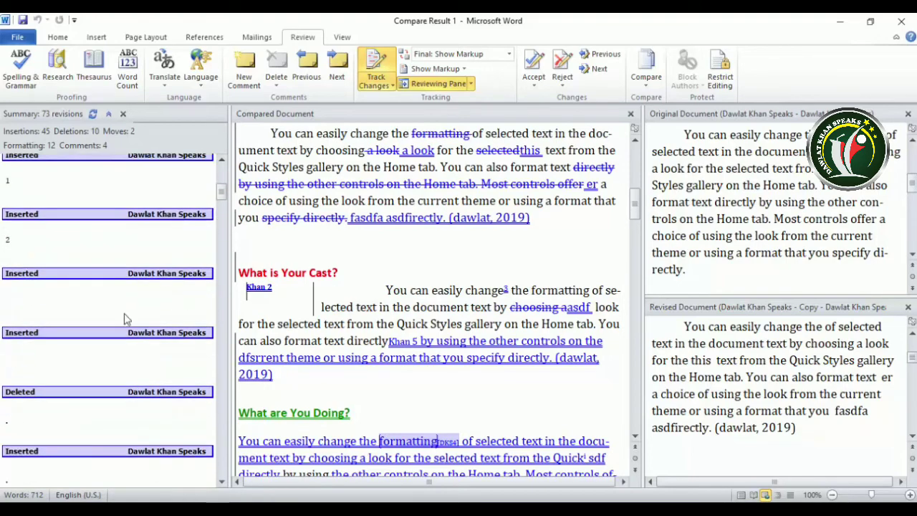
scroll(423, 237, "up", 15)
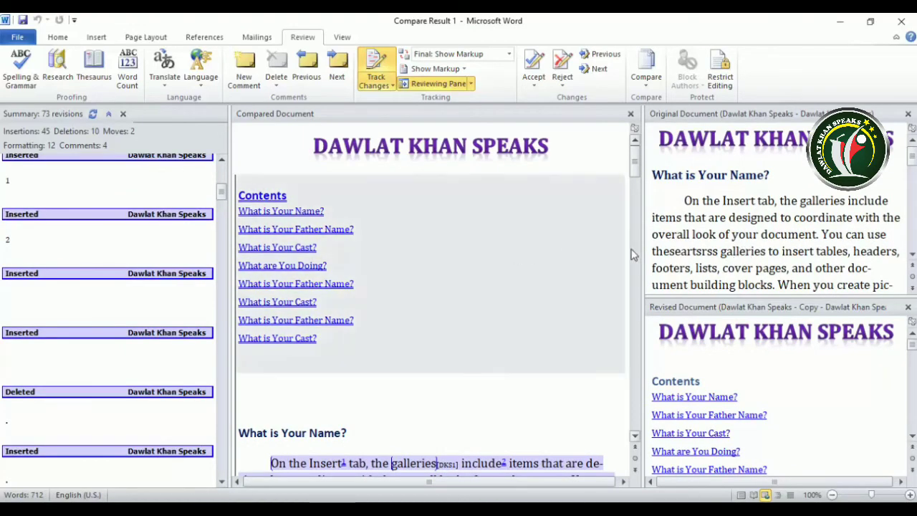
scroll(788, 243, "down", 10)
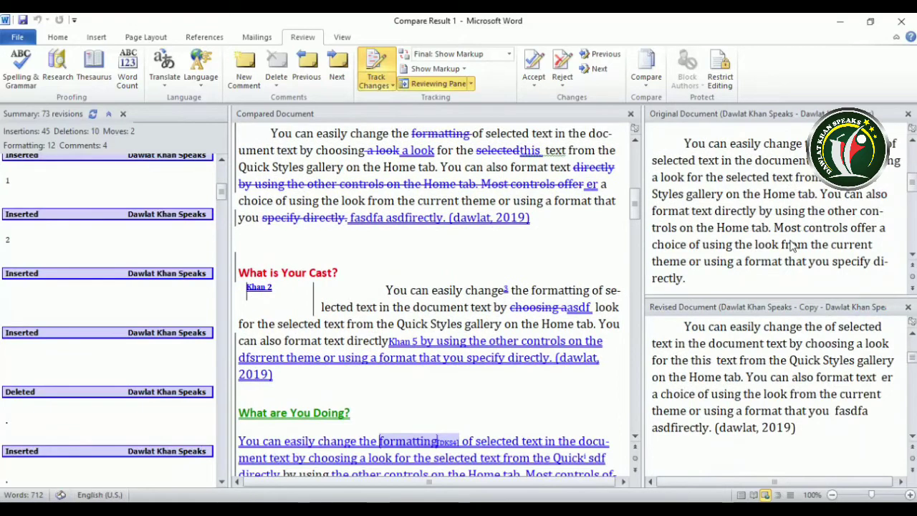
scroll(396, 225, "down", 1)
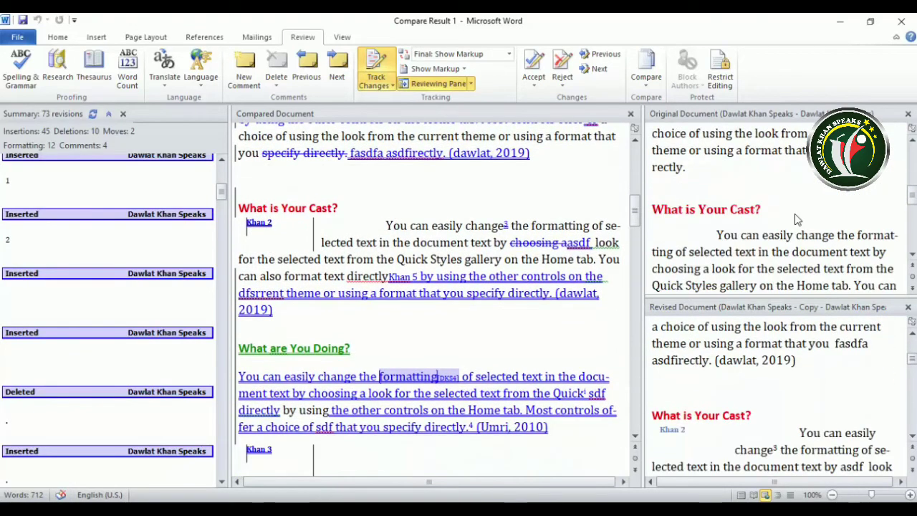
scroll(543, 215, "up", 1)
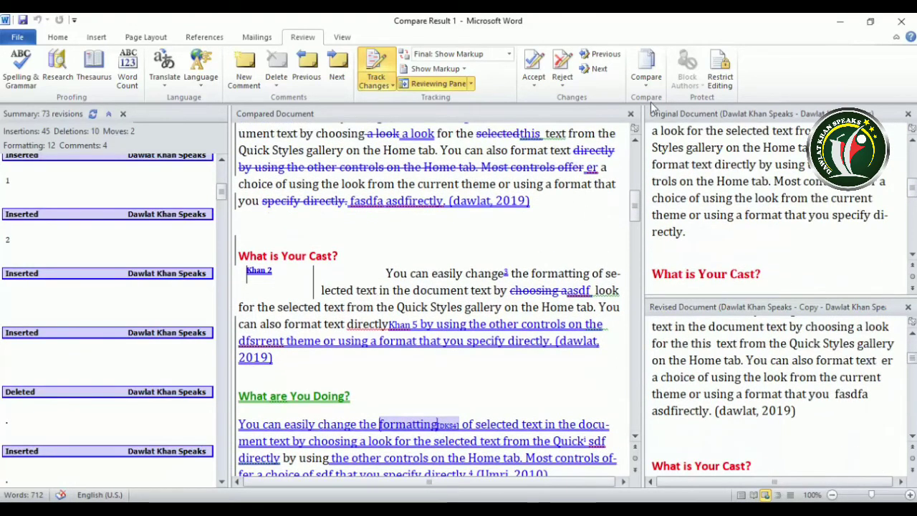
Close the comparison result without saving it and return to the "Dawlat Khan Speaks - Copy" document
left_click(647, 75)
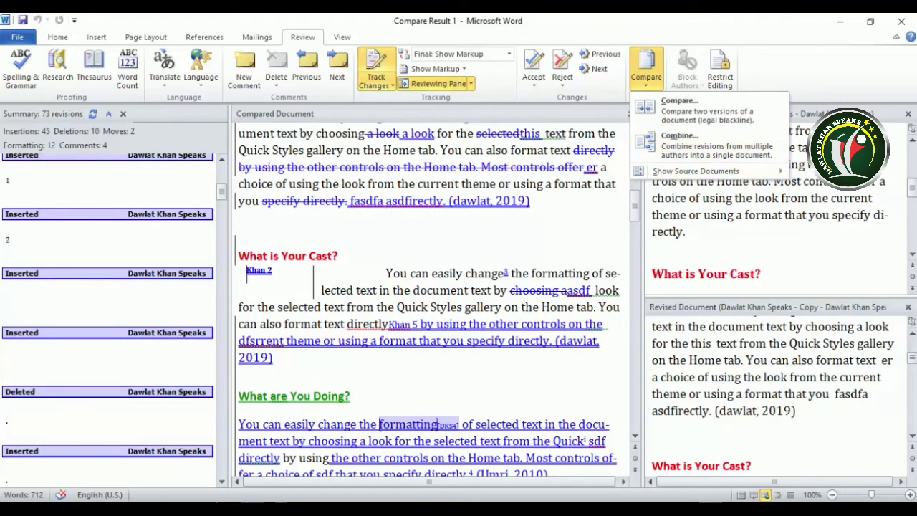
mouse_move(676, 508)
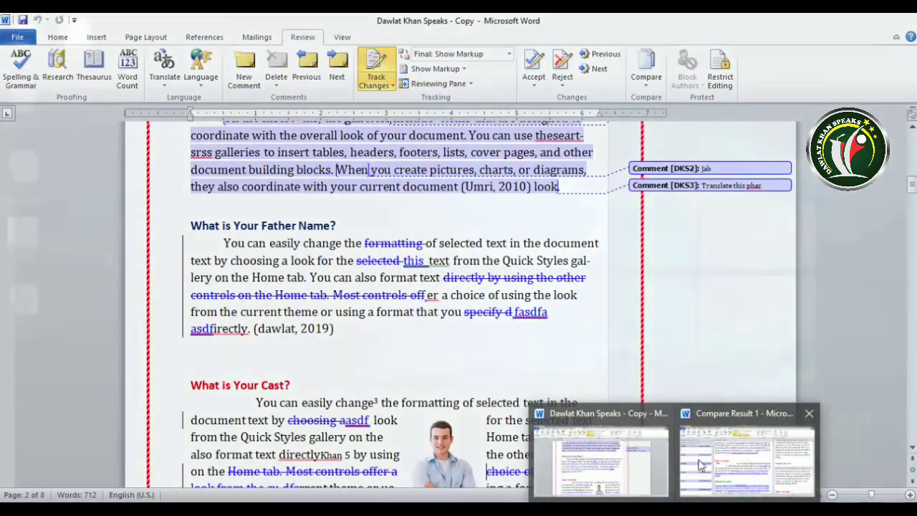
left_click(722, 460)
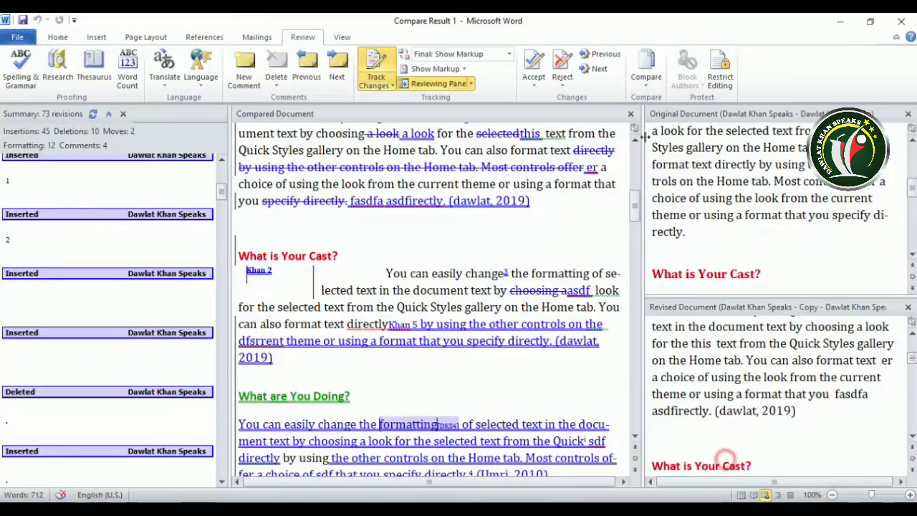
left_click(901, 20)
left_click(470, 276)
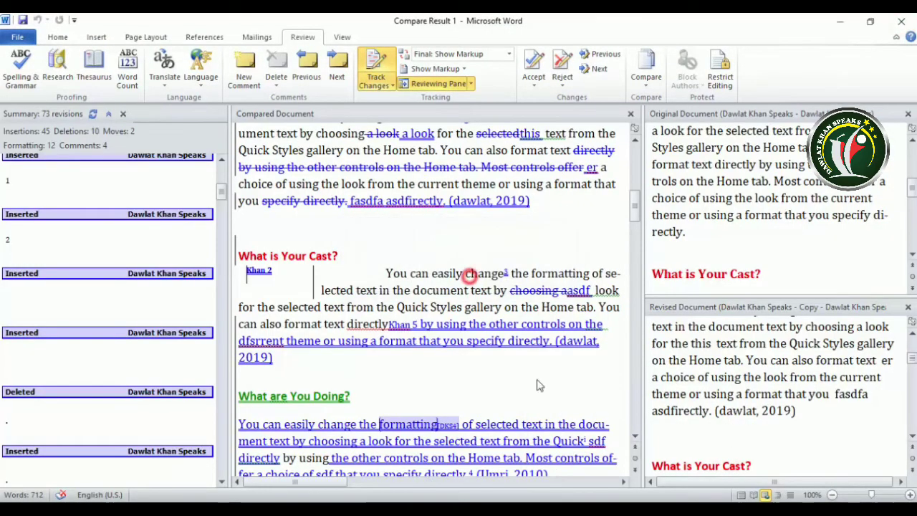
left_click(675, 508)
left_click(676, 509)
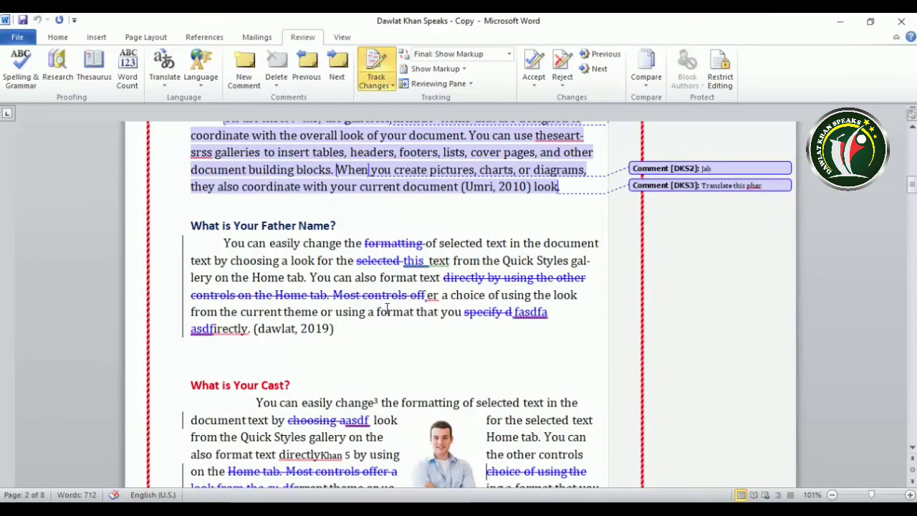
left_click(380, 312)
left_click(647, 75)
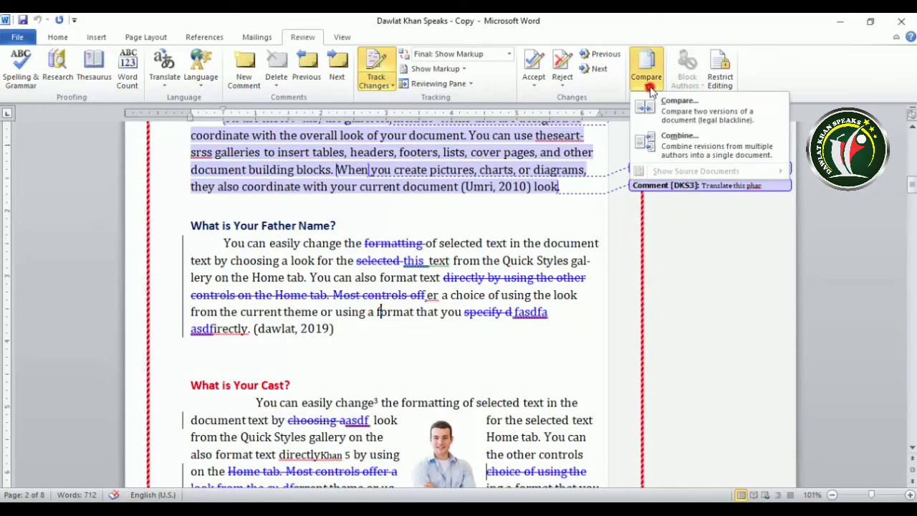
left_click(669, 137)
left_click(422, 235)
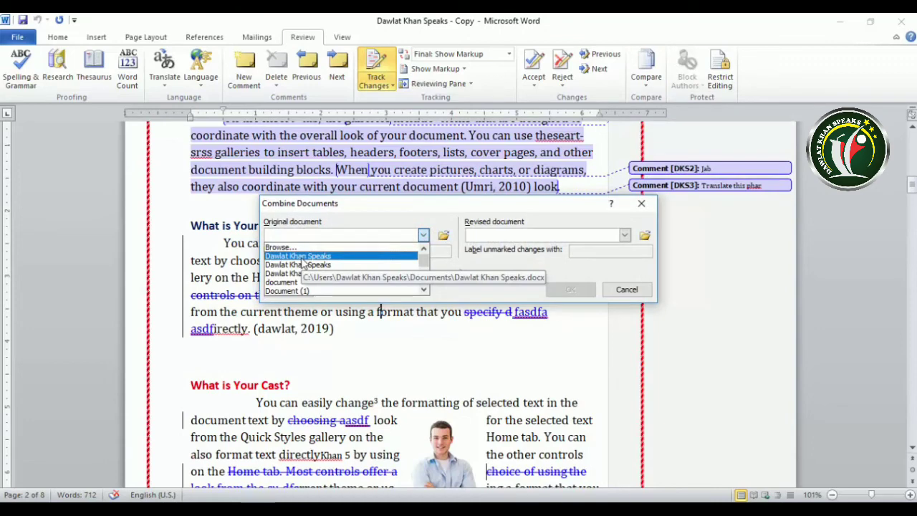
left_click(305, 264)
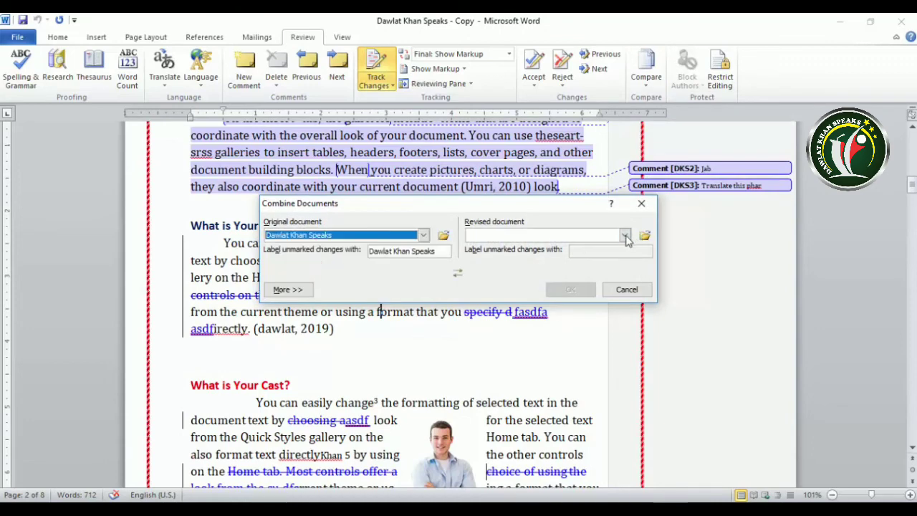
left_click(625, 237)
left_click(557, 266)
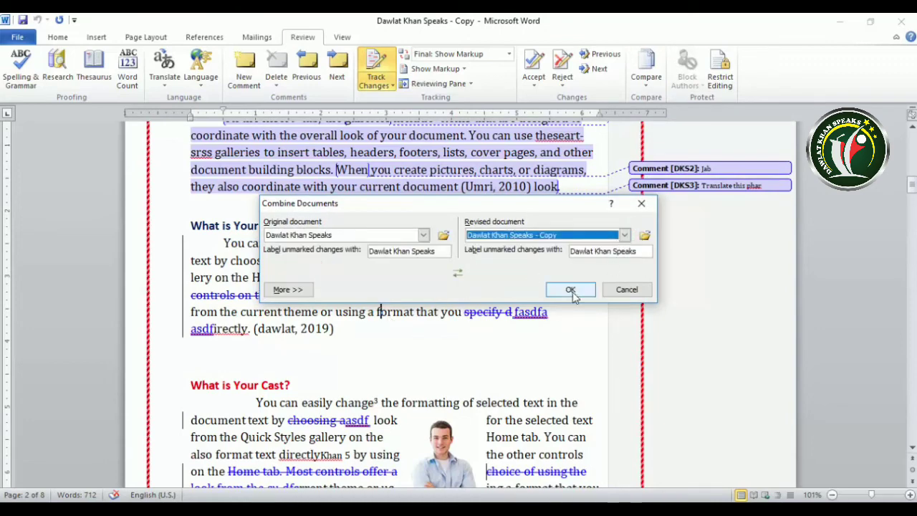
left_click(571, 290)
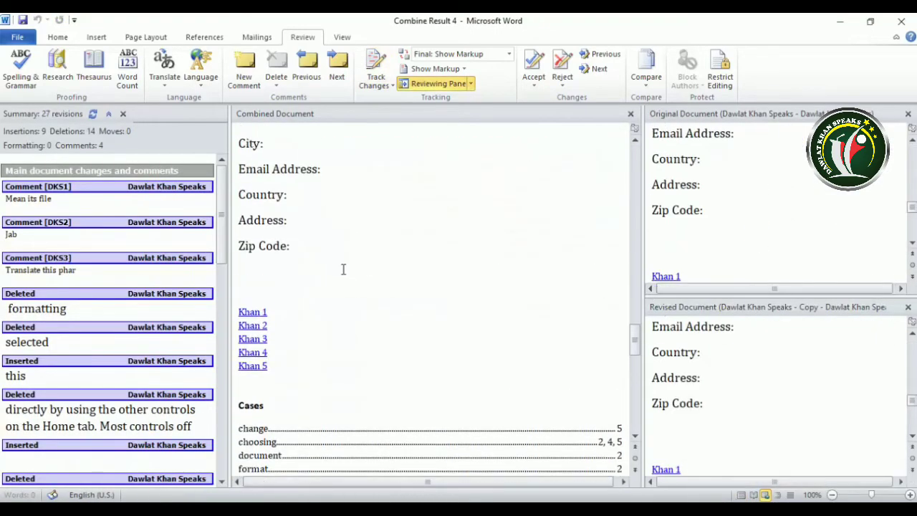
Examine the combined document alongside the original and revised documents
scroll(667, 258, "down", 3)
scroll(551, 272, "down", 5)
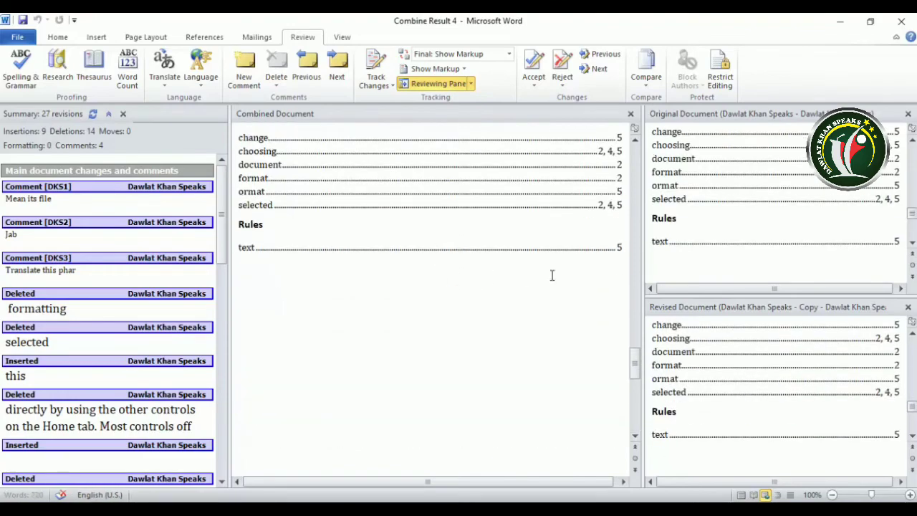
scroll(593, 297, "down", 5)
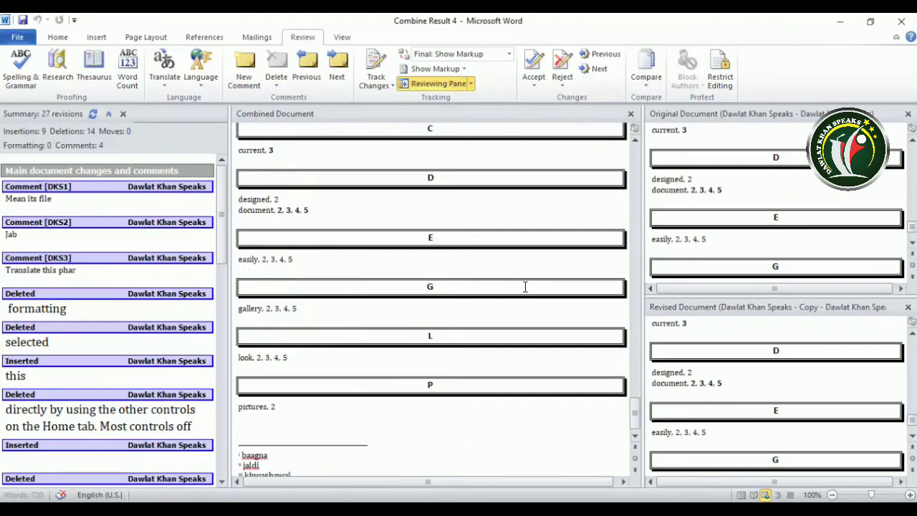
scroll(525, 288, "up", 20)
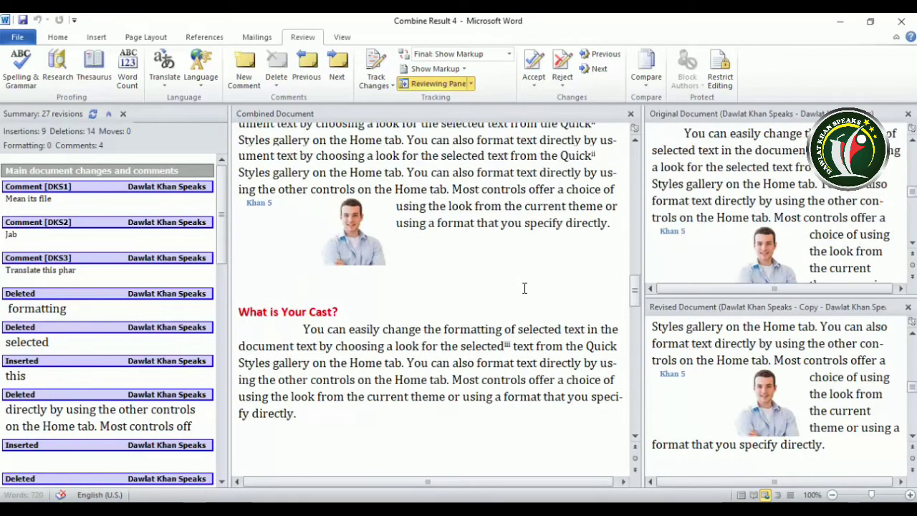
scroll(524, 287, "up", 15)
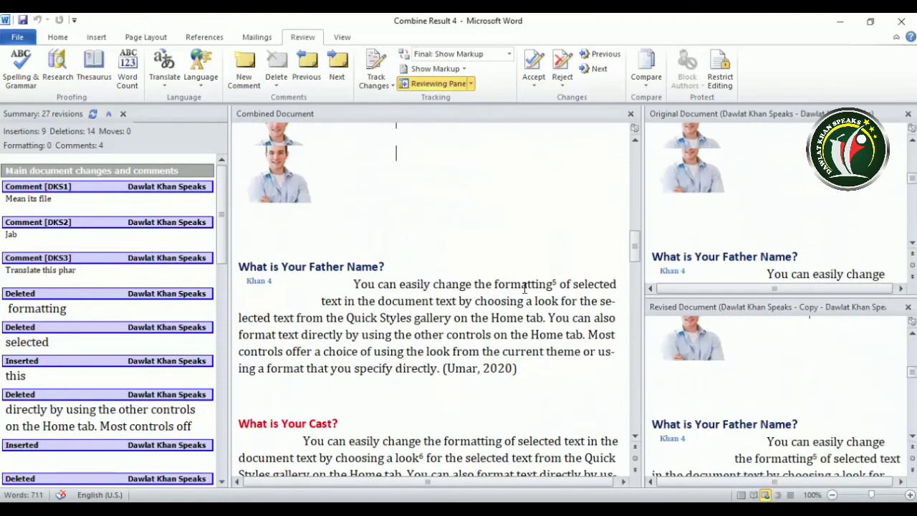
scroll(524, 288, "up", 15)
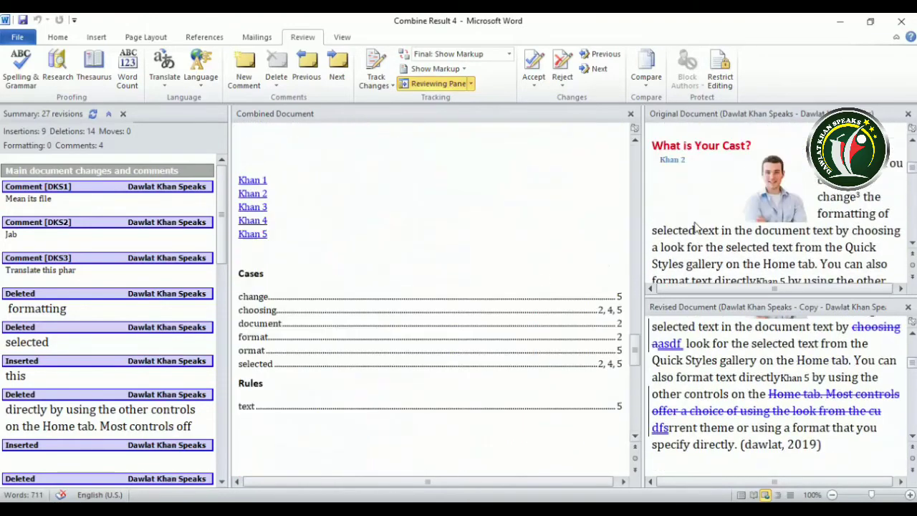
scroll(508, 251, "down", 5)
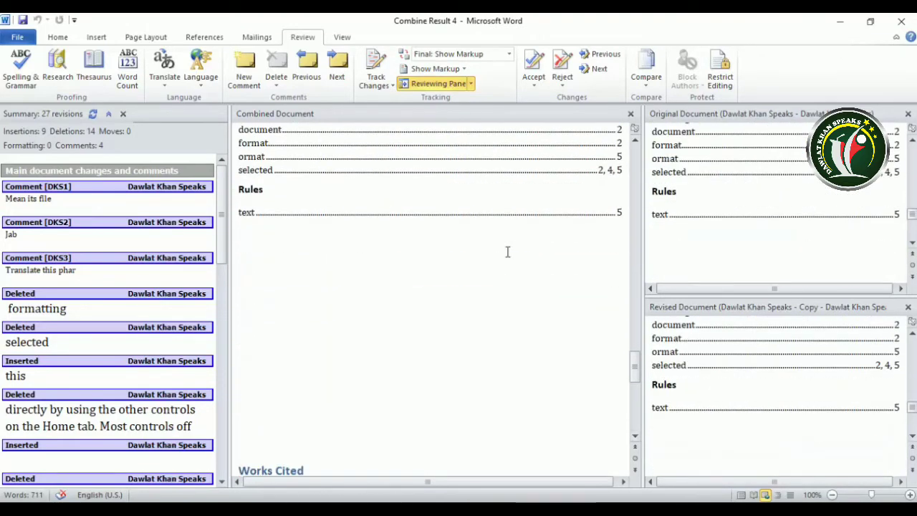
Show only the revised source document beside the combined document and look through both
left_click(646, 79)
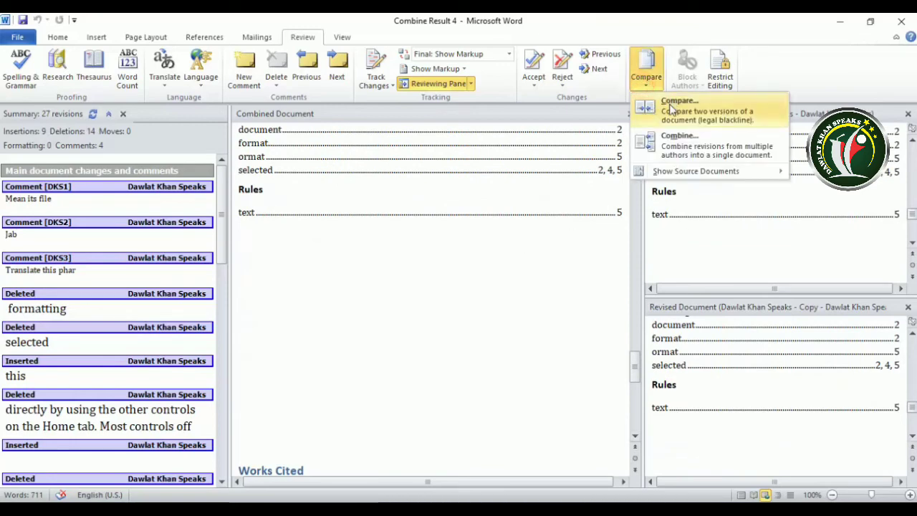
mouse_move(682, 172)
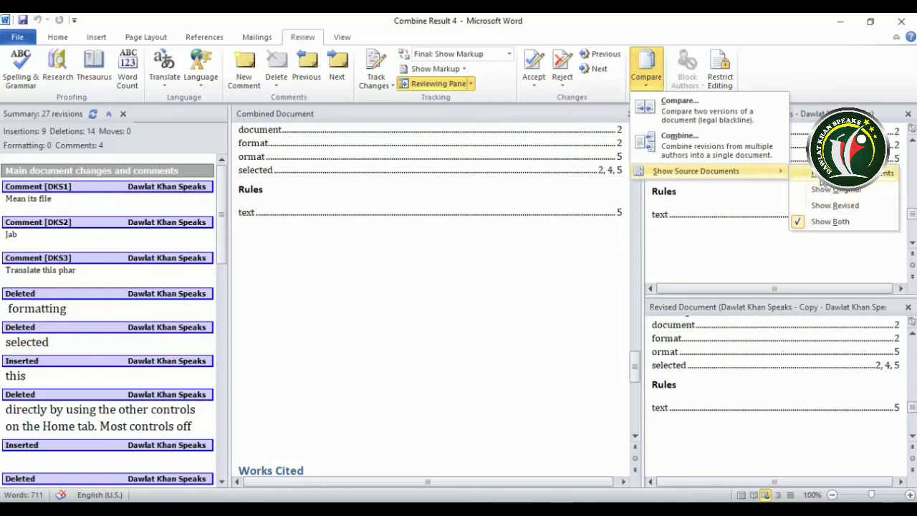
left_click(837, 206)
scroll(567, 230, "up", 3)
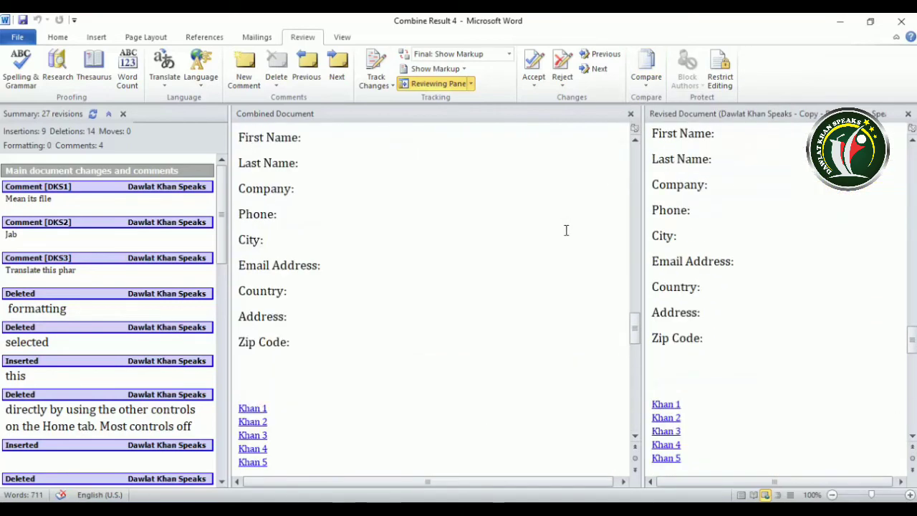
scroll(566, 230, "up", 3)
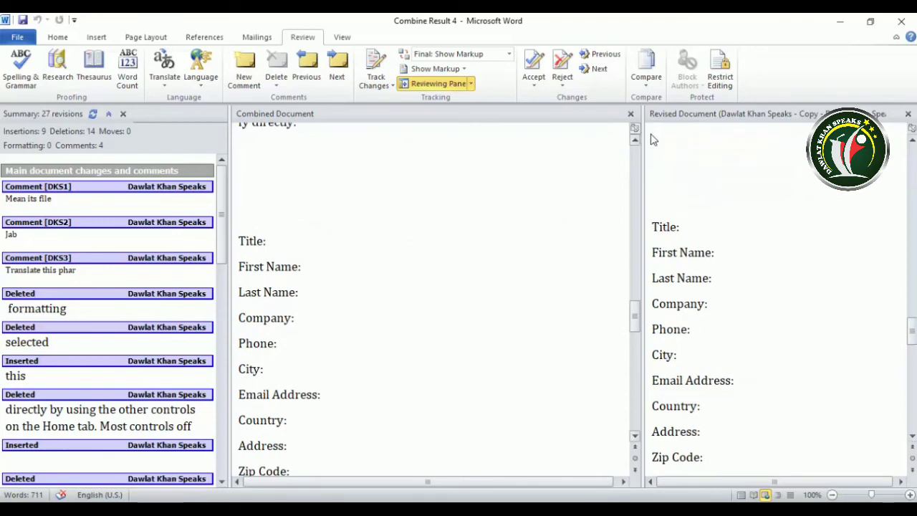
left_click(902, 20)
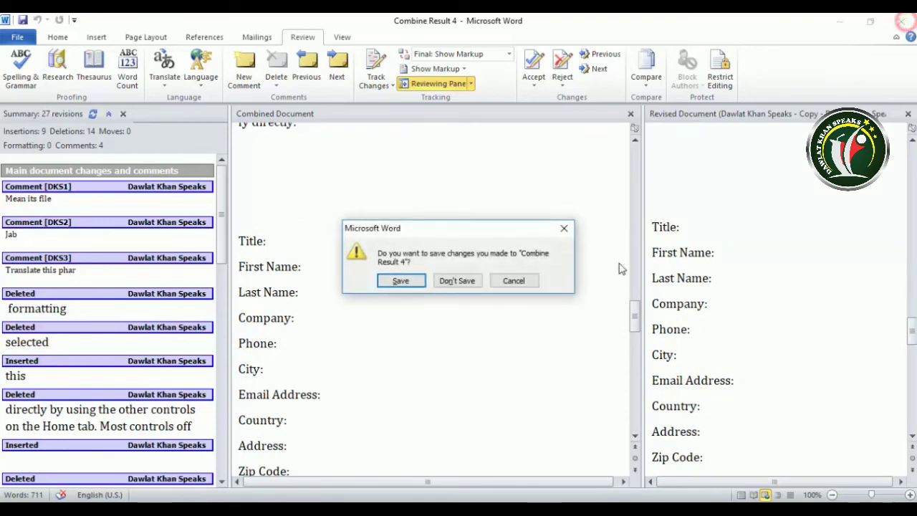
left_click(451, 281)
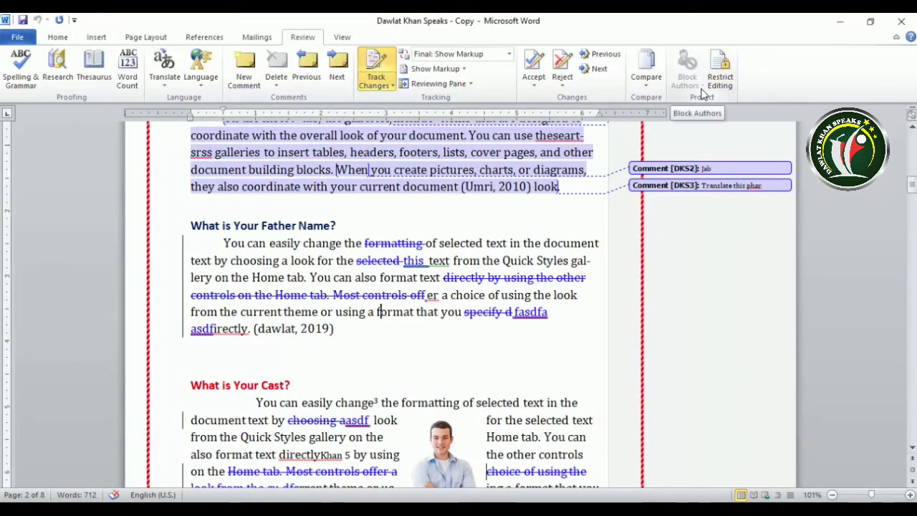
left_click(375, 72)
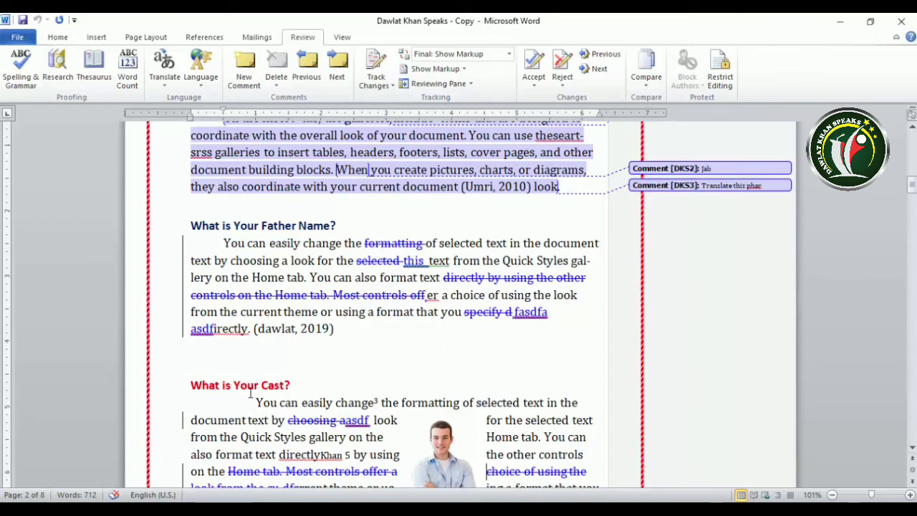
left_click(377, 313)
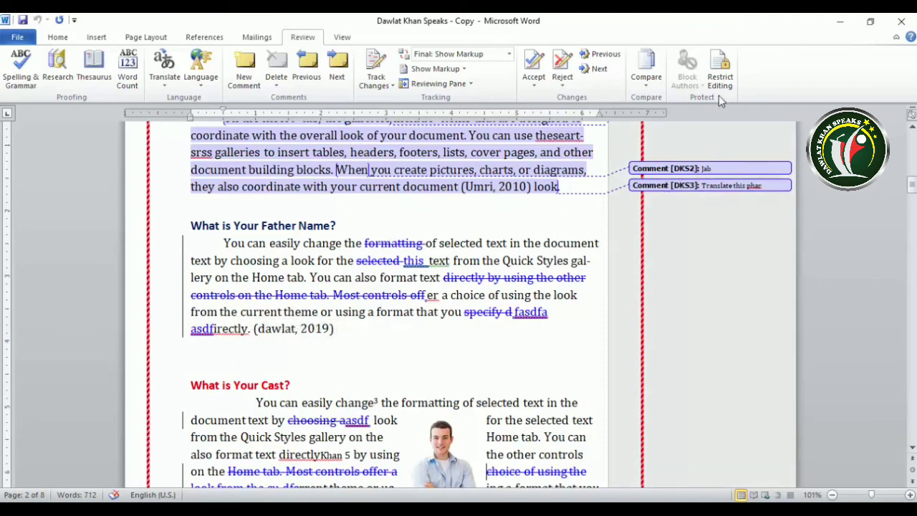
Open the Restrict Formatting and Editing settings and view the Protect Document options in the file information
left_click(721, 72)
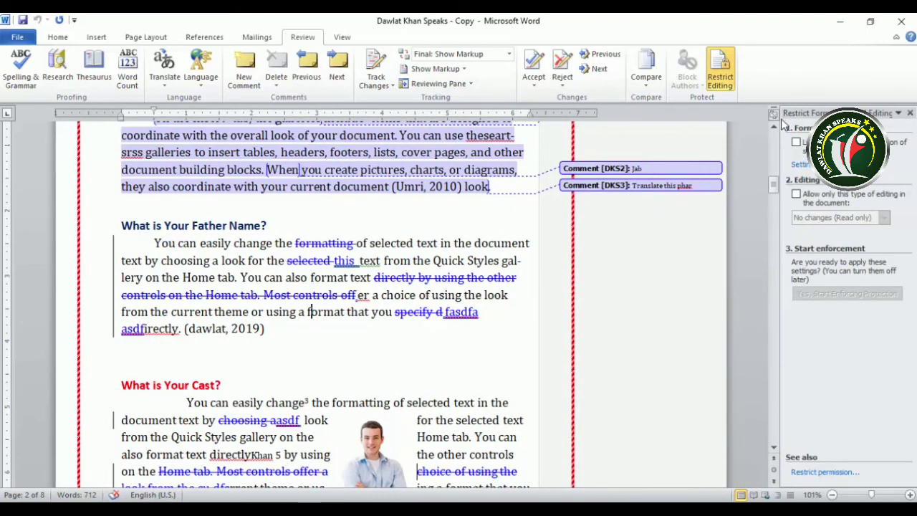
left_click(17, 37)
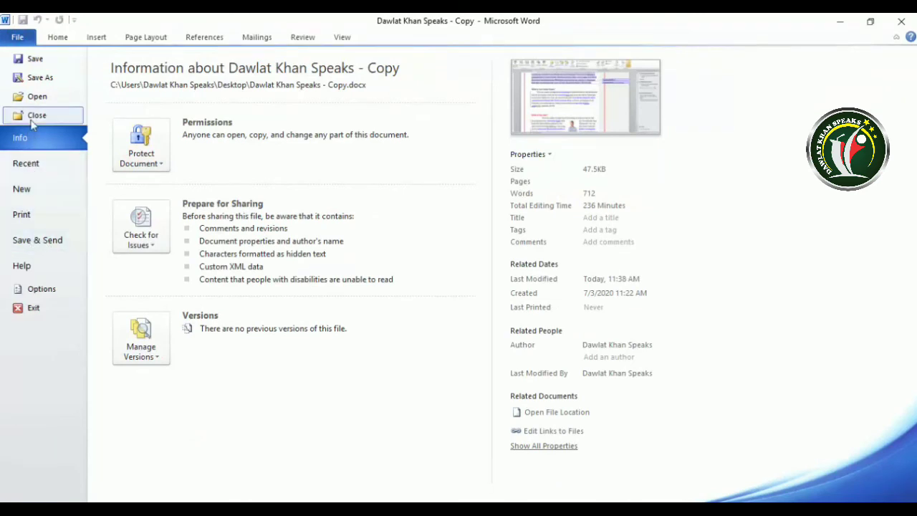
left_click(153, 166)
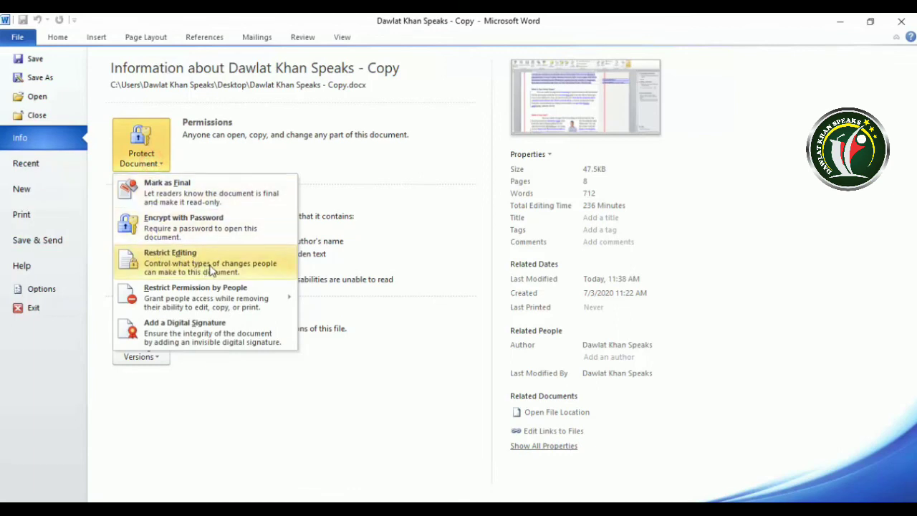
left_click(296, 41)
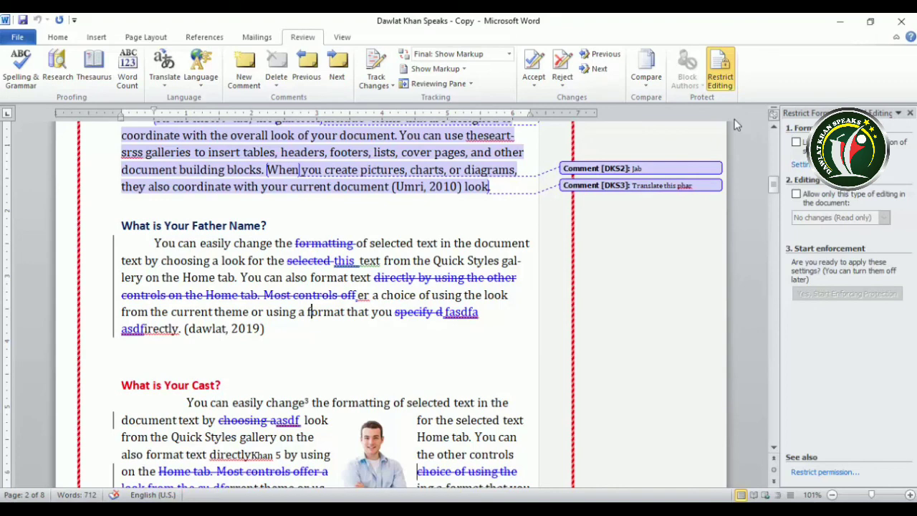
left_click(458, 228)
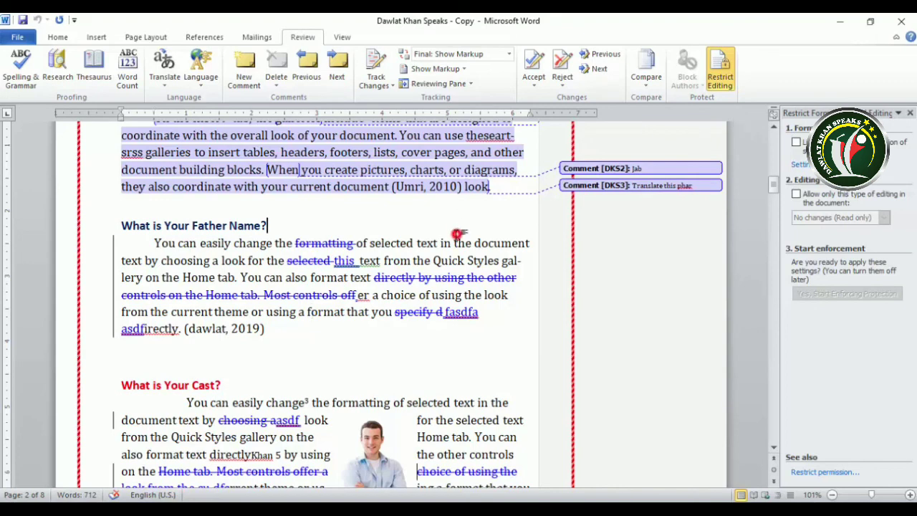
left_click(342, 41)
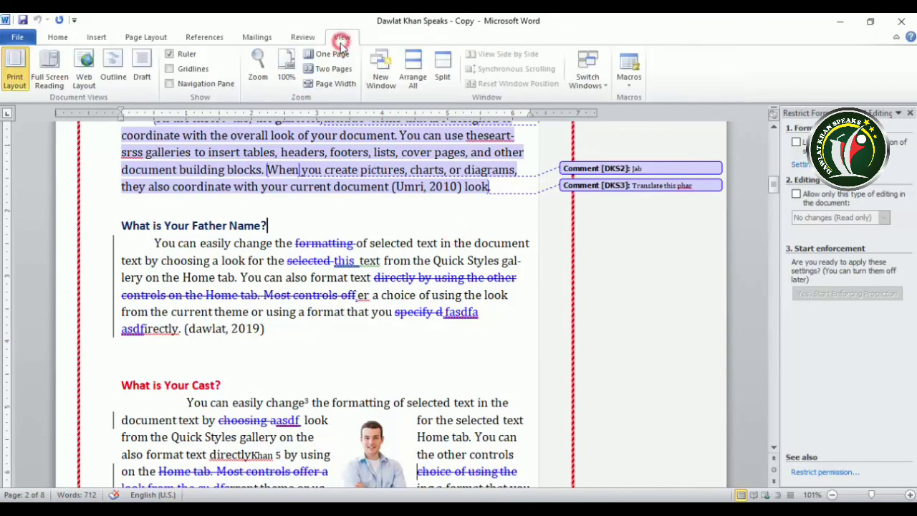
left_click(300, 39)
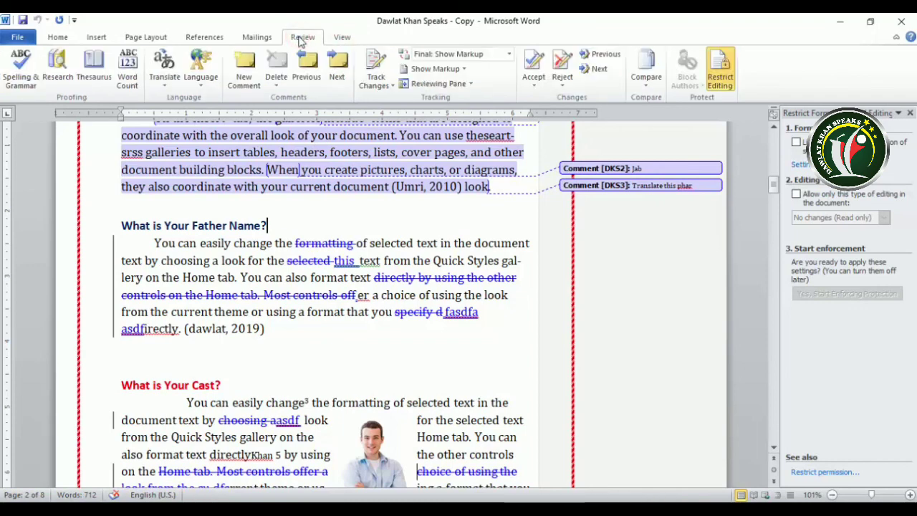